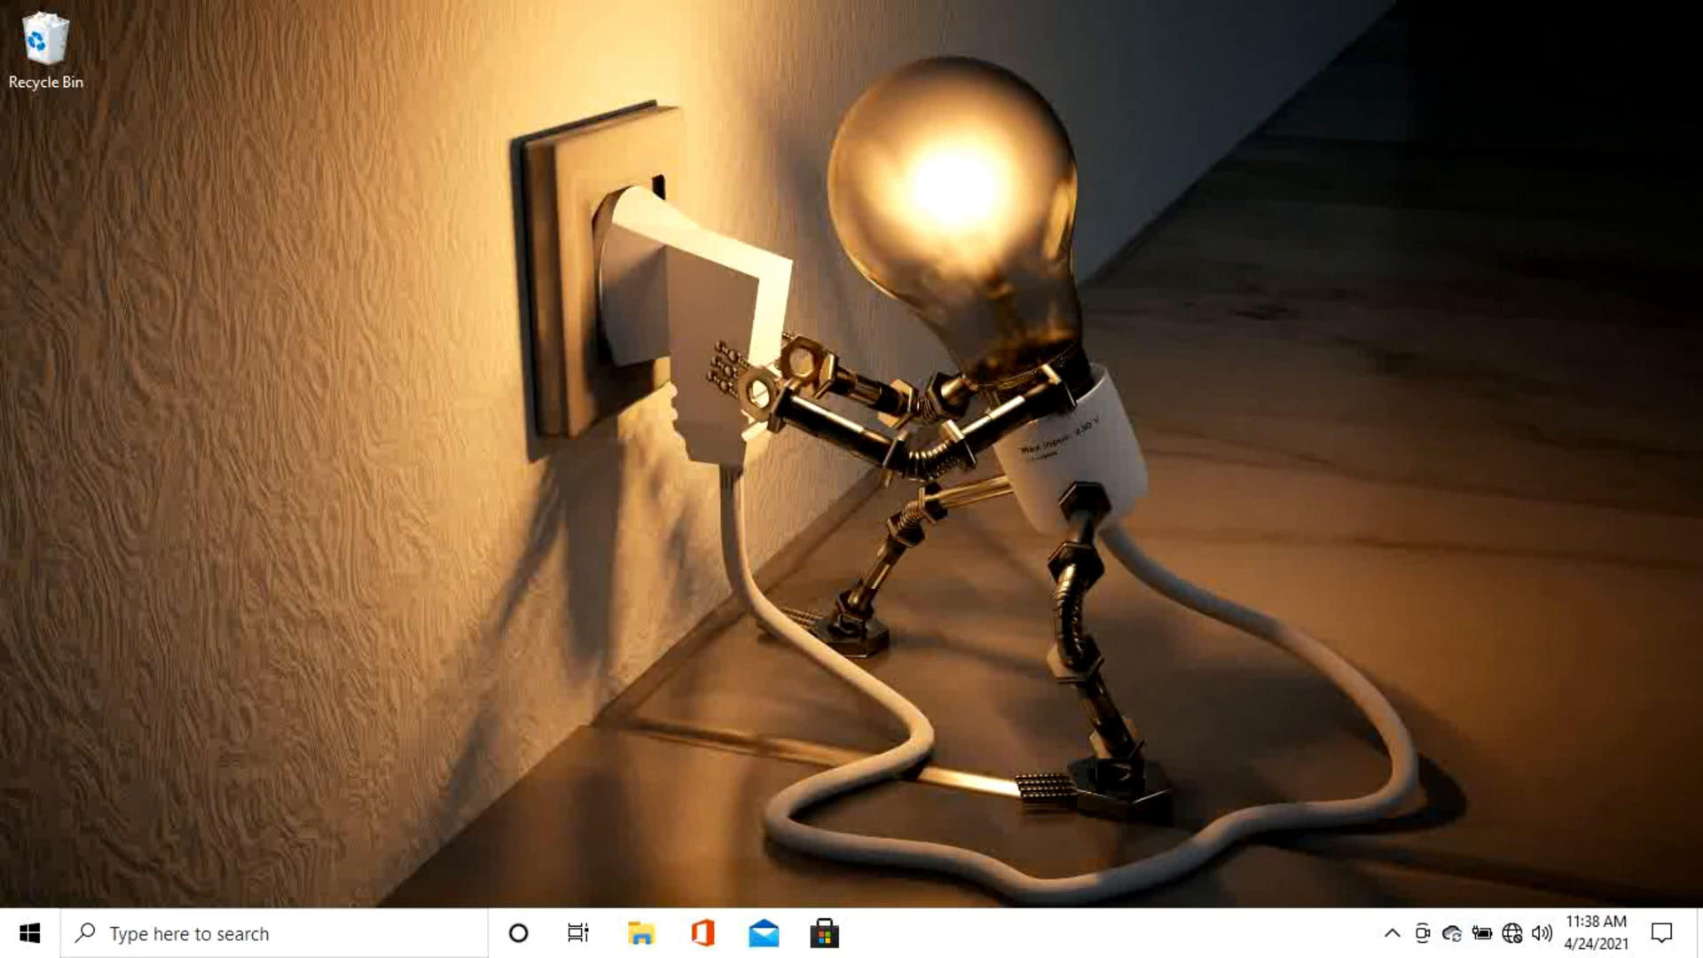
Open the Windows Settings app to look at its categories
left_click(29, 931)
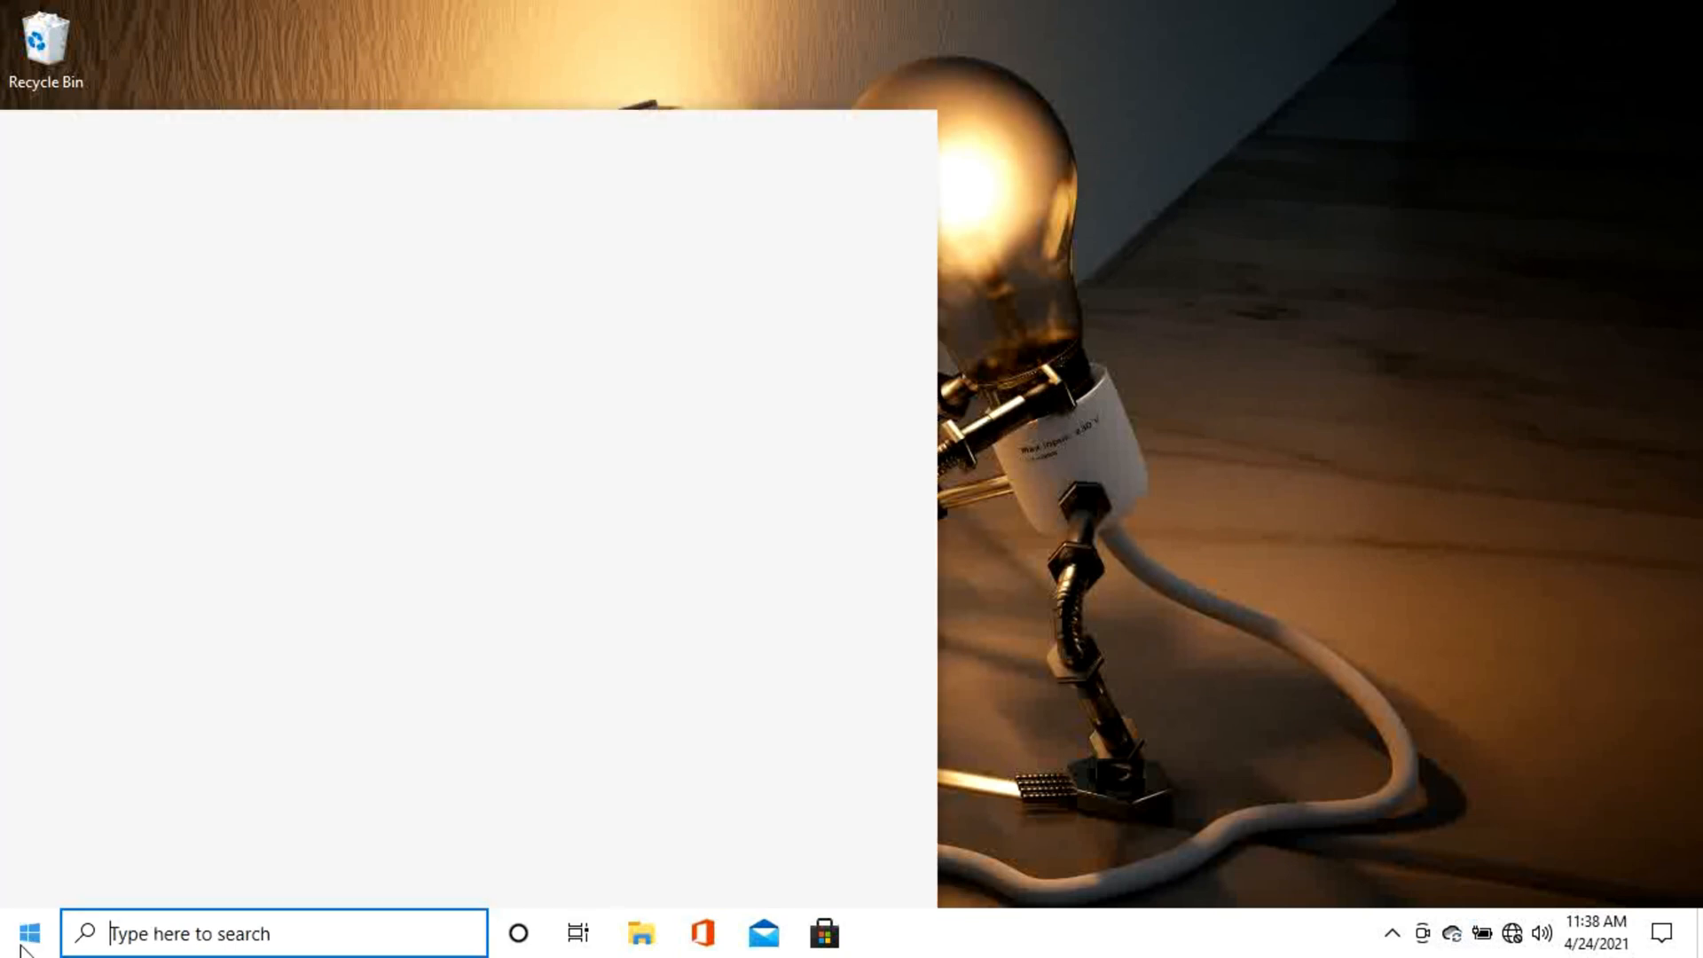
mouse_move(36, 889)
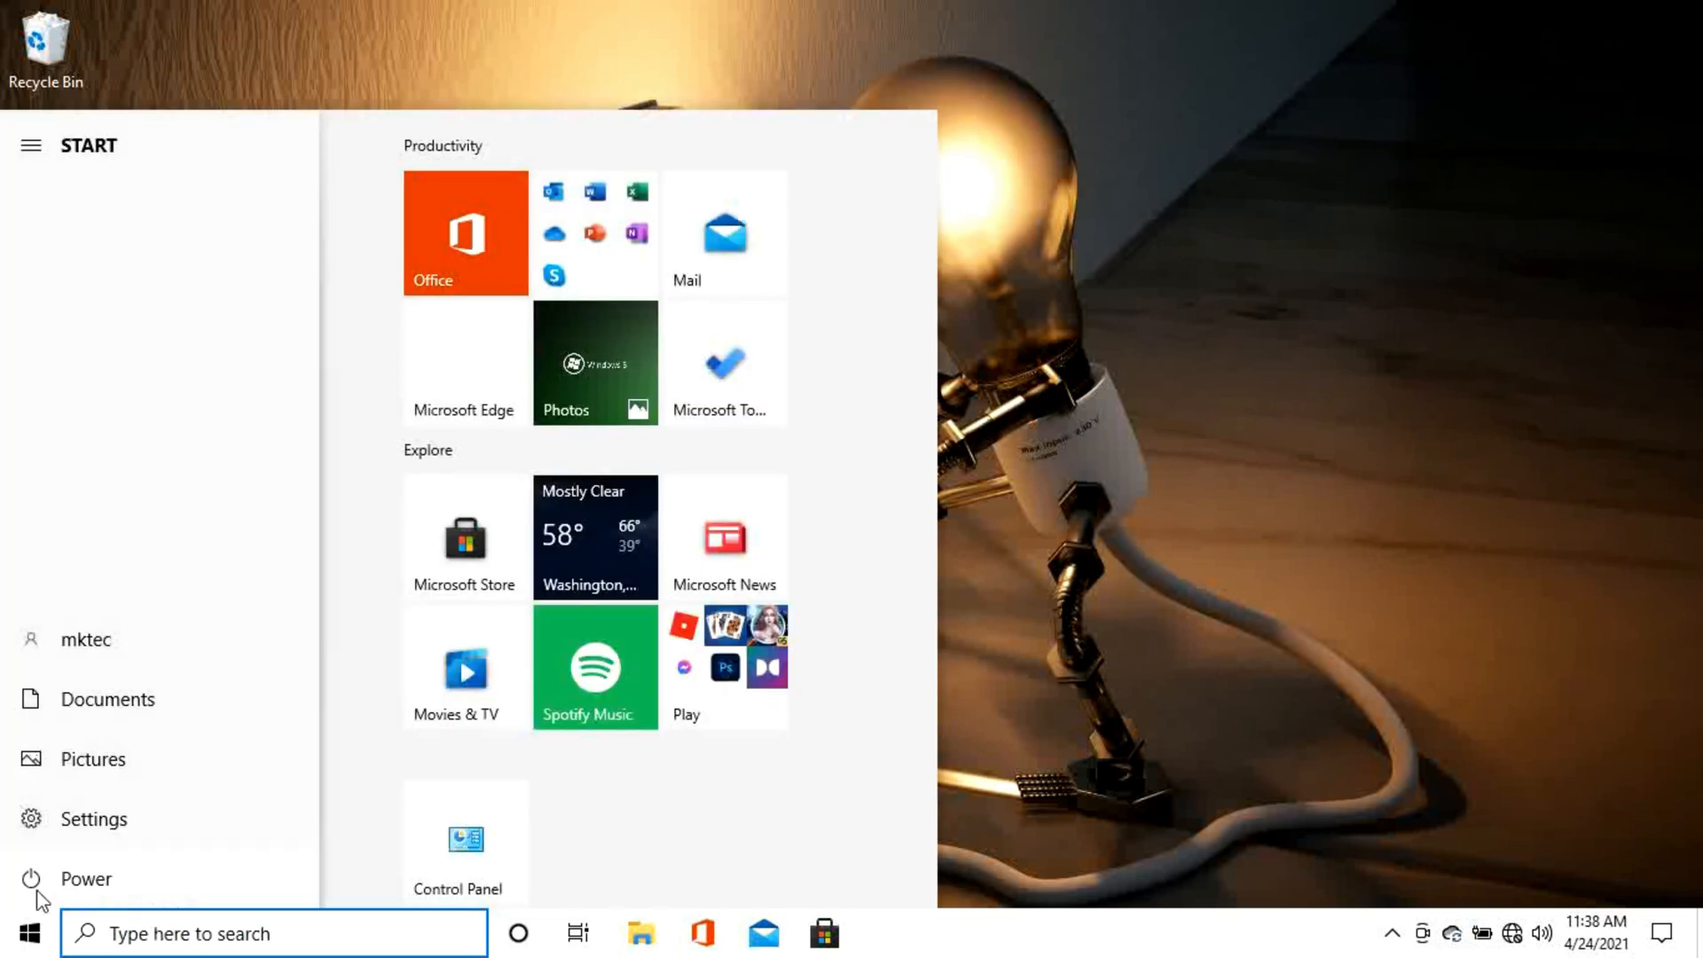
left_click(39, 824)
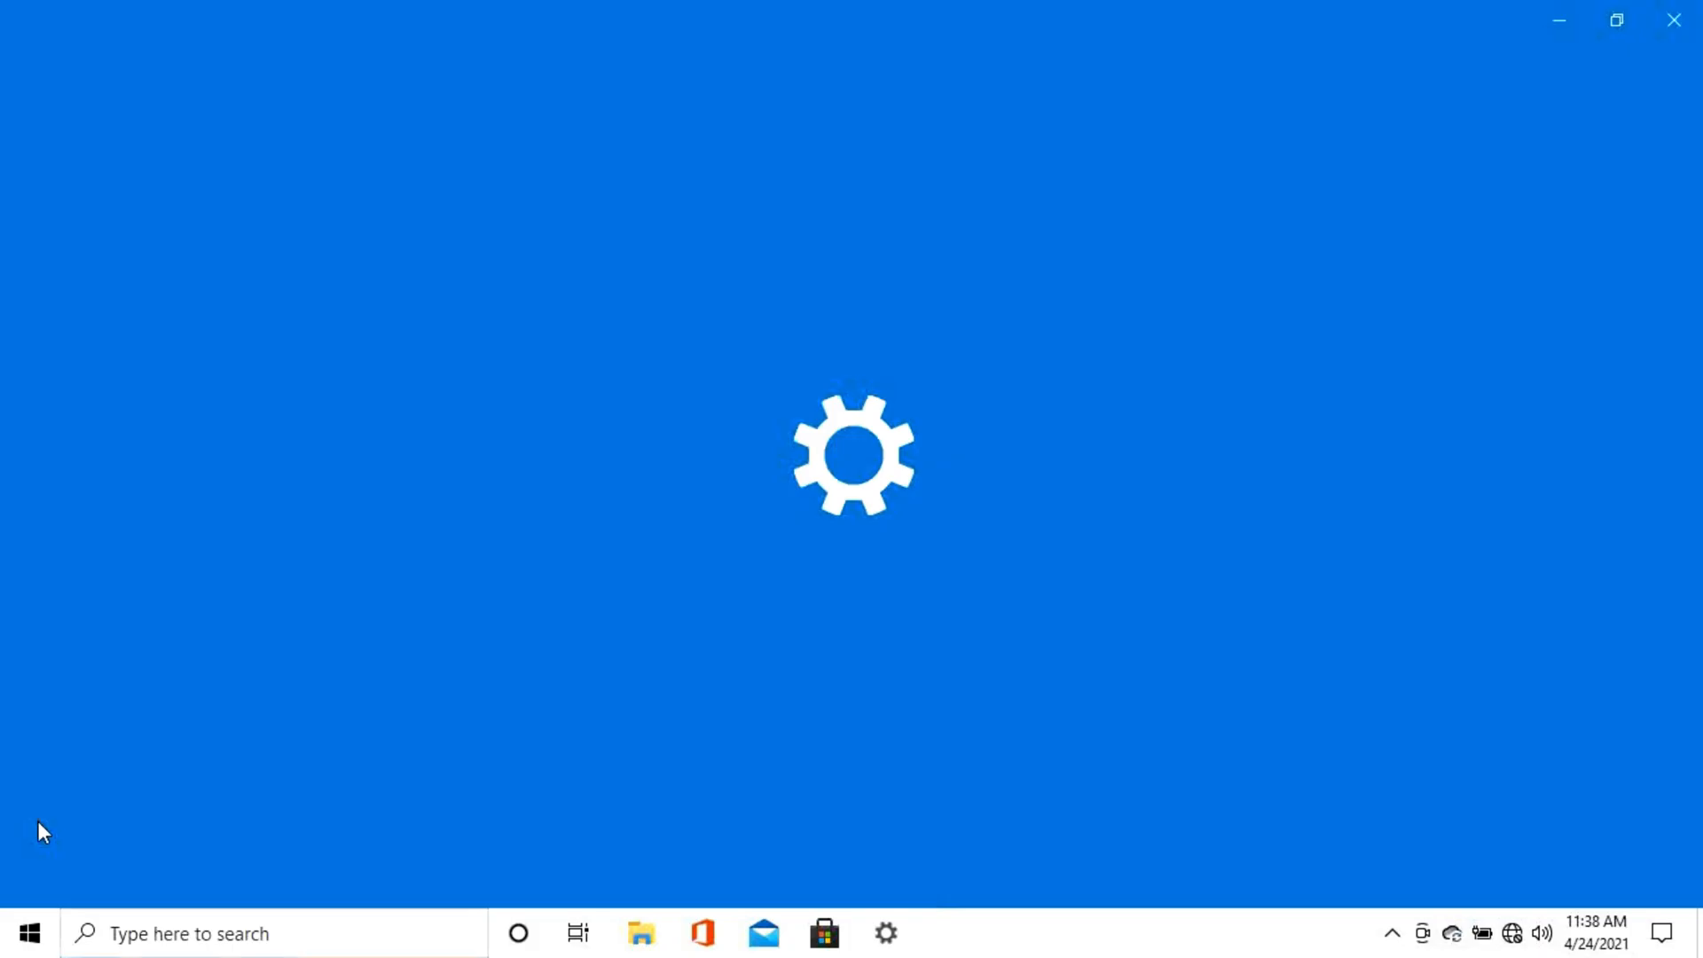
left_click(525, 572)
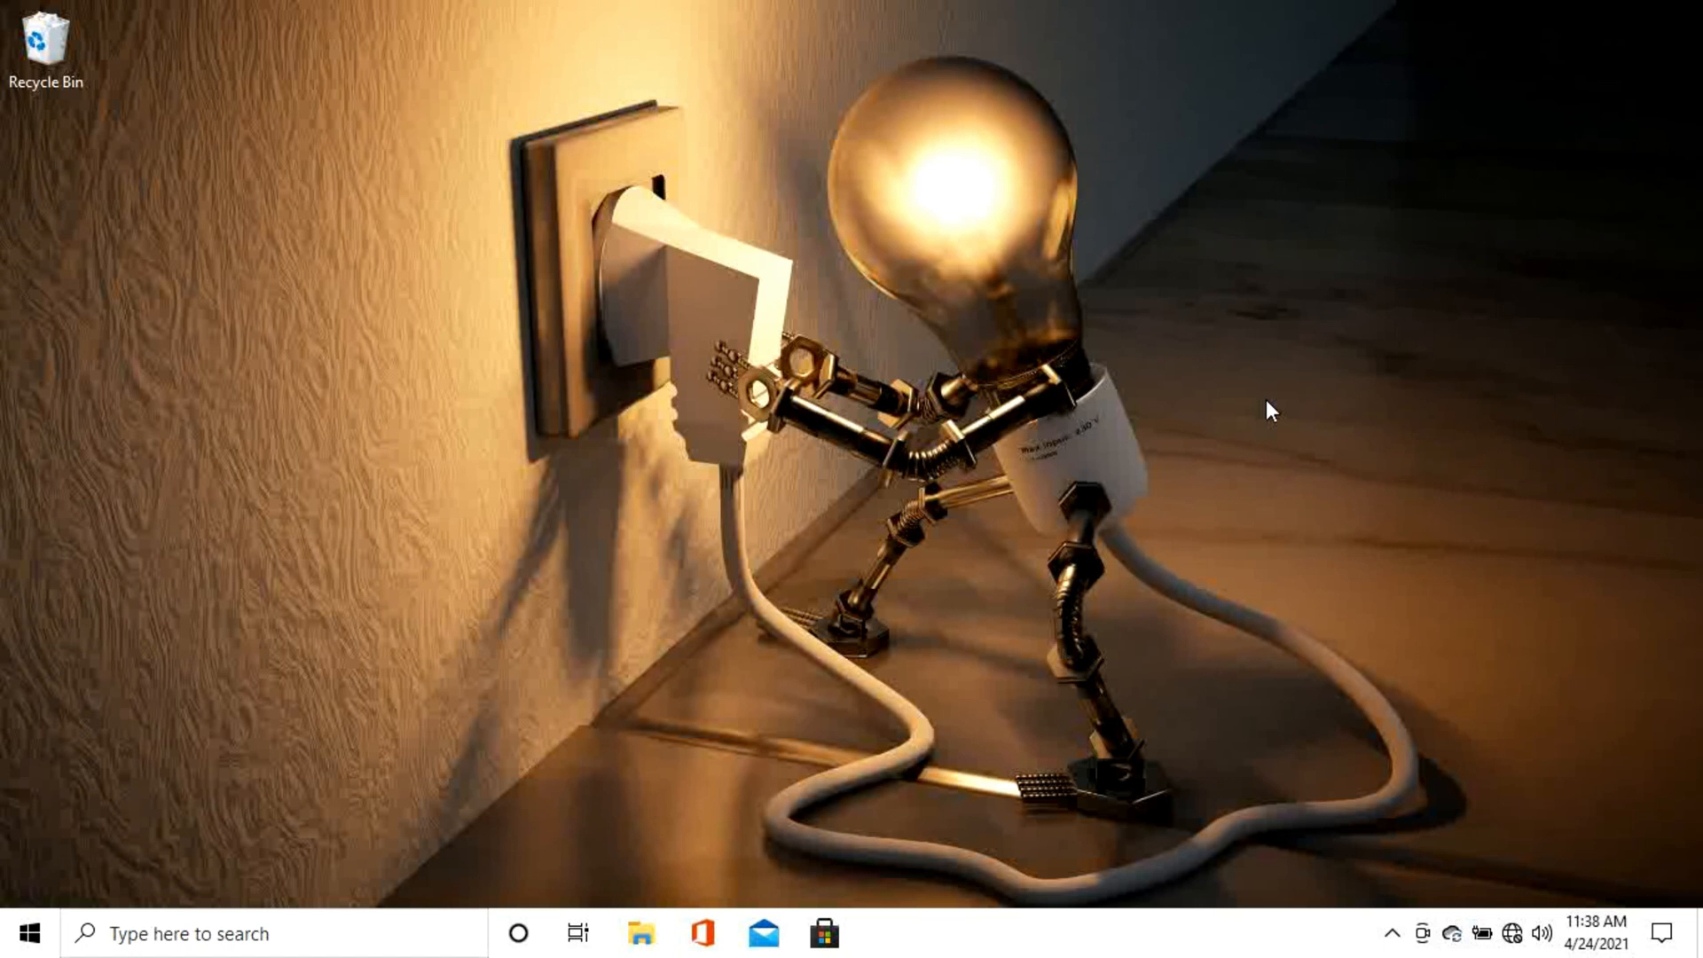
Pin the Settings app to the taskbar
left_click(30, 933)
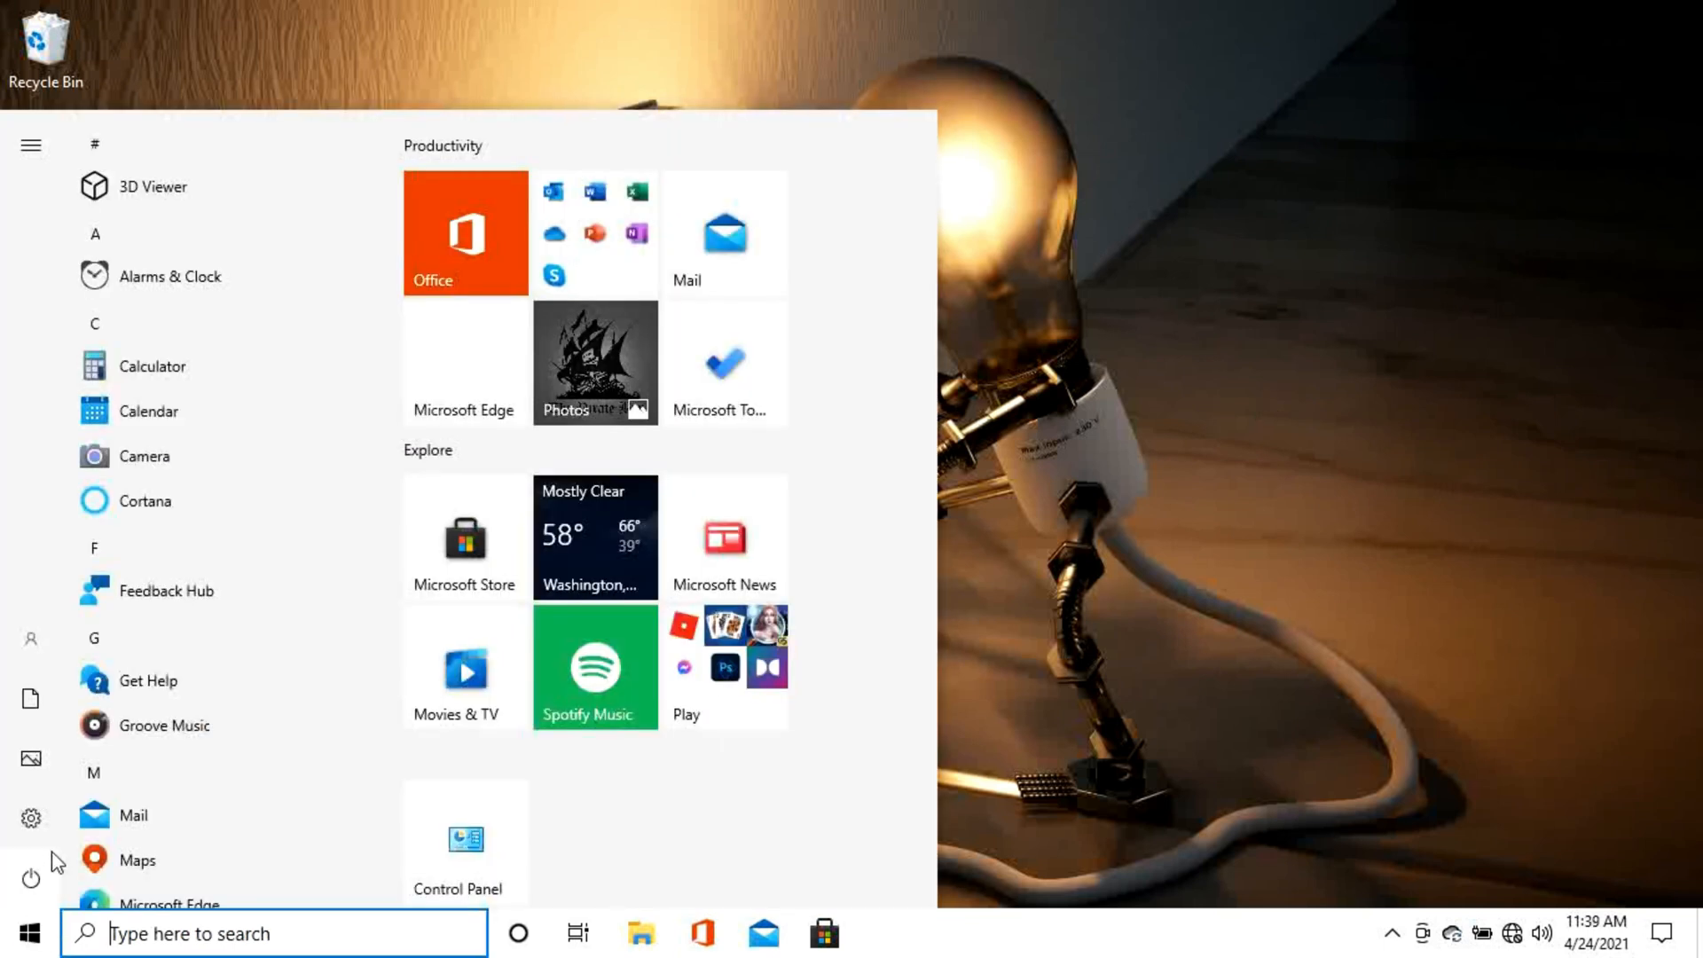
right_click(33, 825)
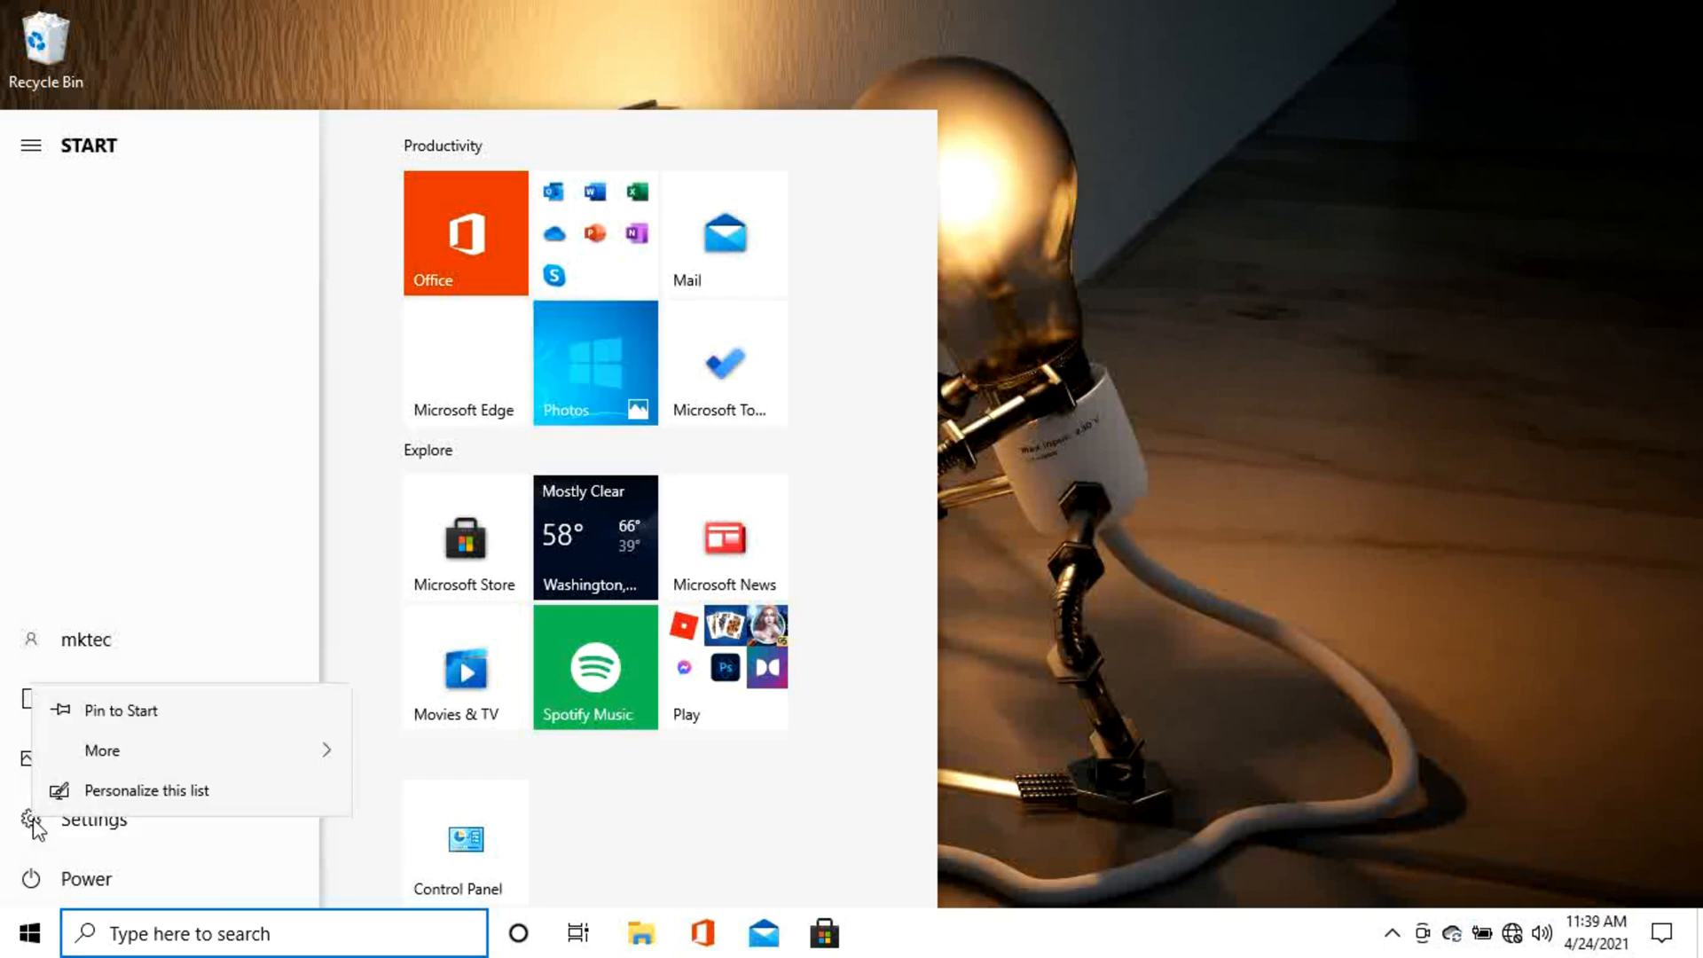
mouse_move(93, 752)
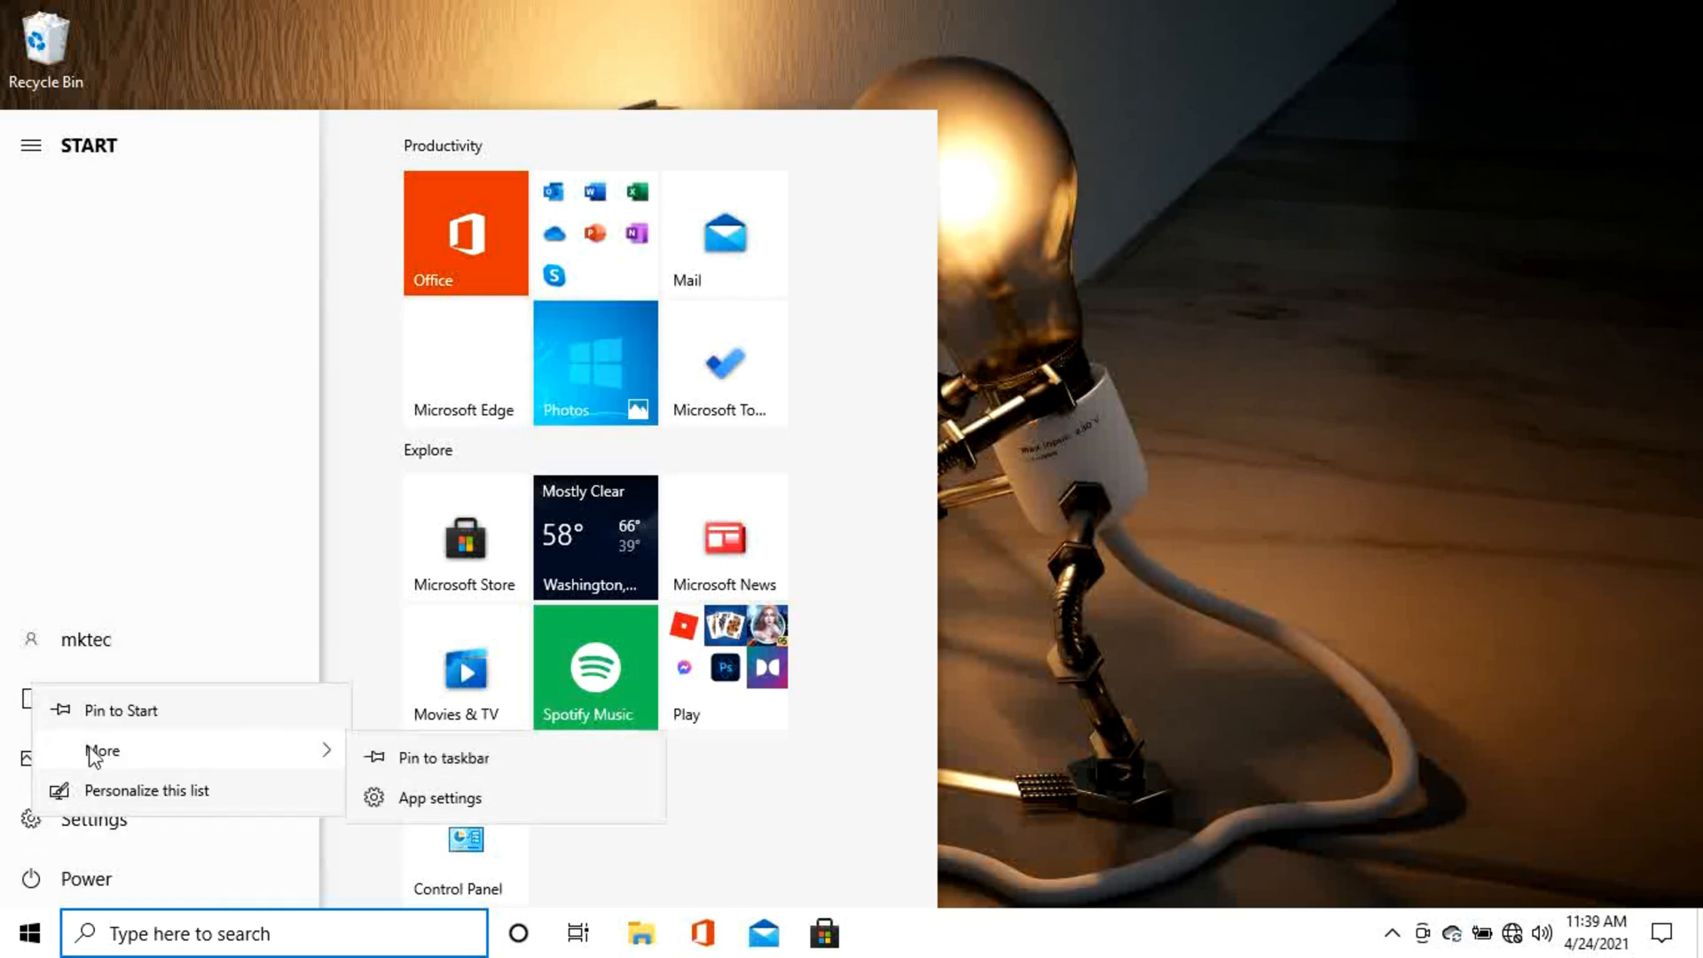
left_click(437, 763)
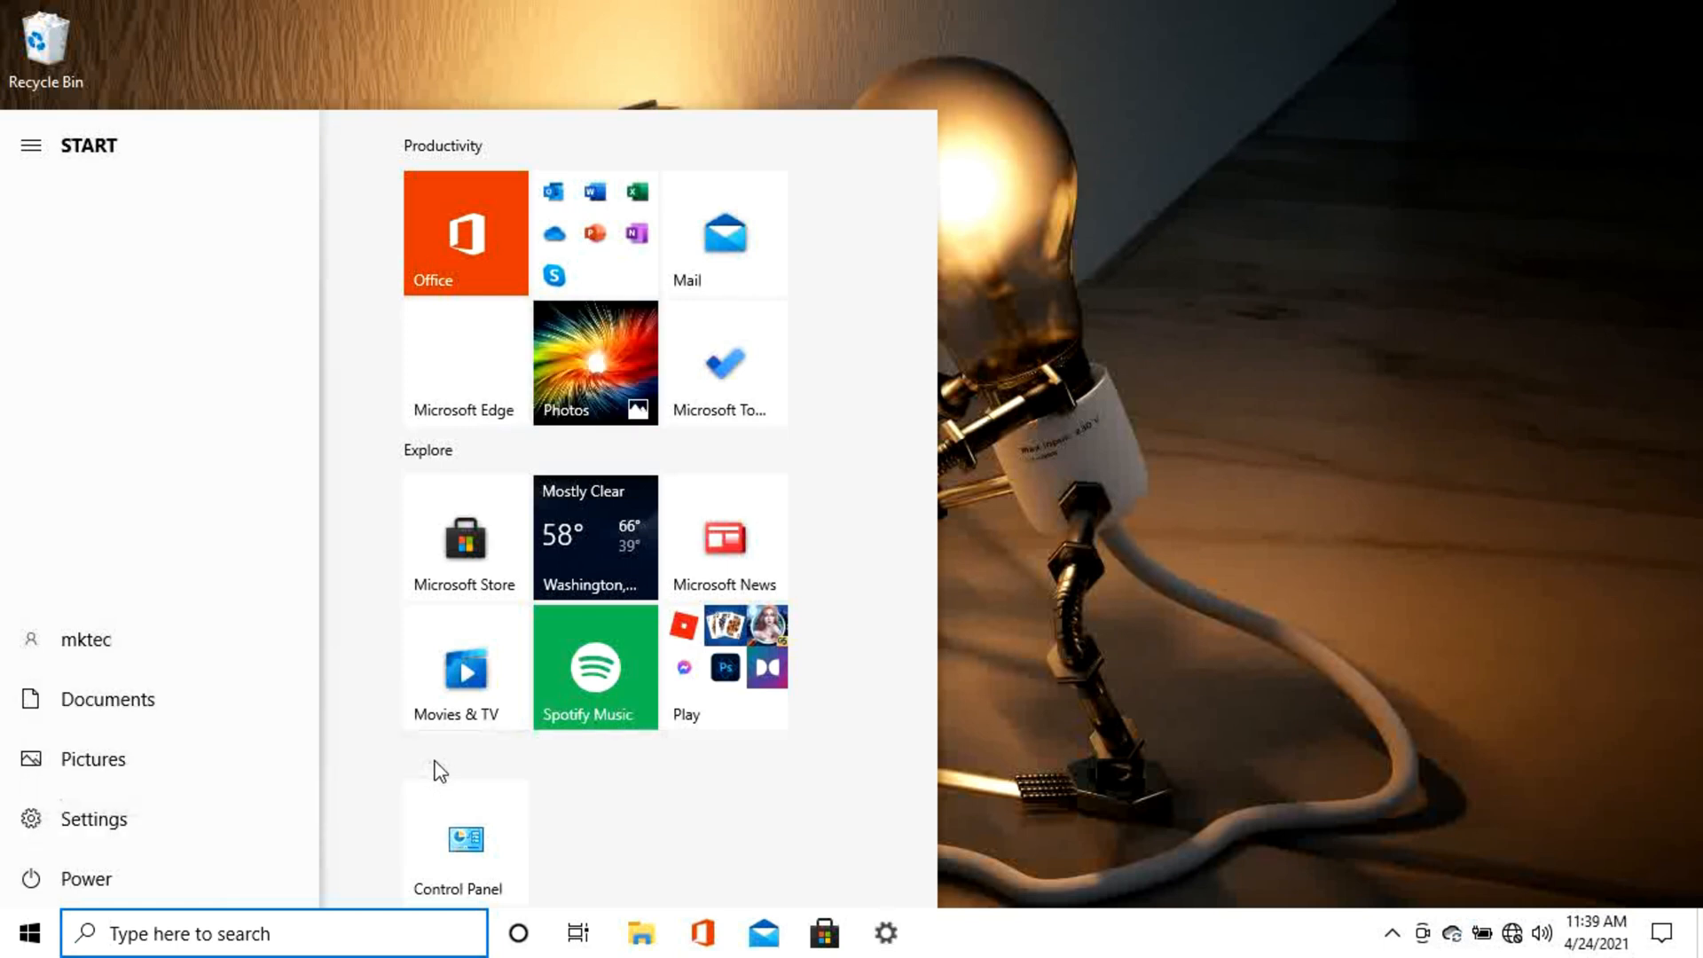
left_click(1201, 721)
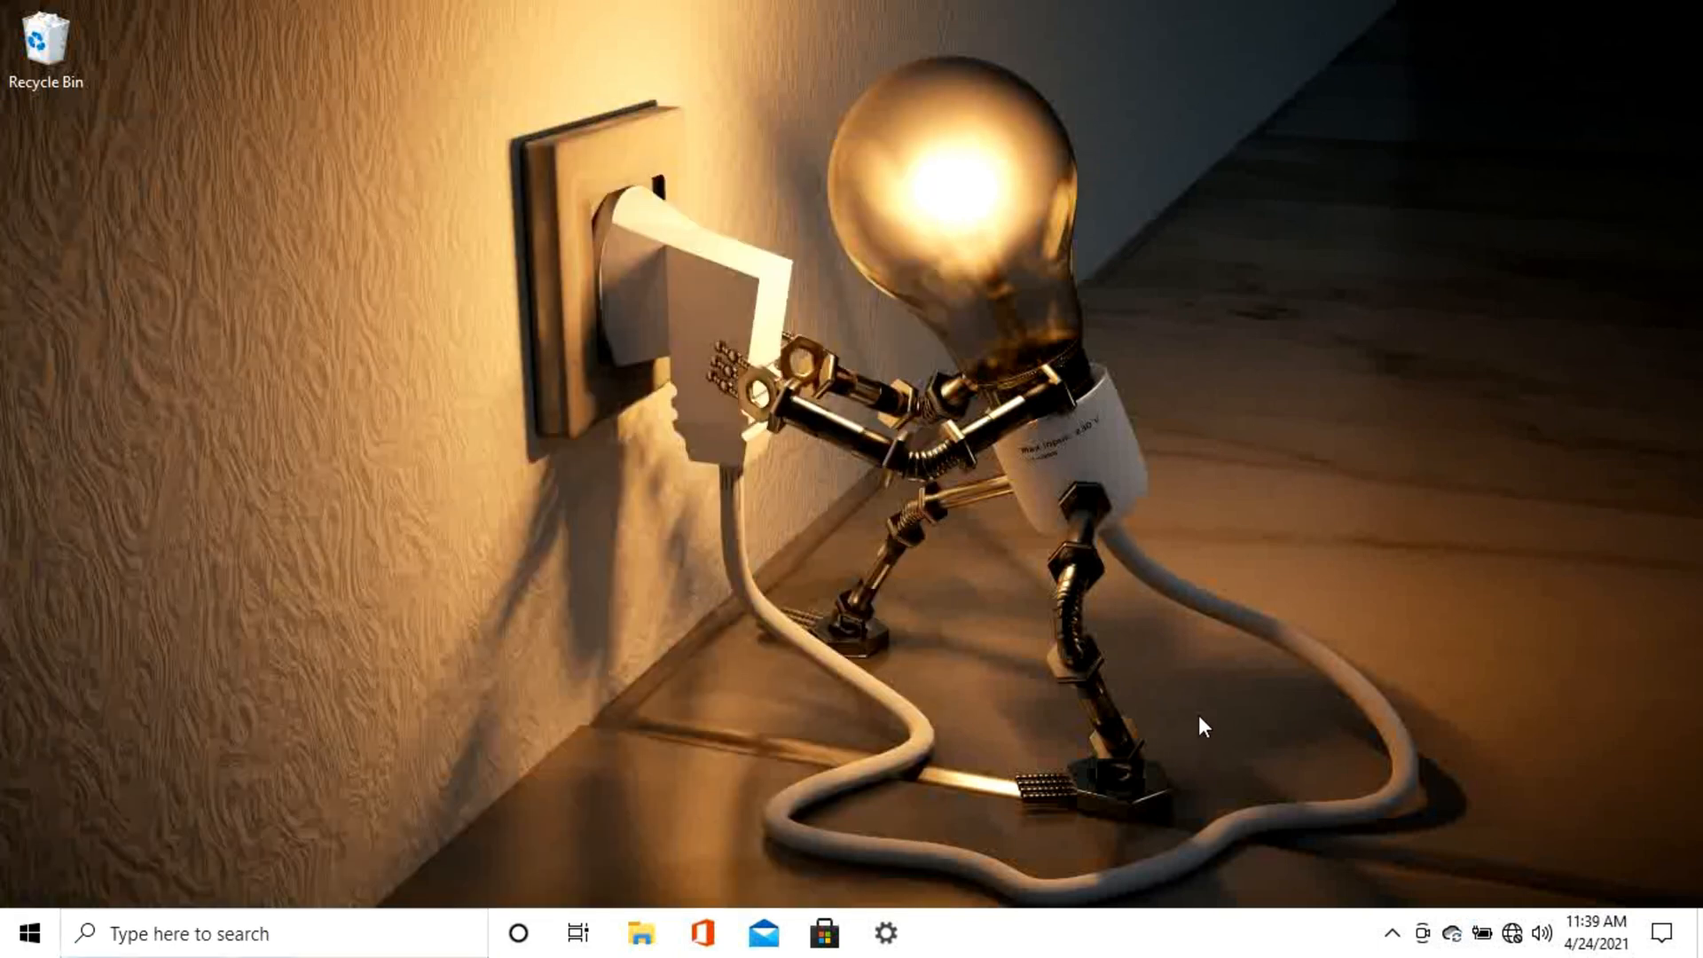
Find Control Panel through Windows search and pin it to the taskbar
left_click(230, 927)
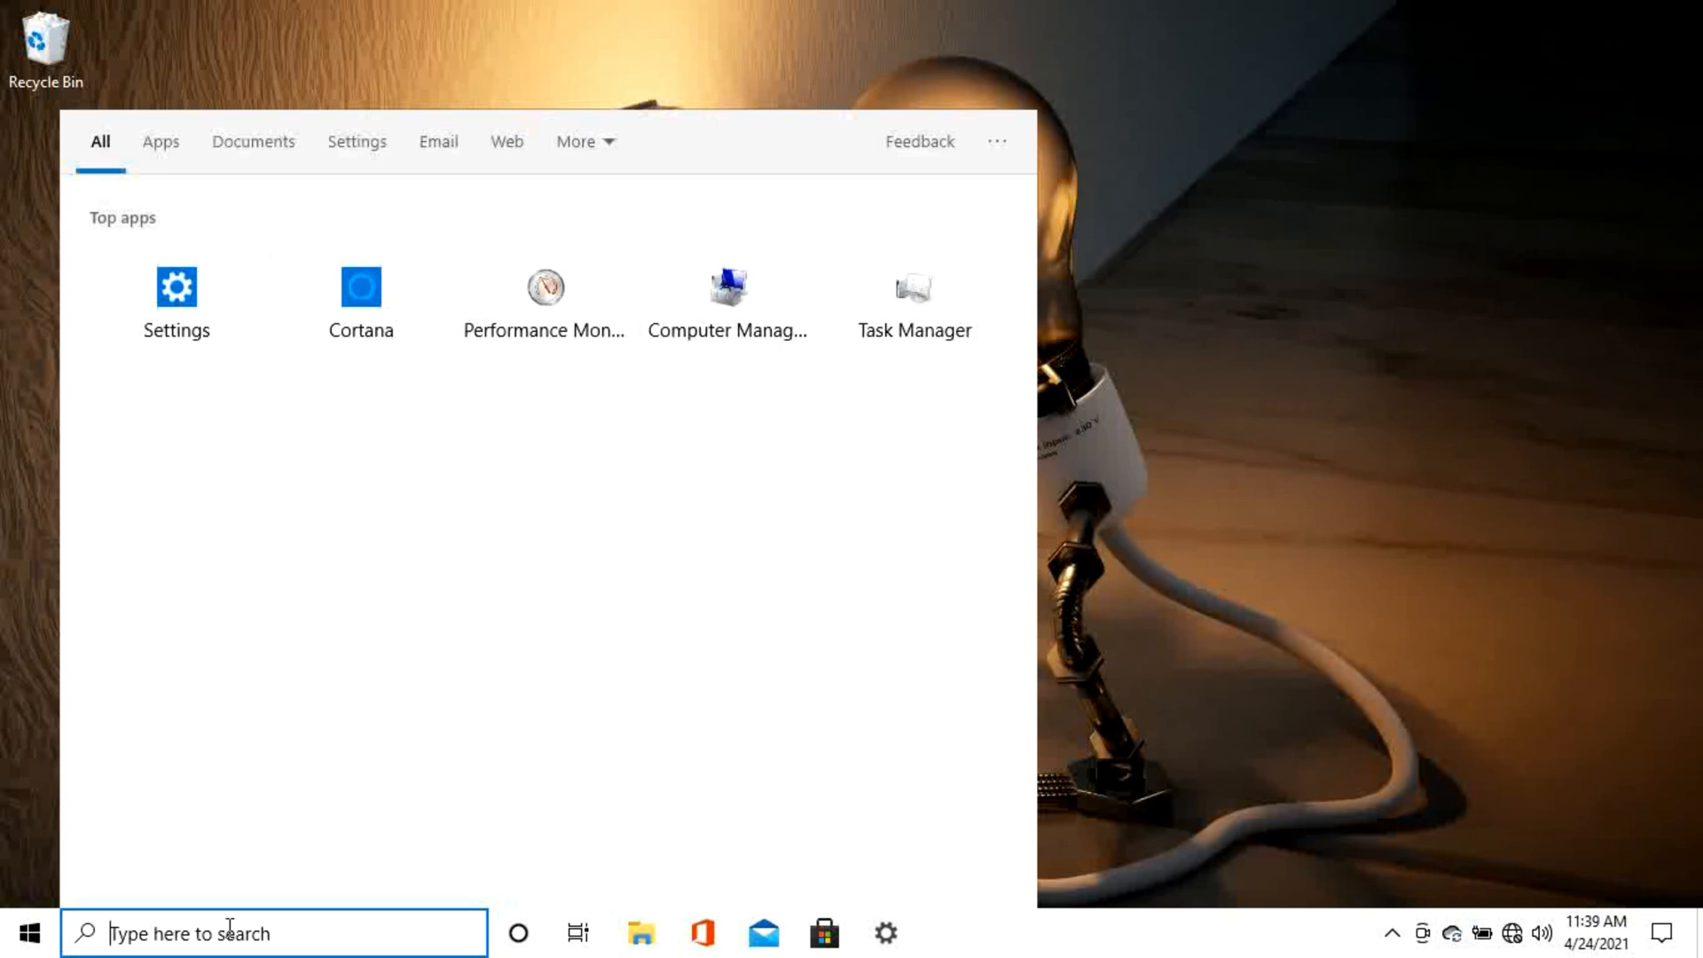
type("conrtol")
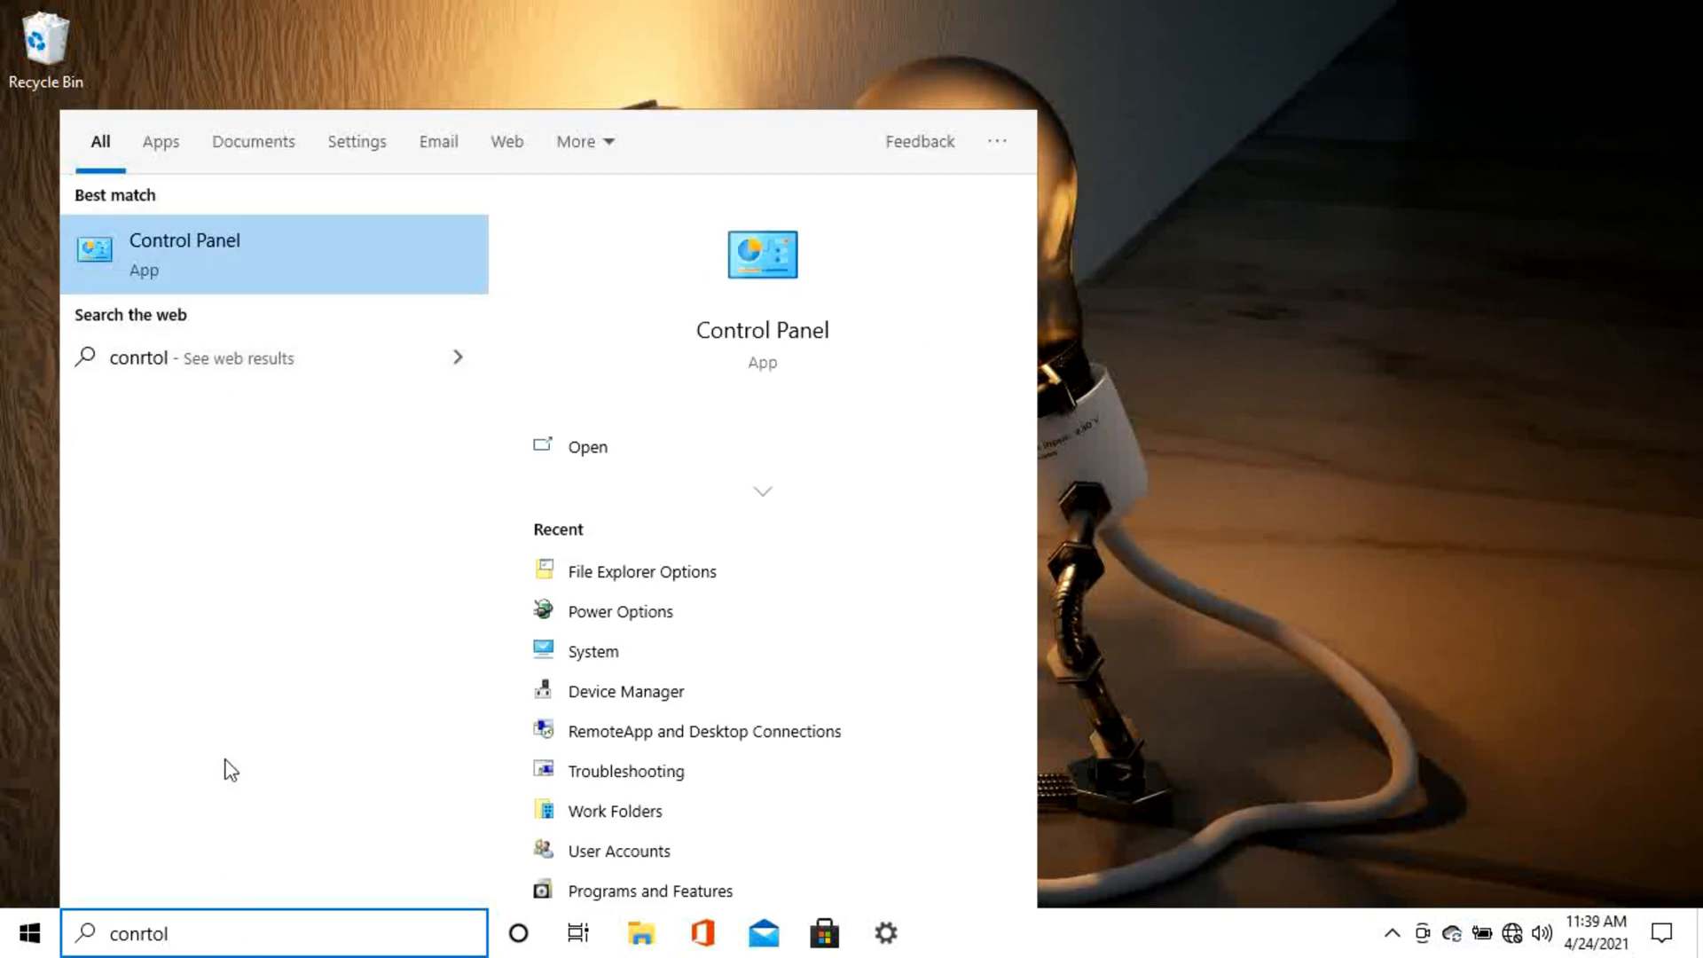
right_click(223, 266)
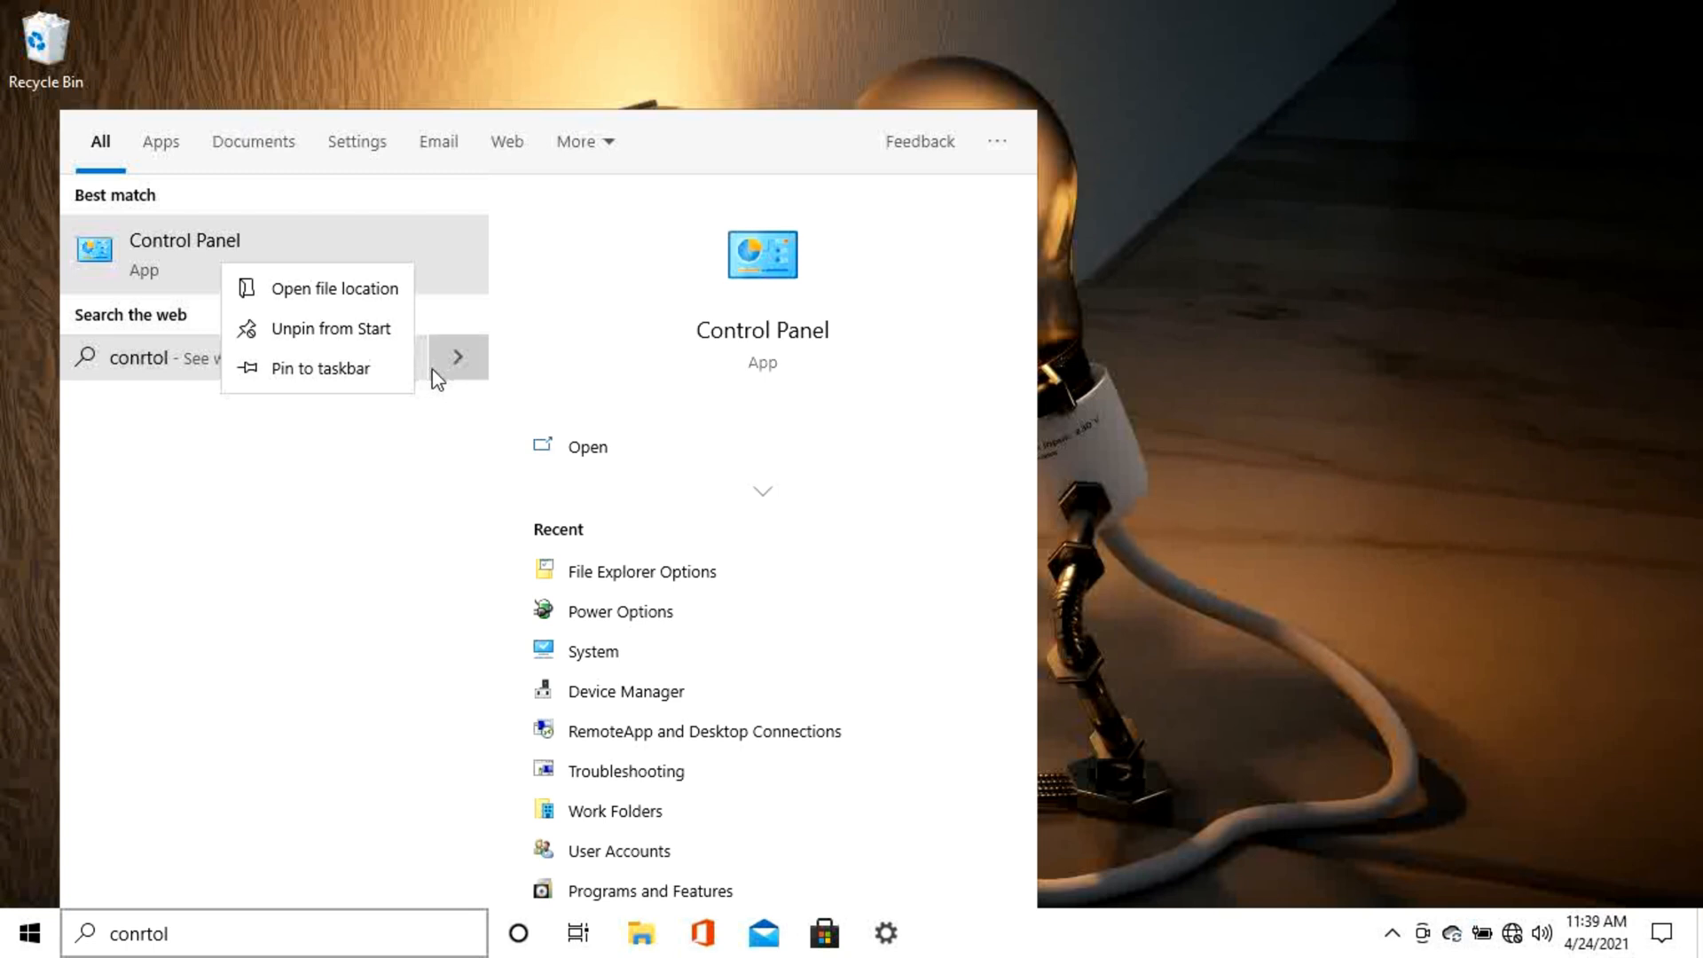
left_click(350, 381)
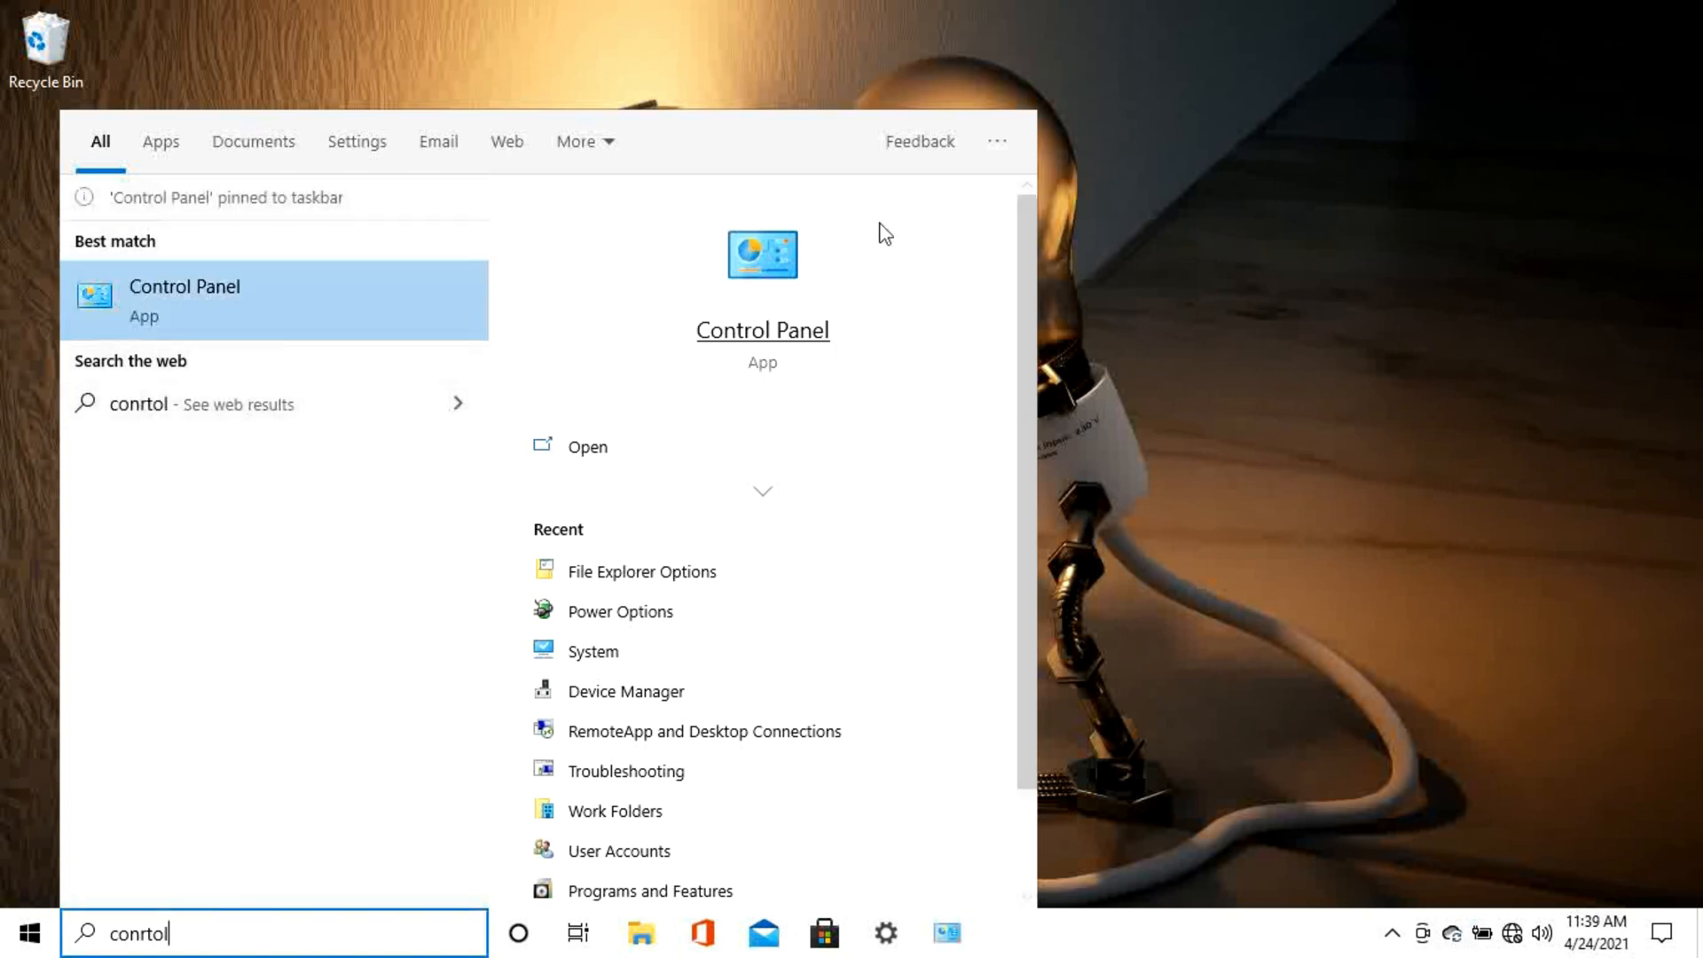
left_click(1182, 261)
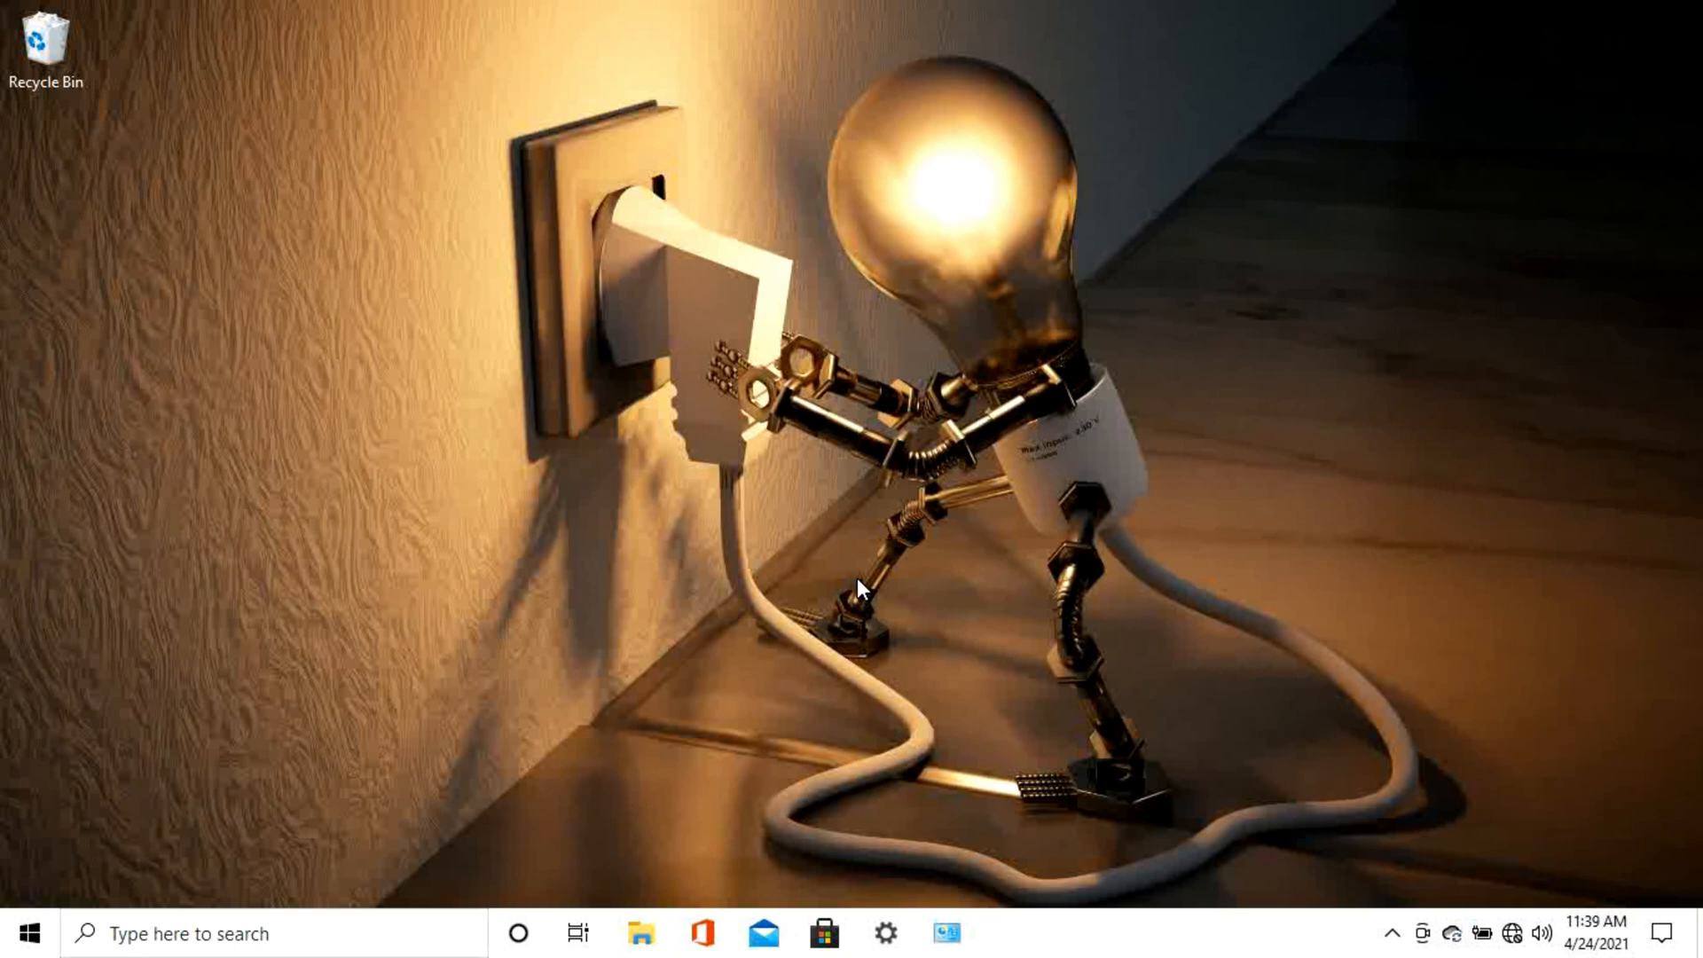
Open the Storage page in the System category of Windows Settings and examine its options
left_click(886, 932)
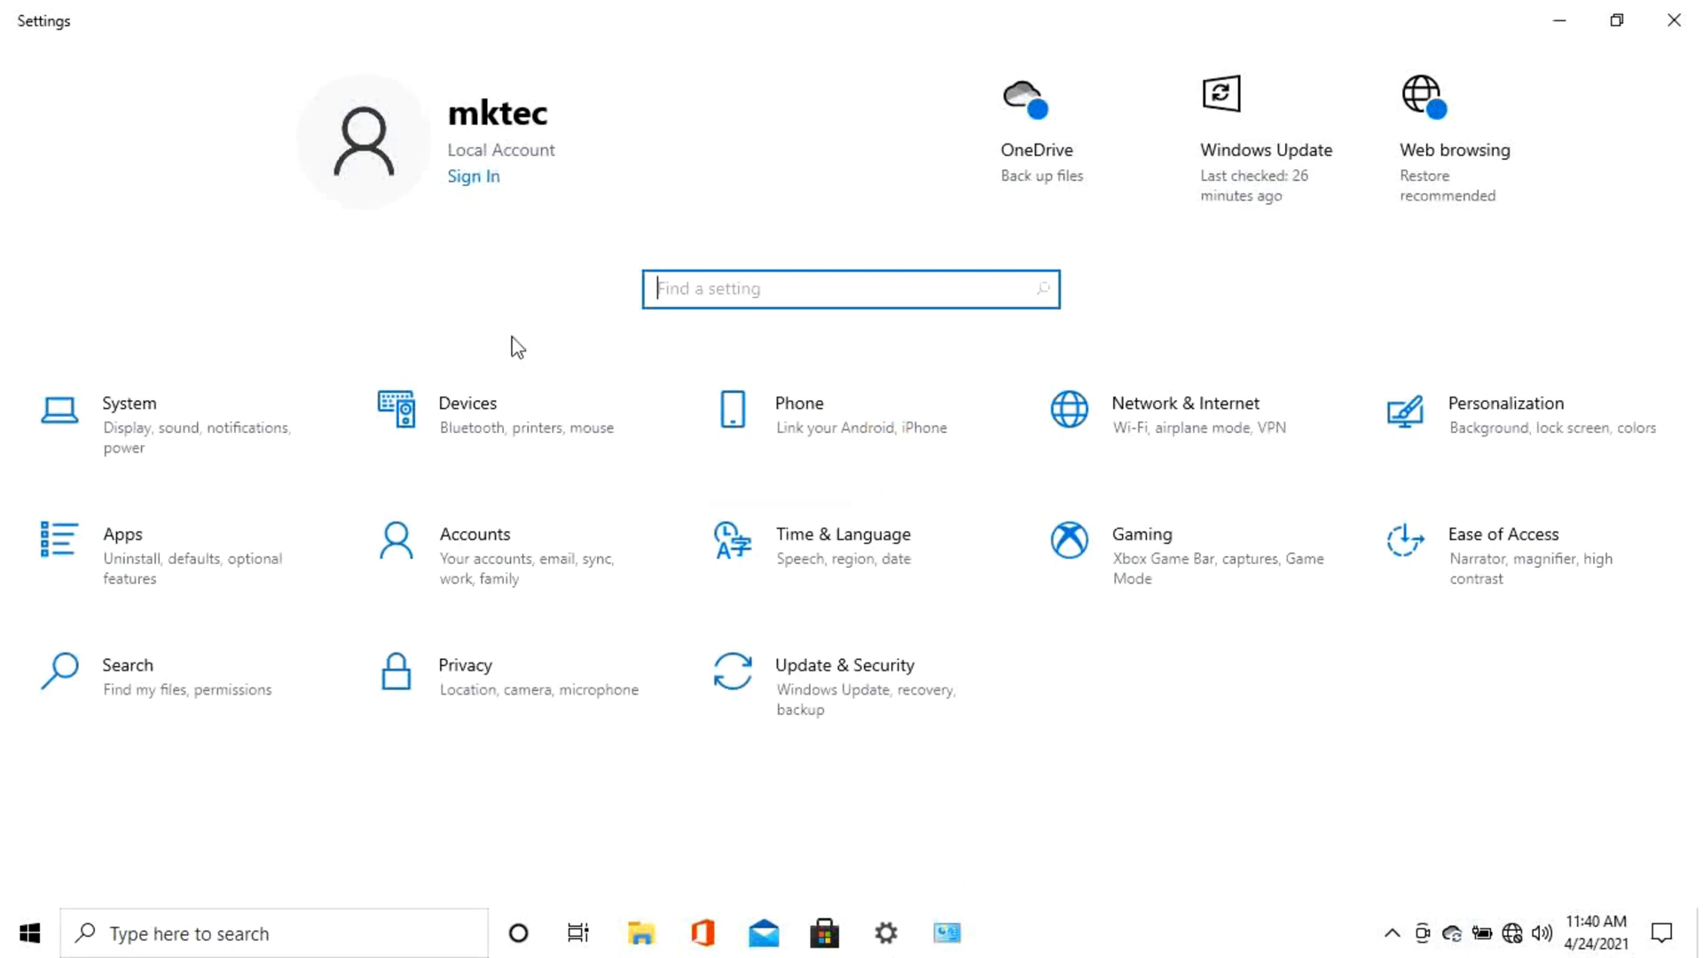
left_click(164, 408)
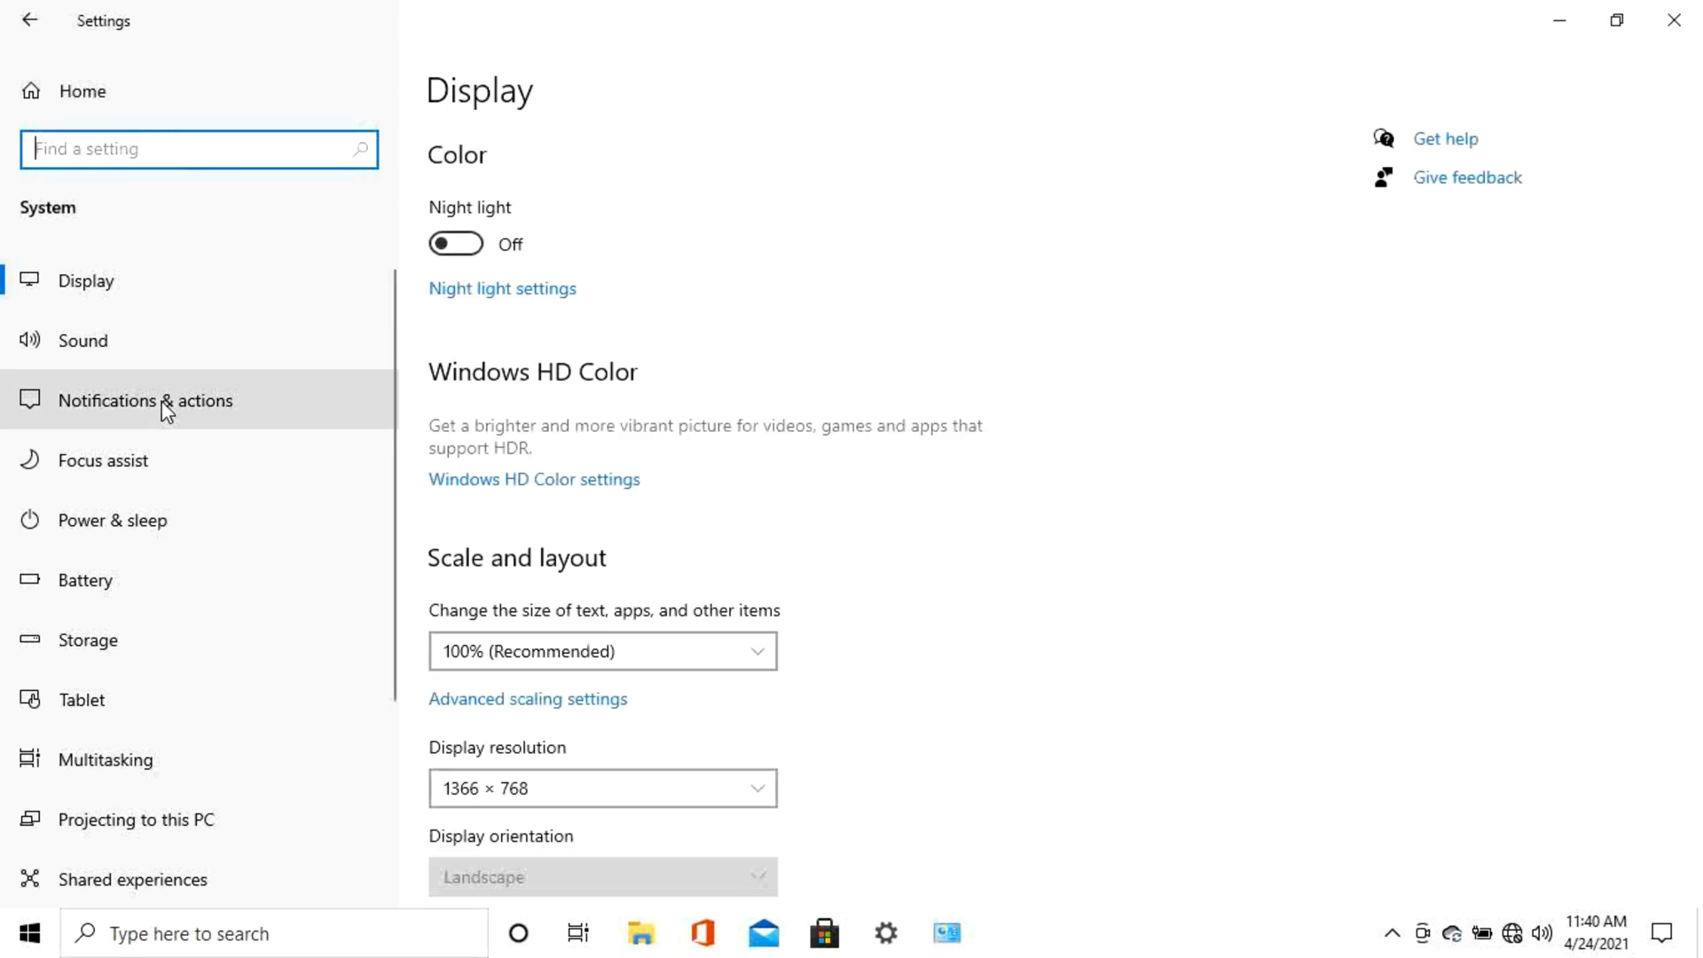
left_click(139, 639)
left_click(473, 216)
scroll(753, 634, "down", 2)
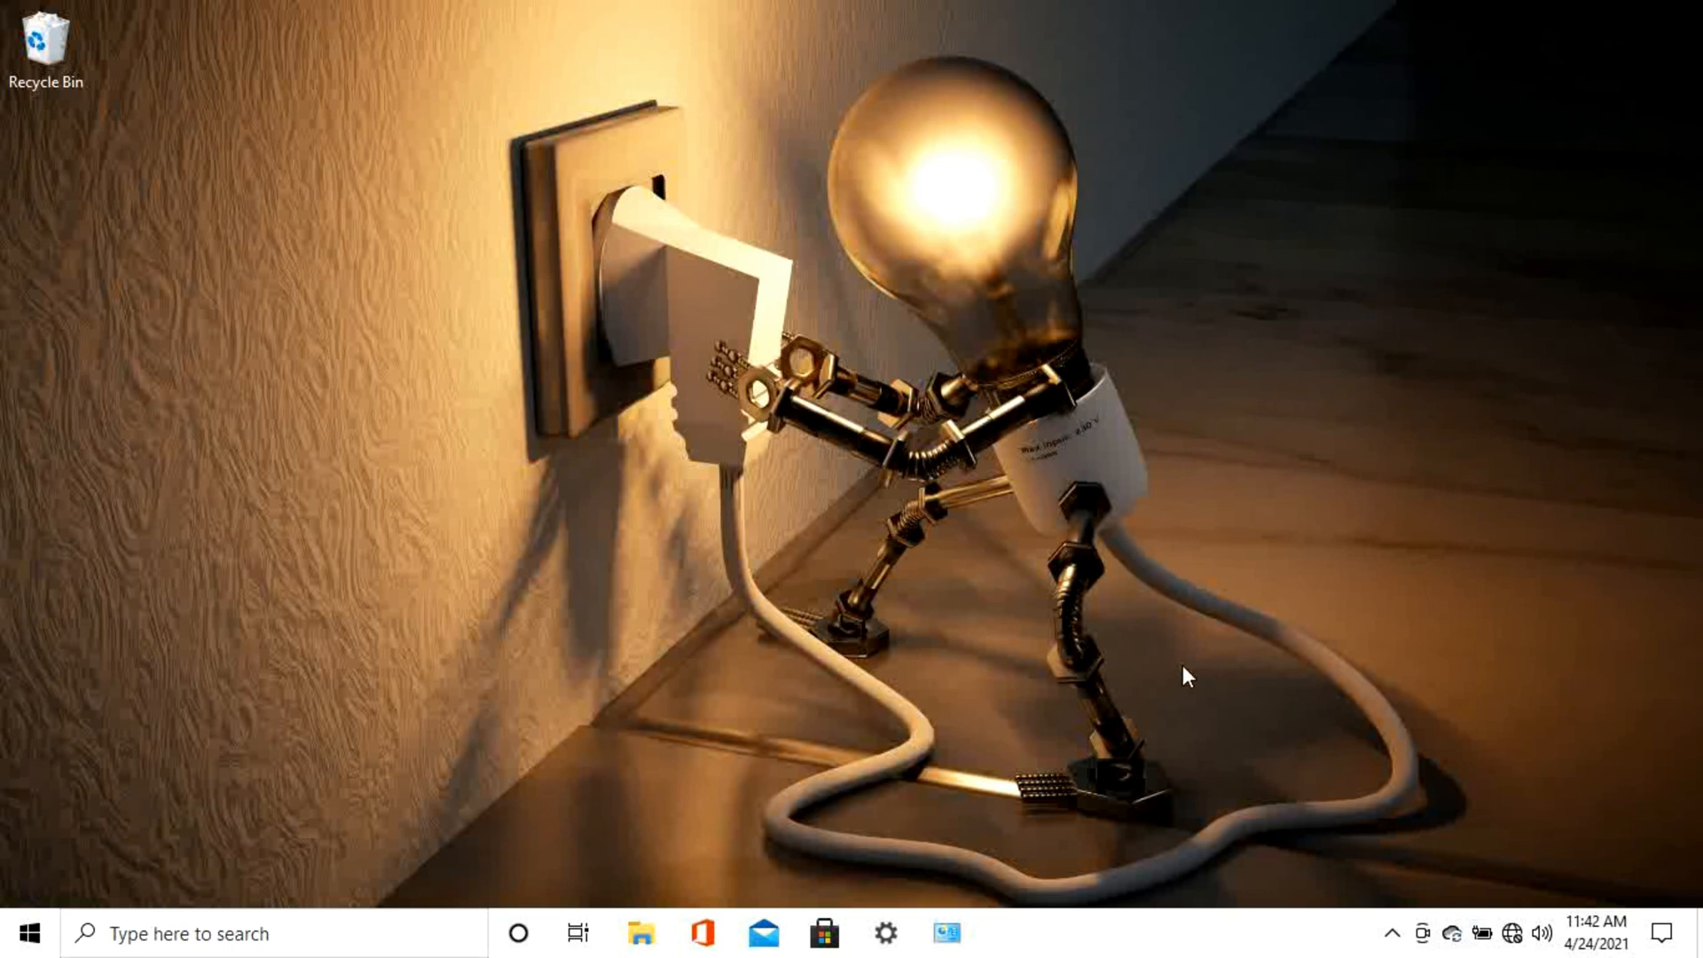
Turn off all four General privacy options in Windows Settings: advertising ID, language list access, app launch tracking and suggested content
left_click(886, 932)
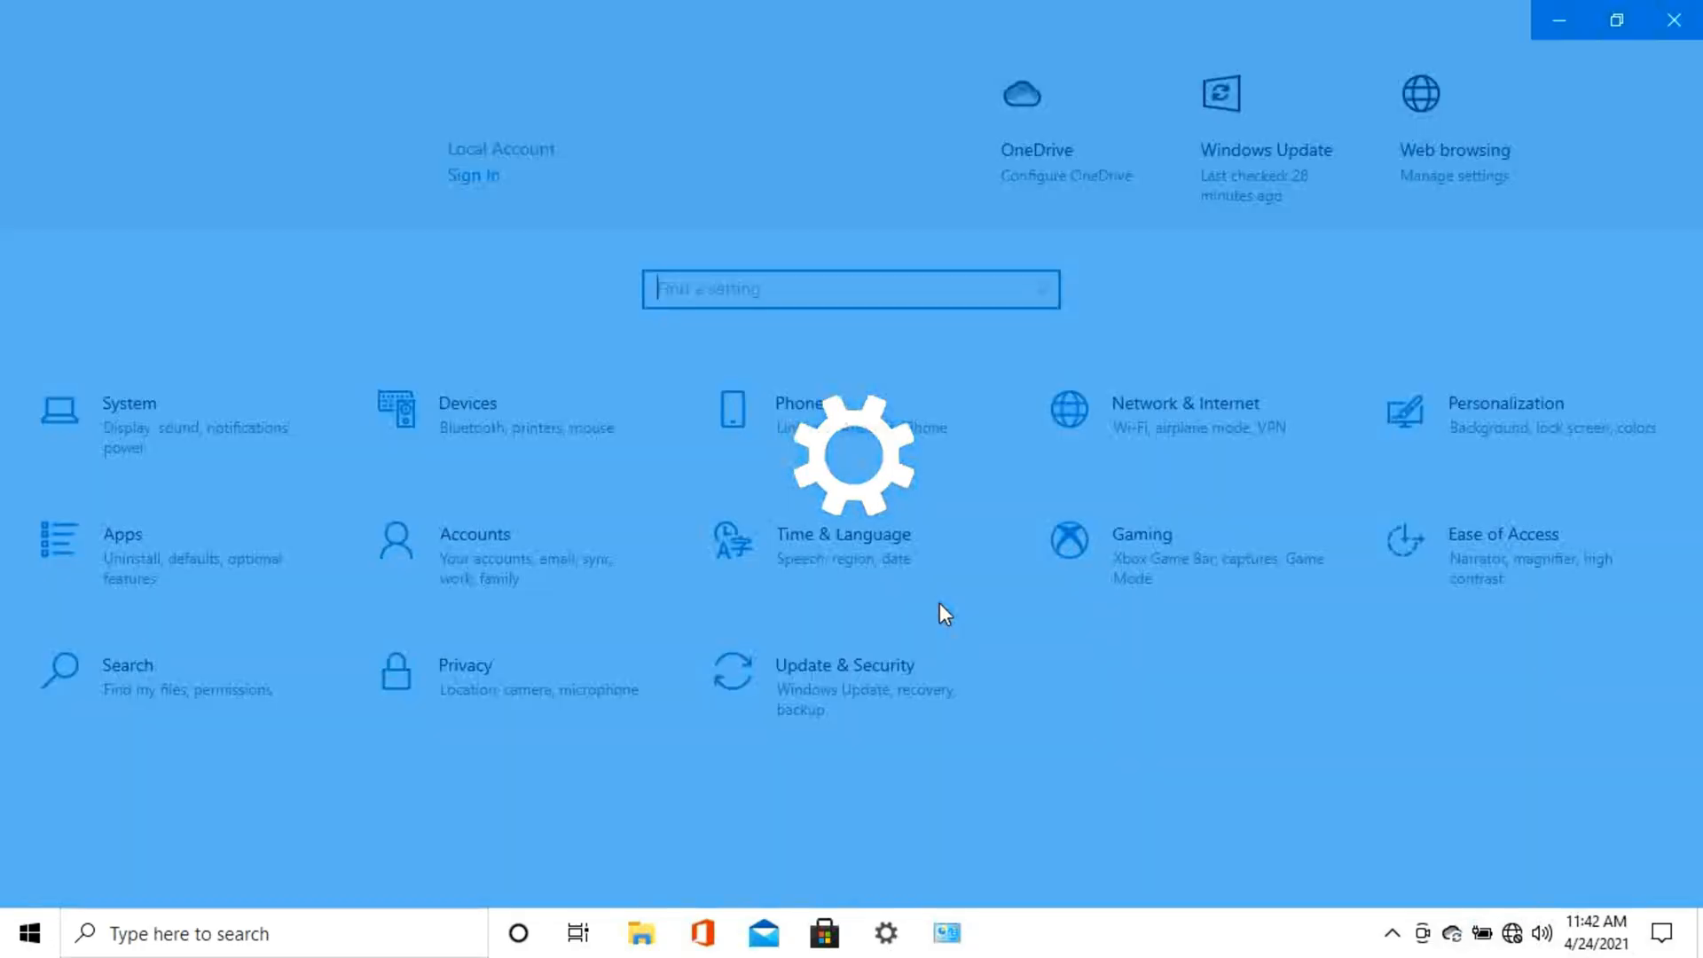
left_click(478, 725)
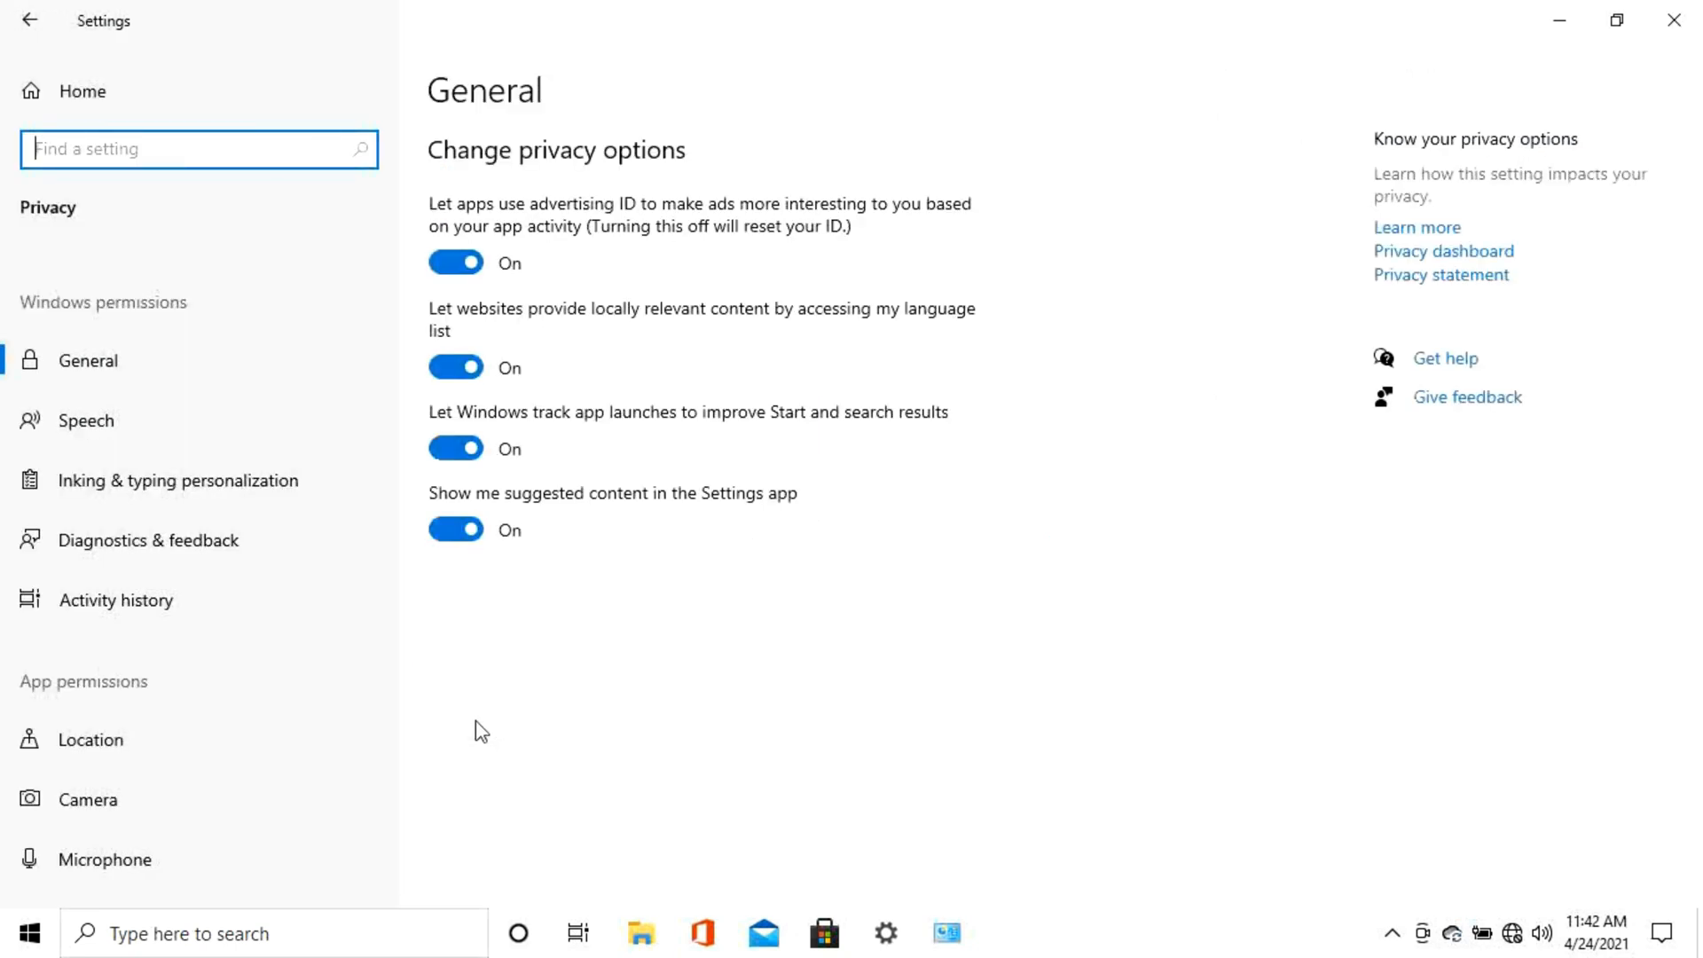
left_click(120, 364)
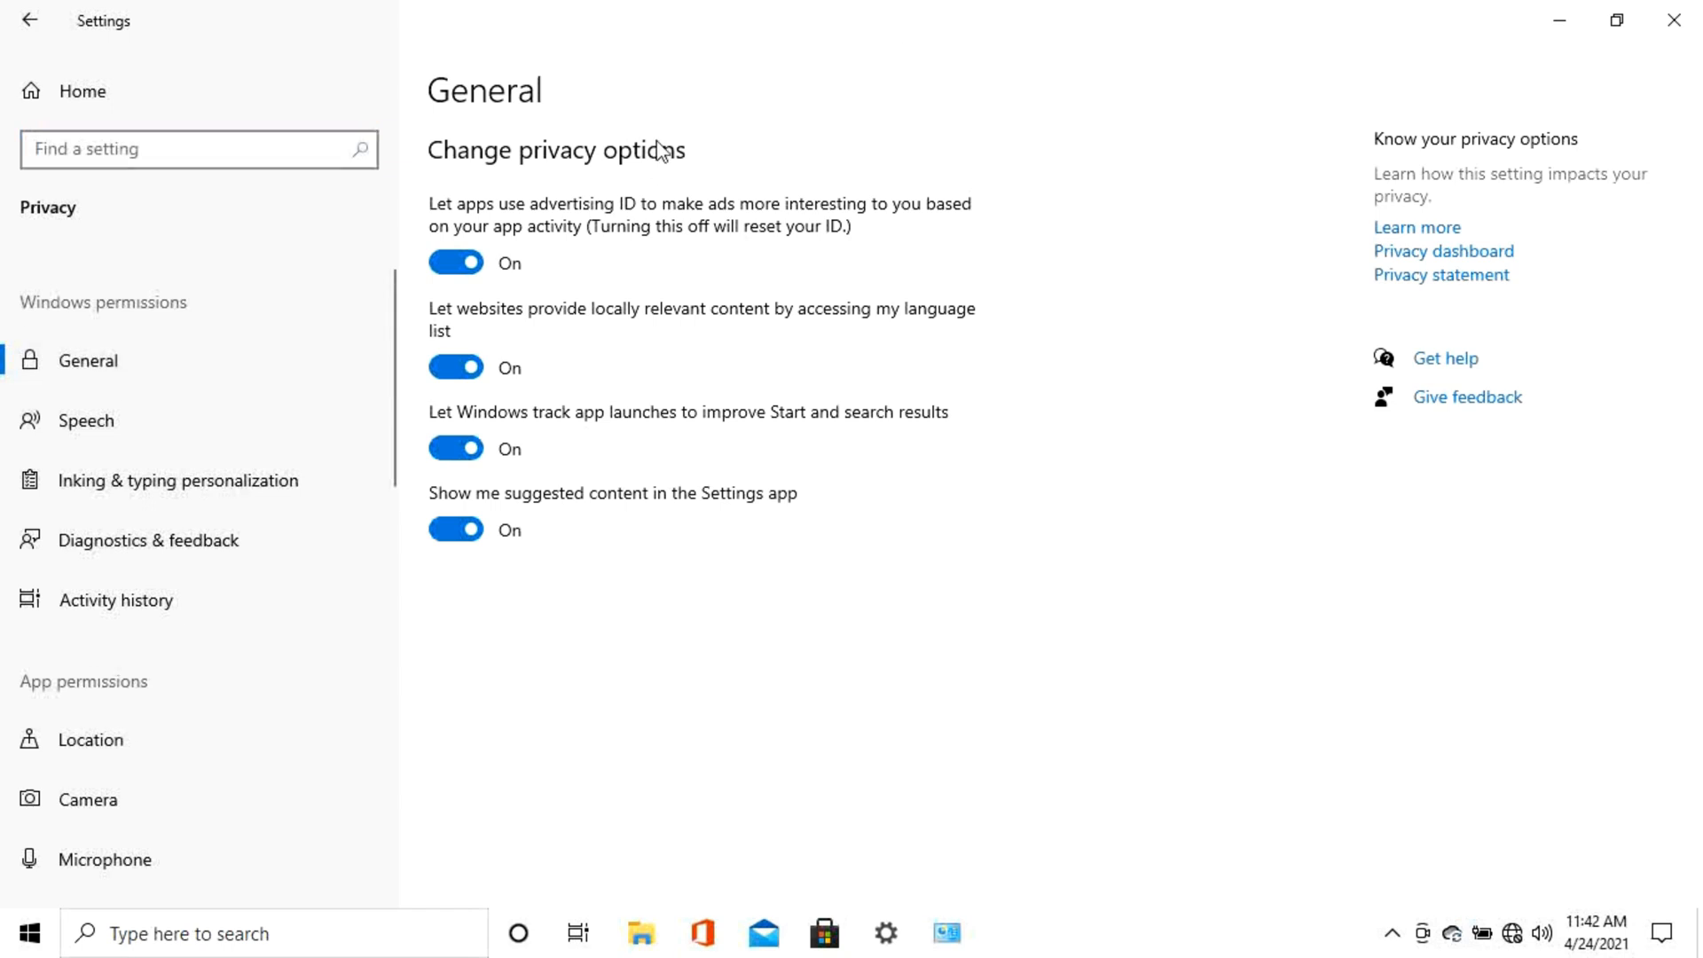
left_click(443, 273)
left_click(446, 372)
left_click(448, 460)
left_click(449, 535)
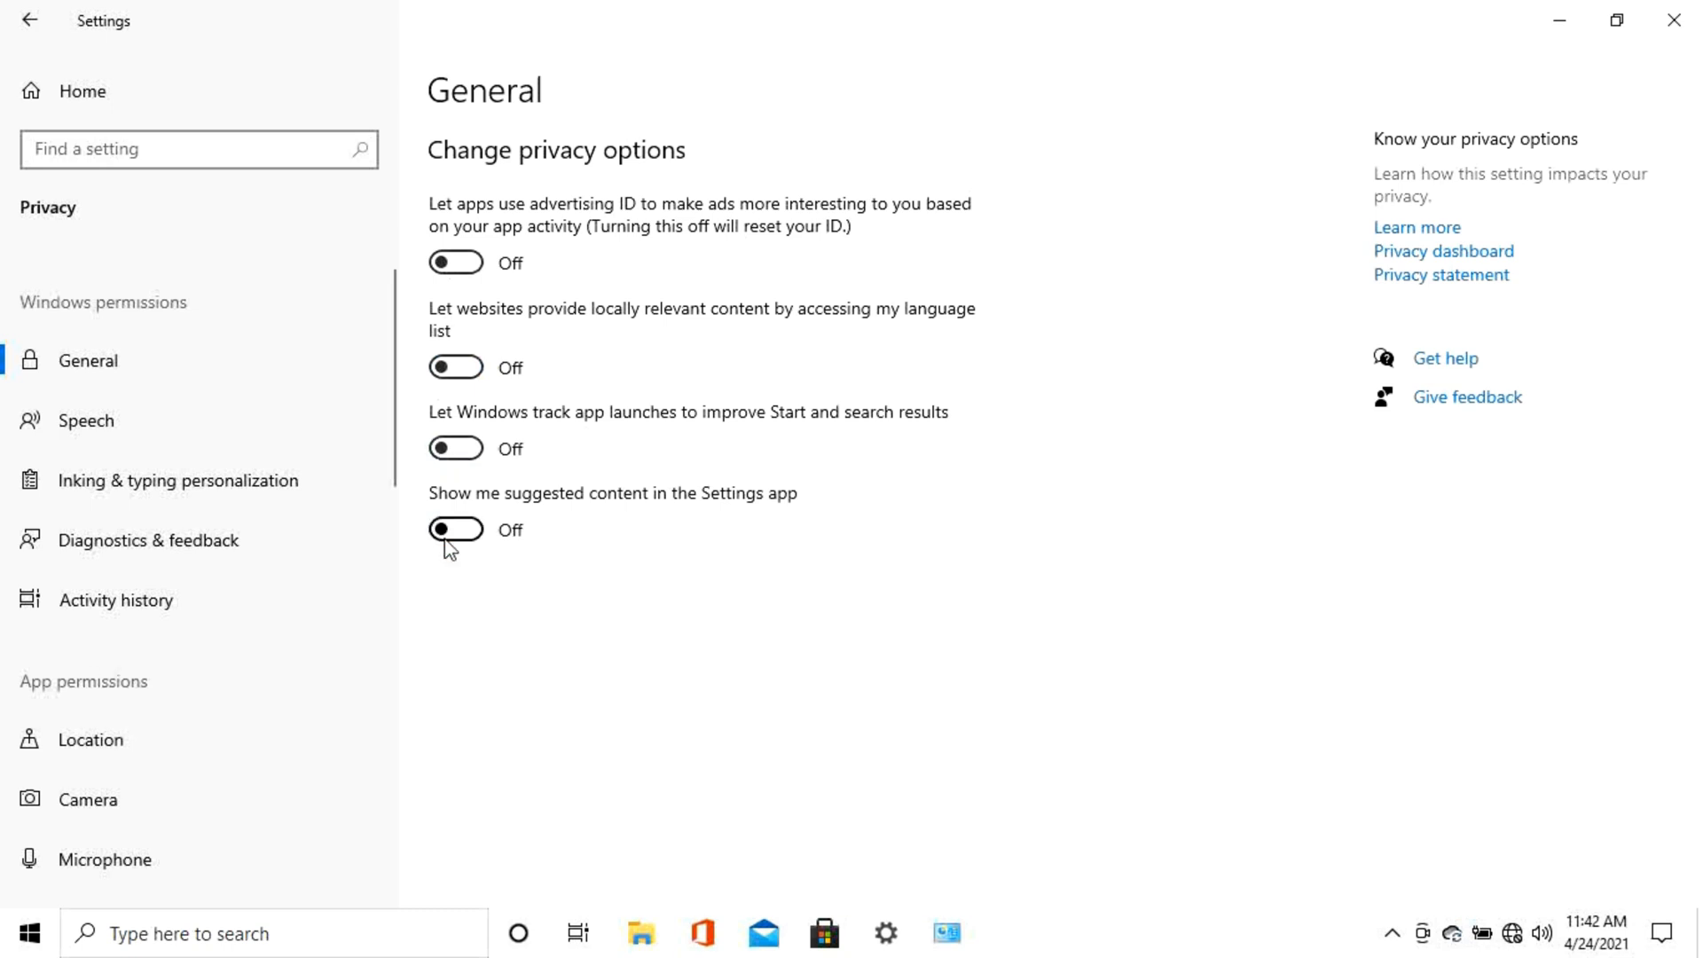
Turn off online speech recognition and the personal dictionary under Inking & typing personalization in the privacy settings
left_click(64, 428)
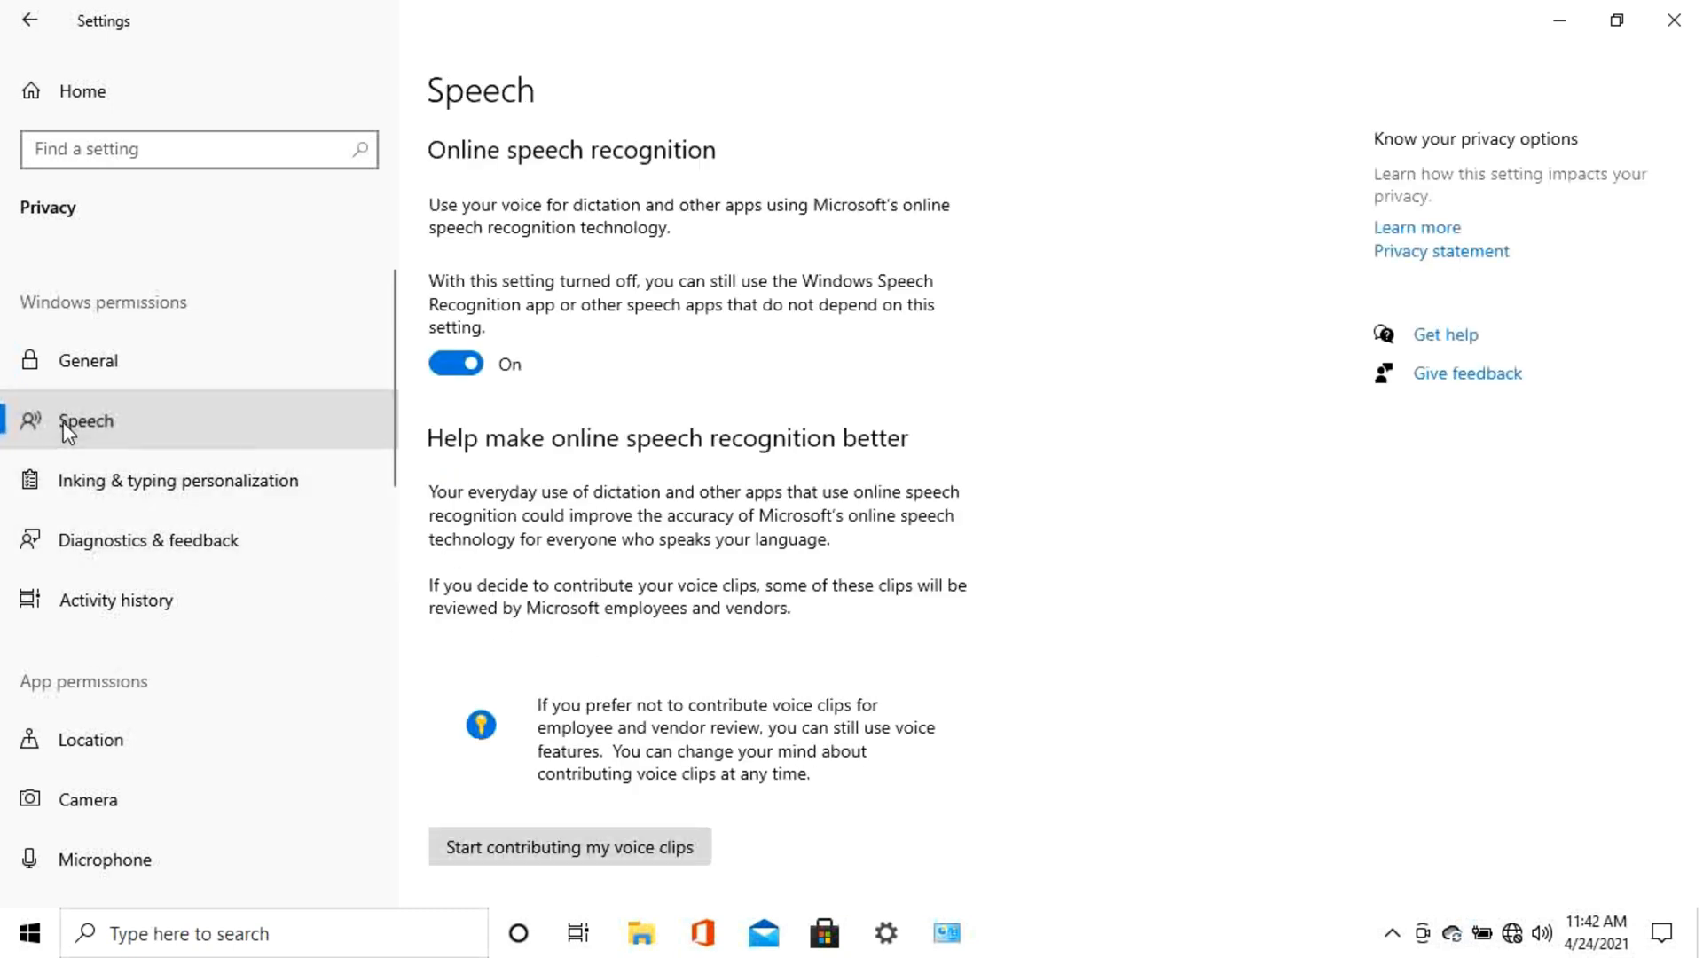
left_click(450, 366)
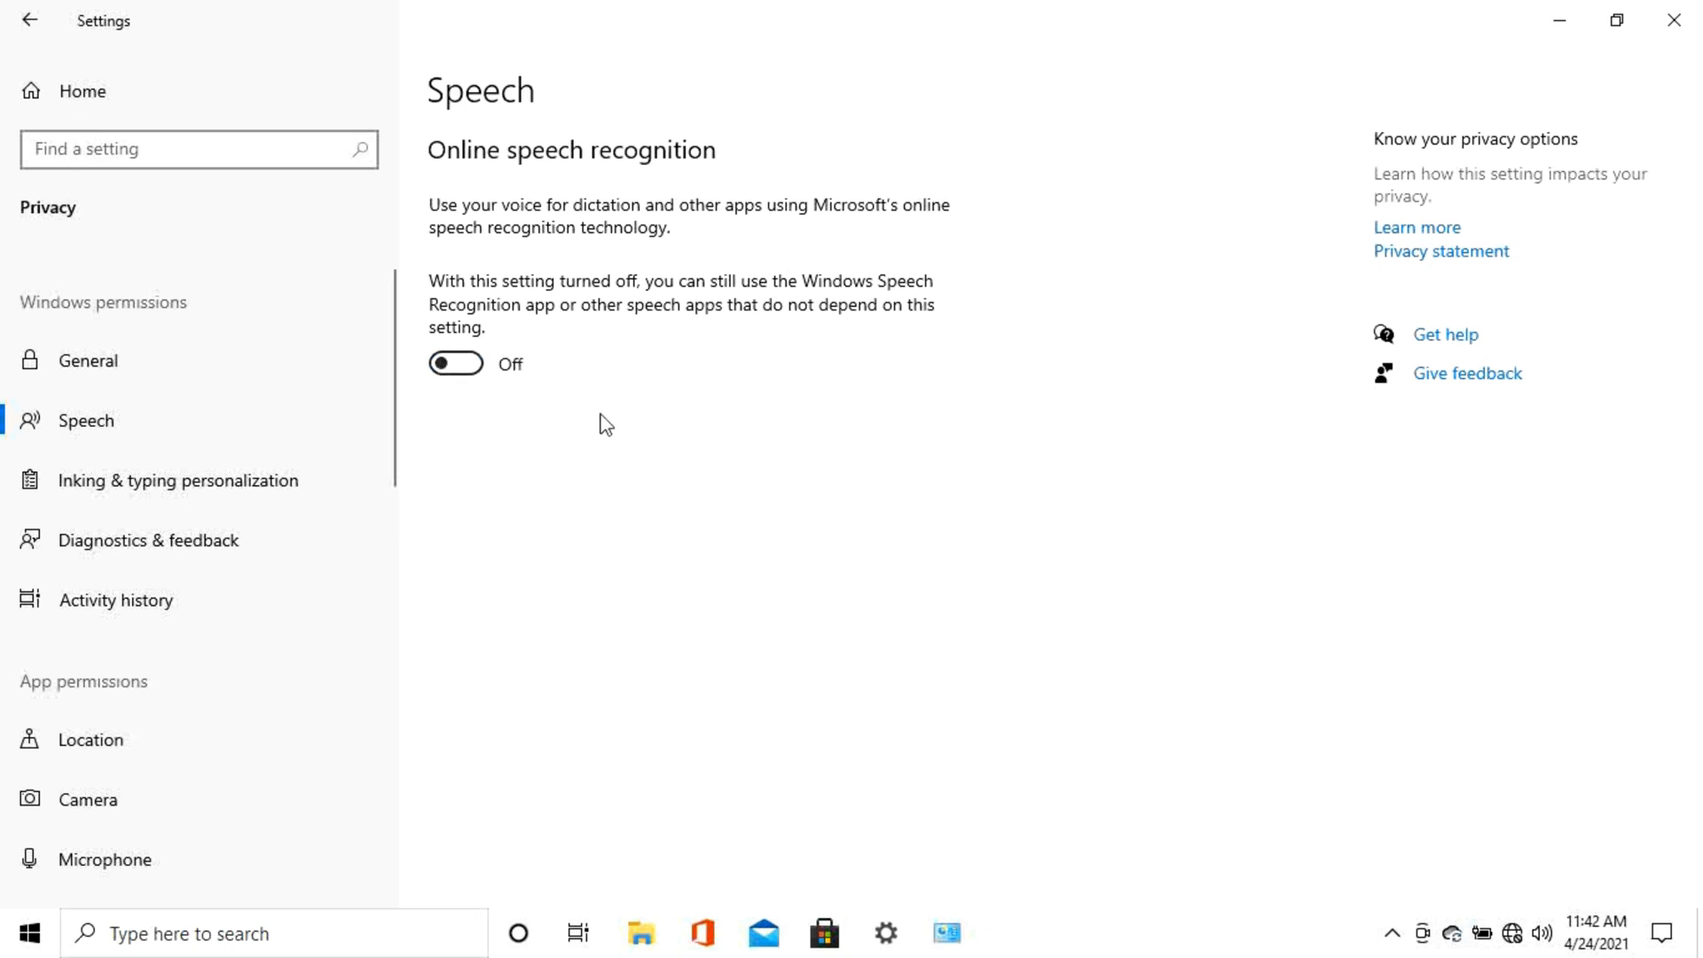
left_click(200, 503)
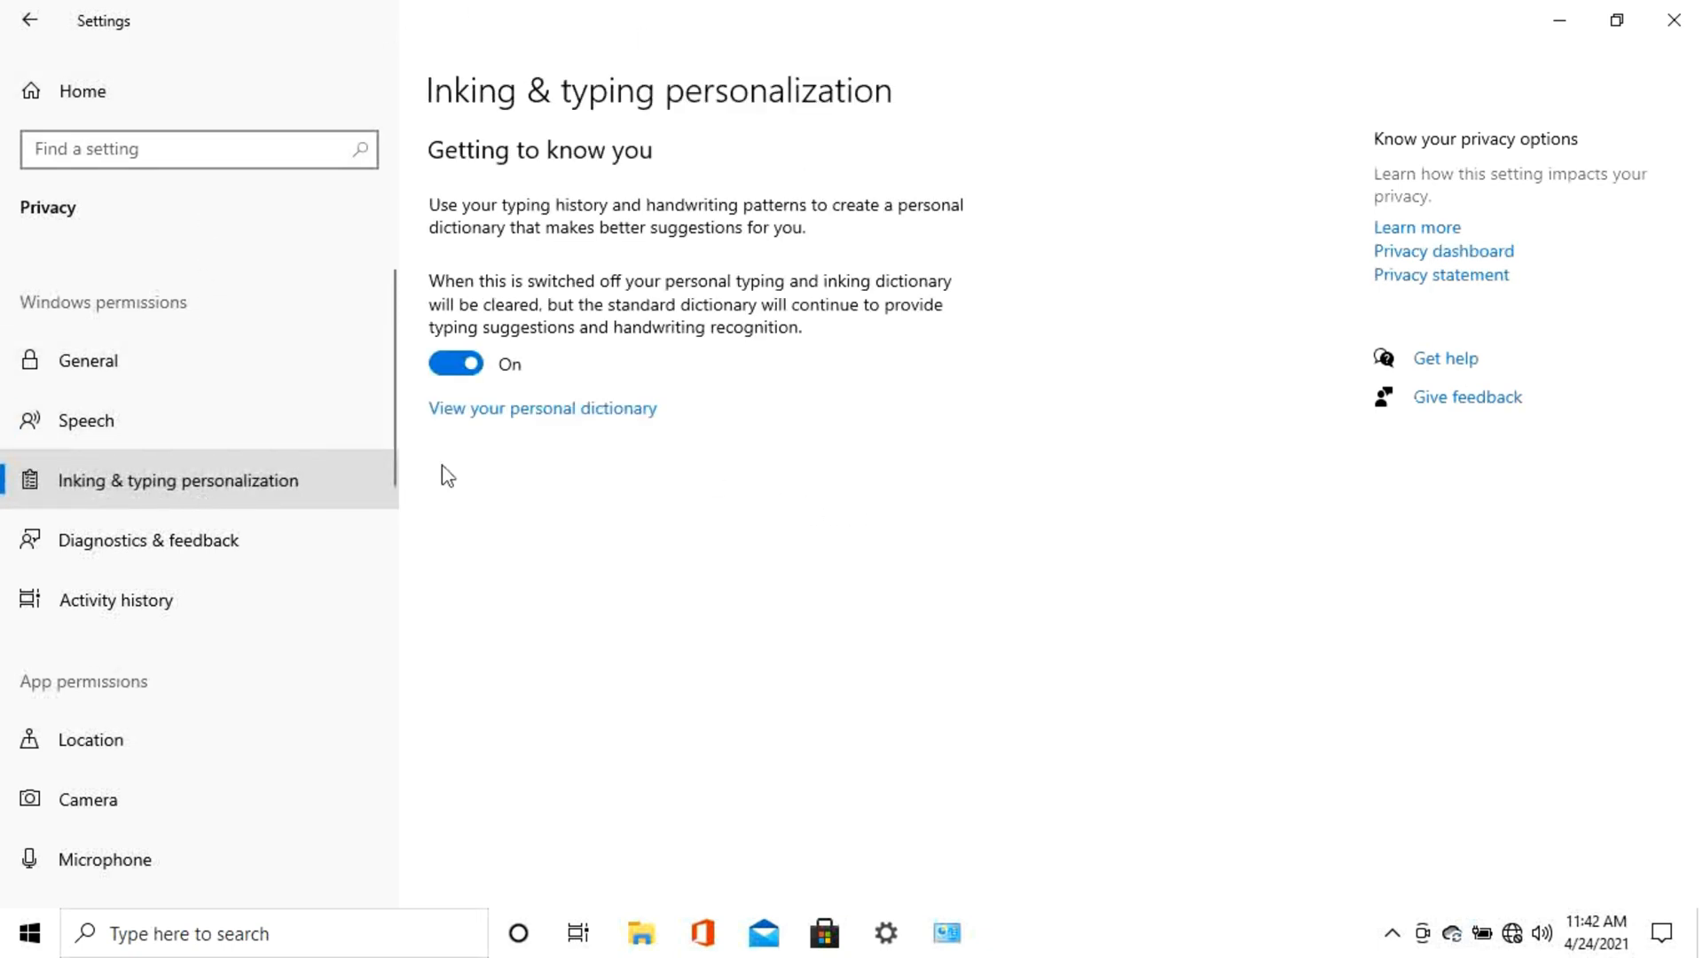
left_click(443, 369)
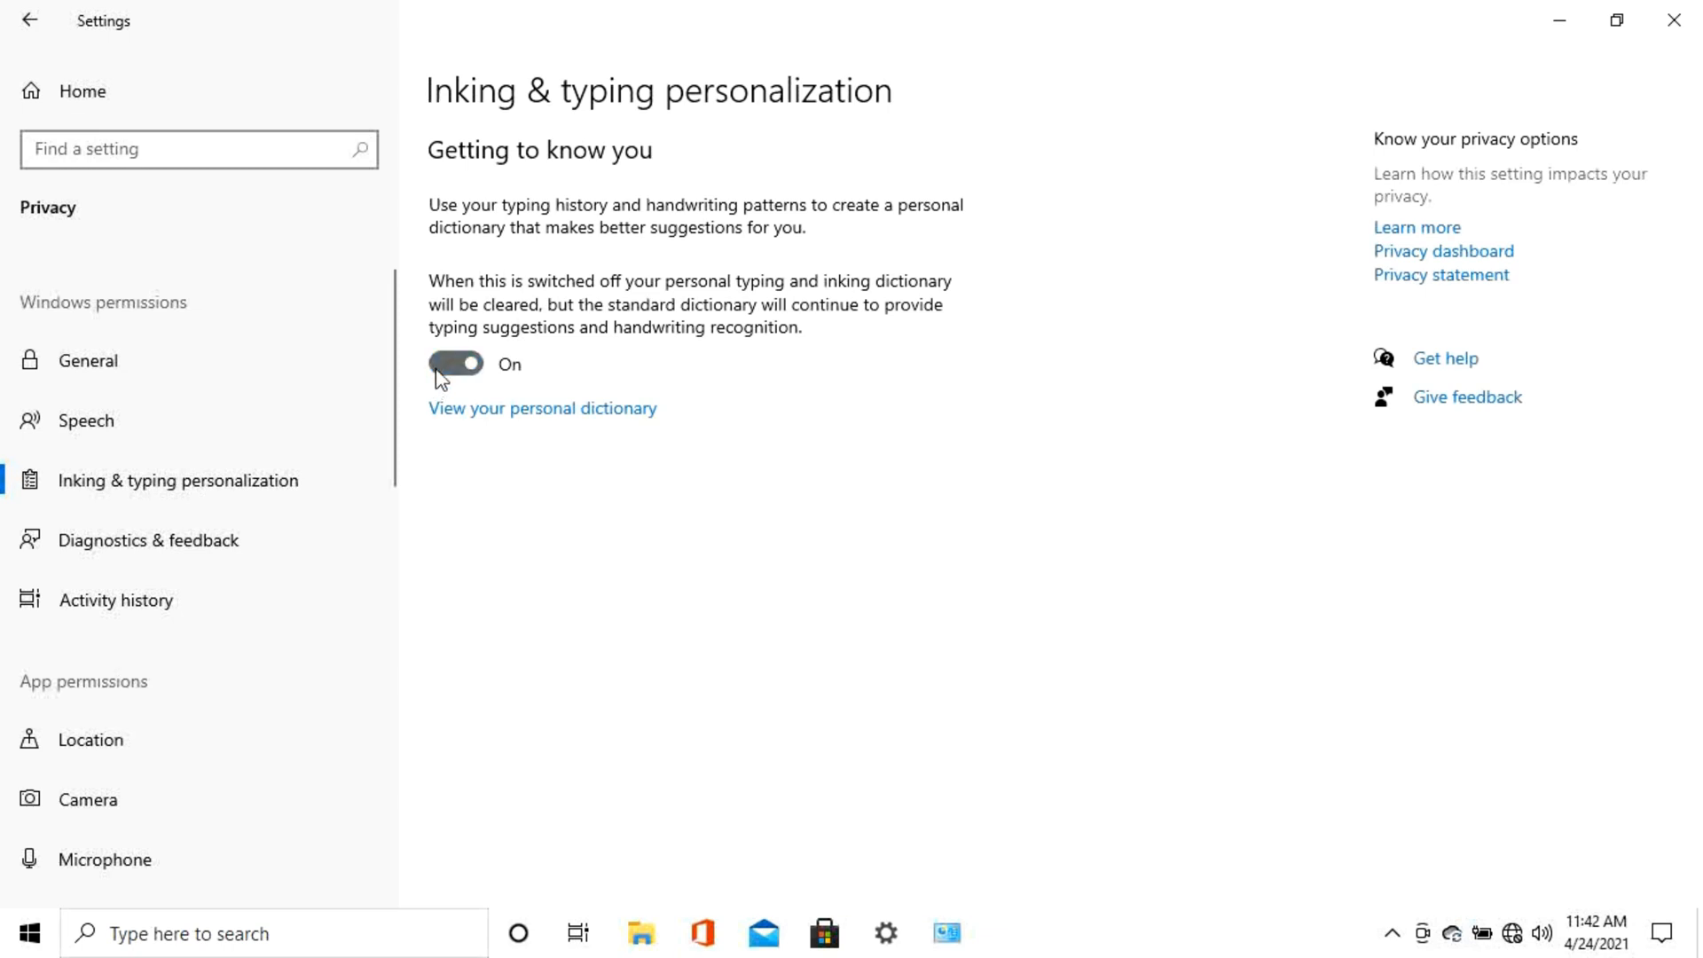
Turn off Improve inking and typing and Tailored experiences in the Diagnostics & feedback privacy settings
left_click(216, 550)
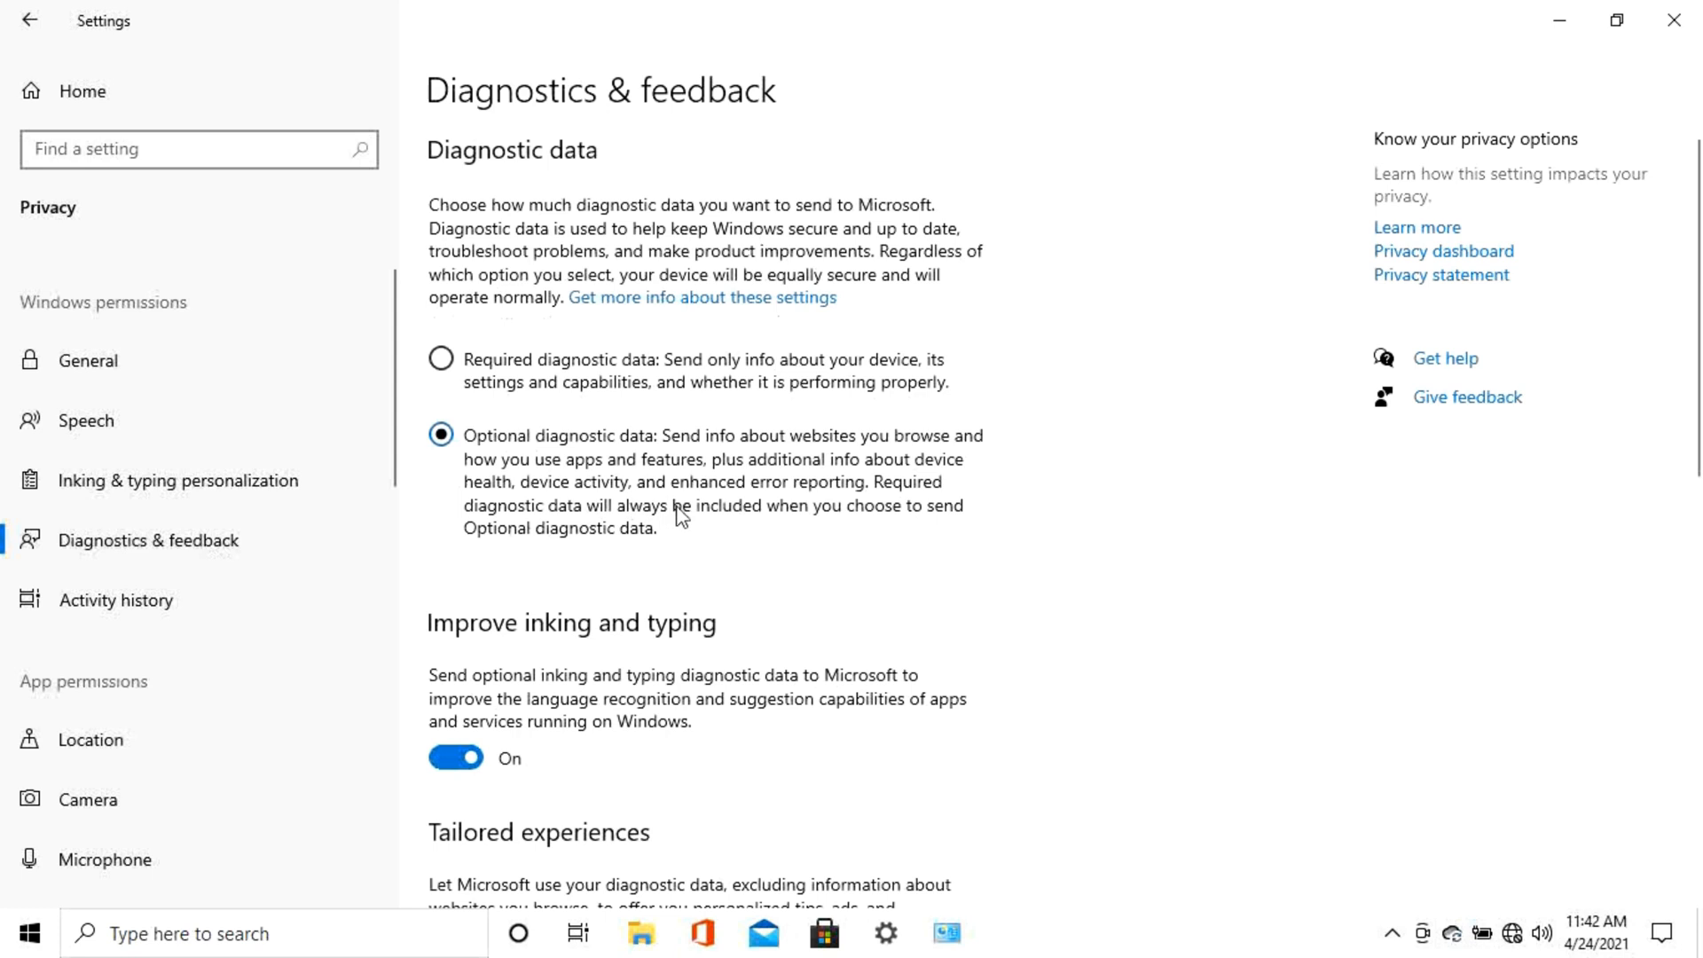
scroll(688, 525, "down", 3)
scroll(685, 515, "up", 1)
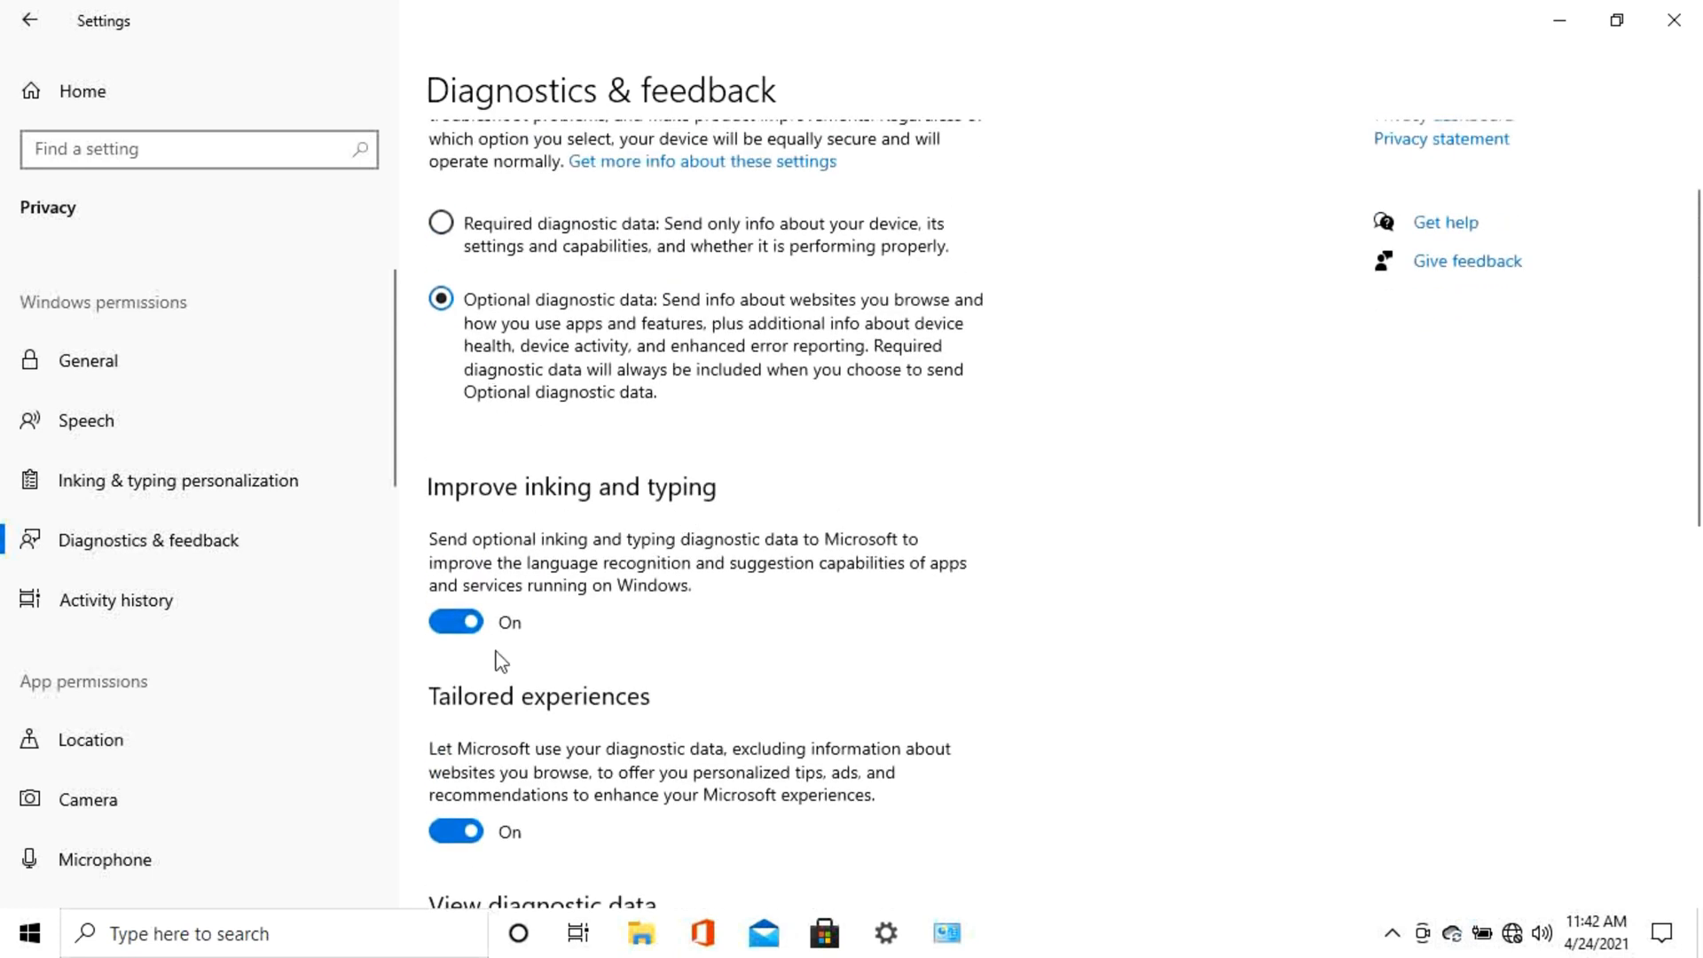
left_click(436, 631)
scroll(734, 677, "down", 3)
left_click(457, 560)
scroll(621, 581, "up", 5)
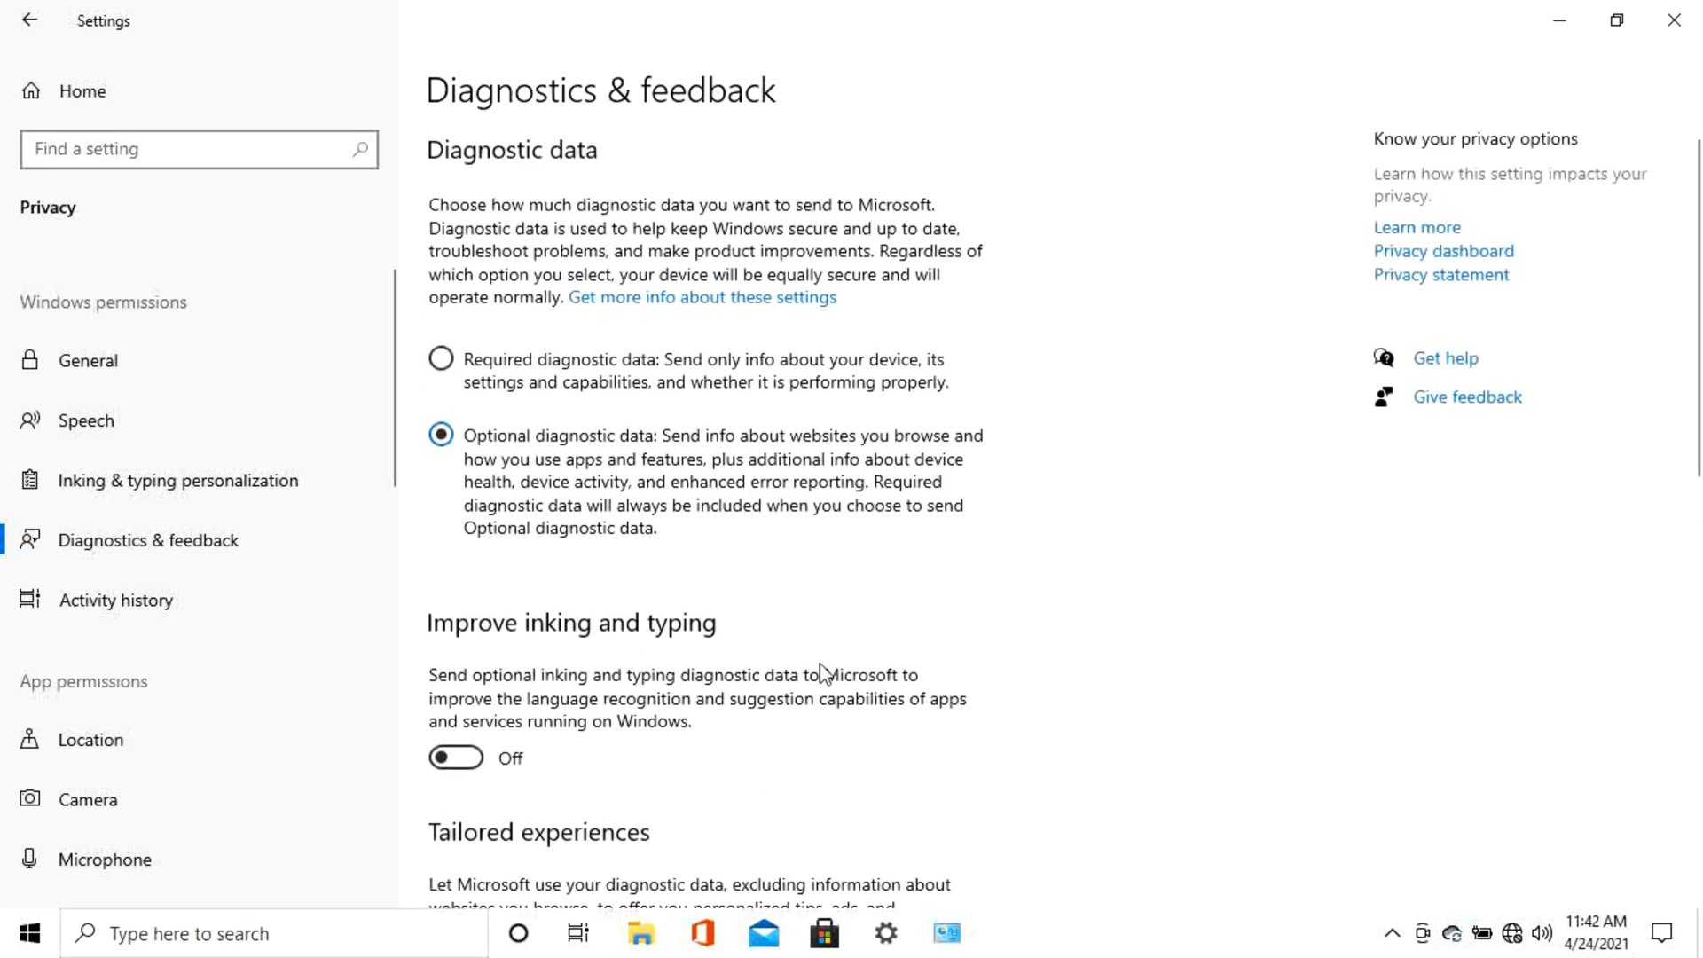
scroll(889, 593, "down", 3)
scroll(892, 594, "up", 3)
scroll(891, 594, "down", 5)
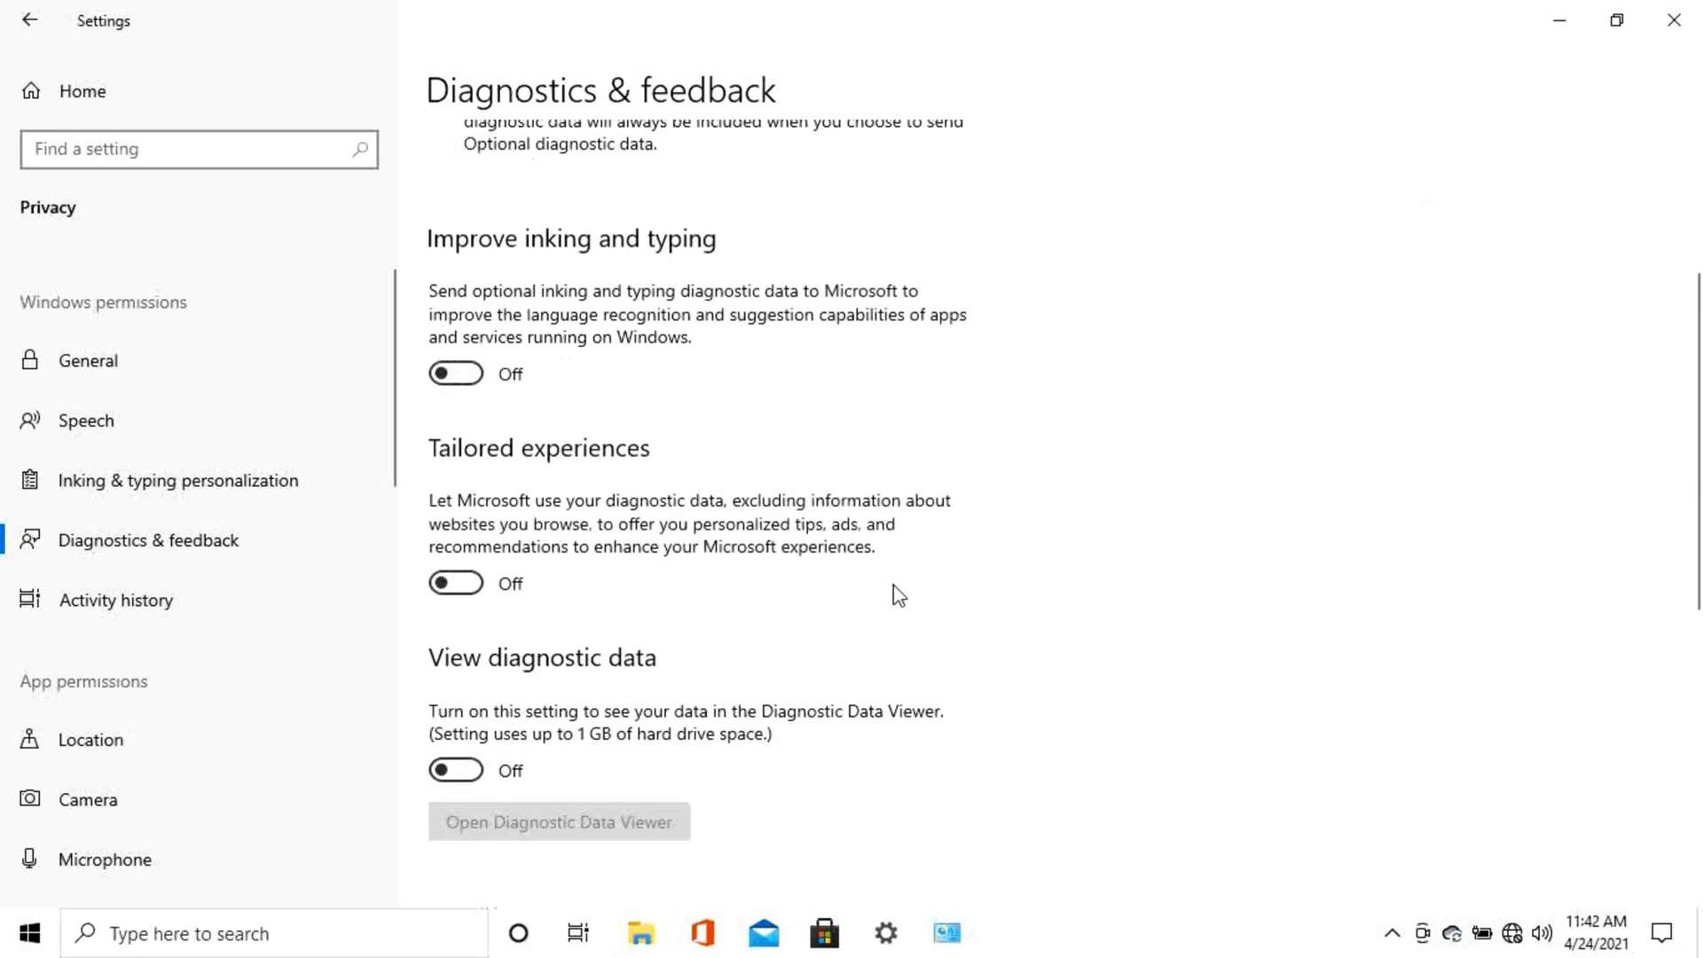
In the Activity history settings, stop sending activity history to Microsoft and turn off showing activities from the Microsoft account
left_click(139, 619)
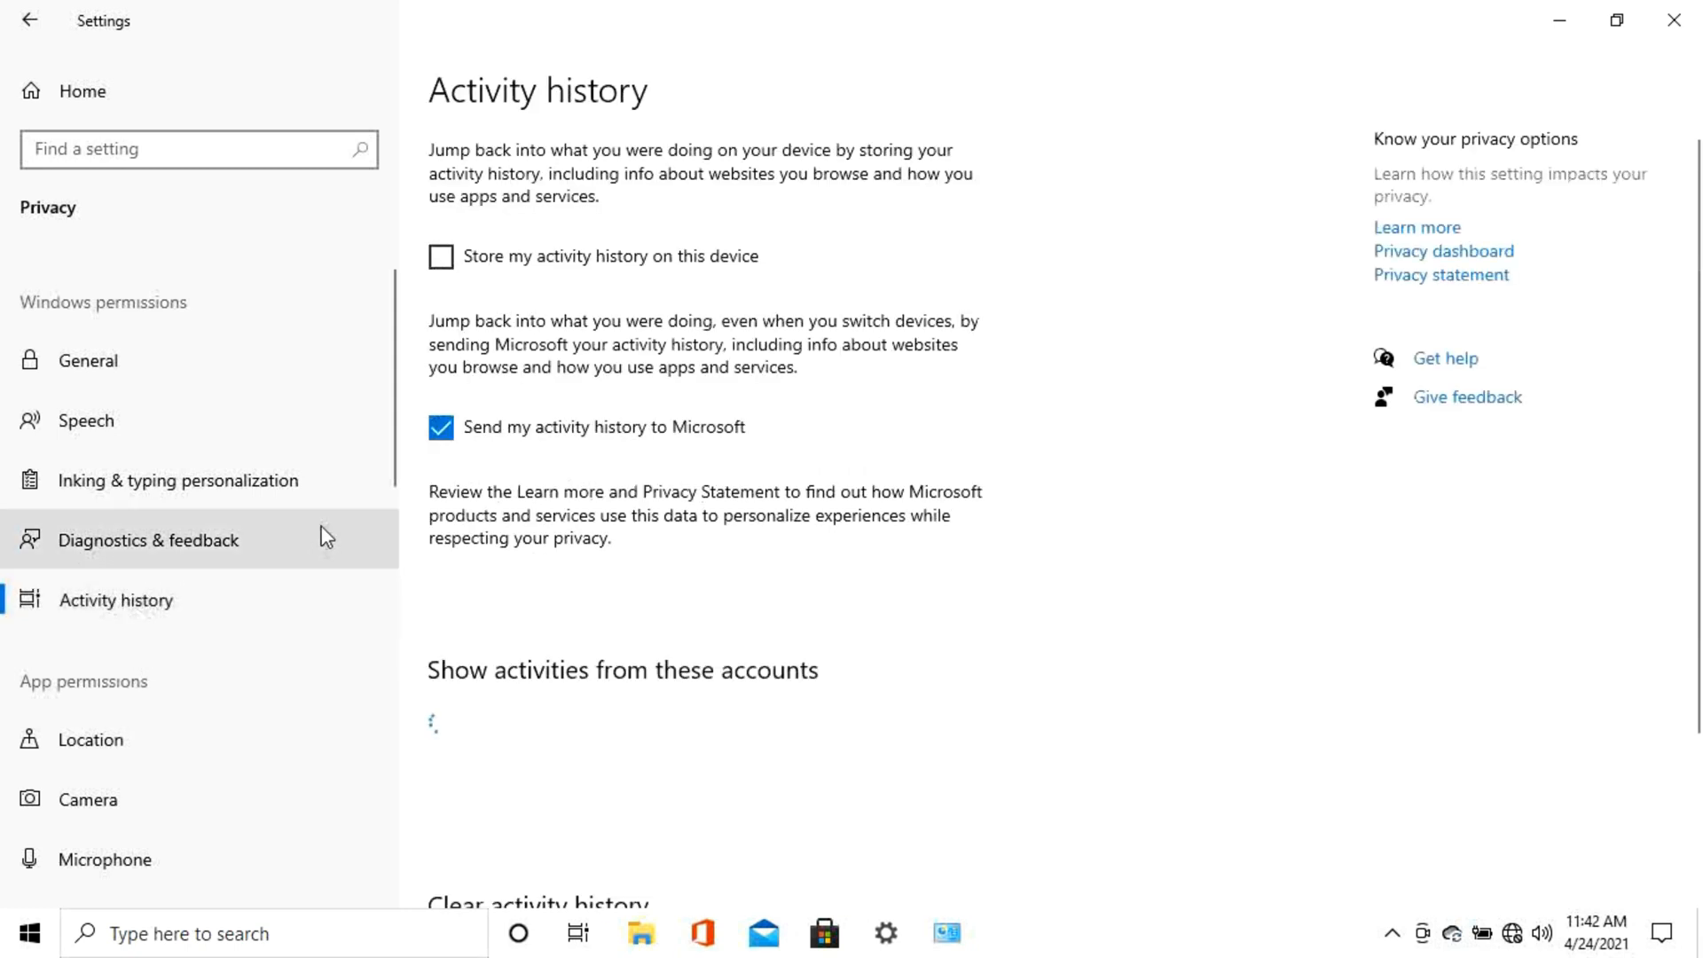
left_click(442, 433)
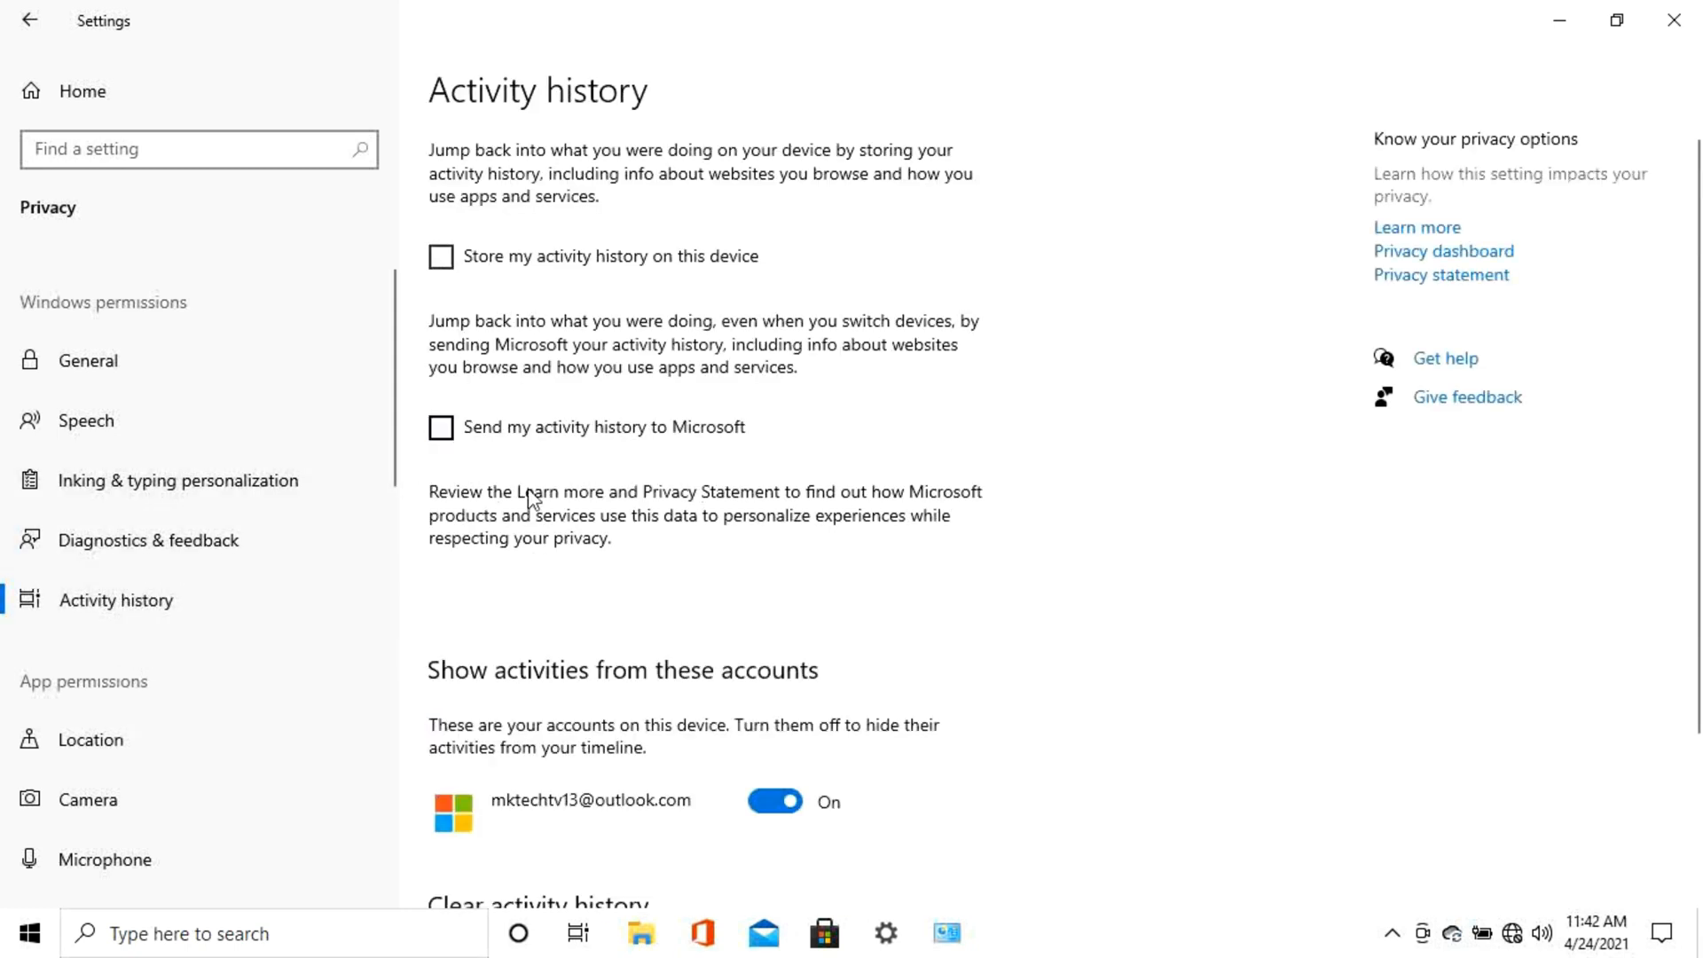
scroll(673, 608, "down", 3)
left_click(774, 565)
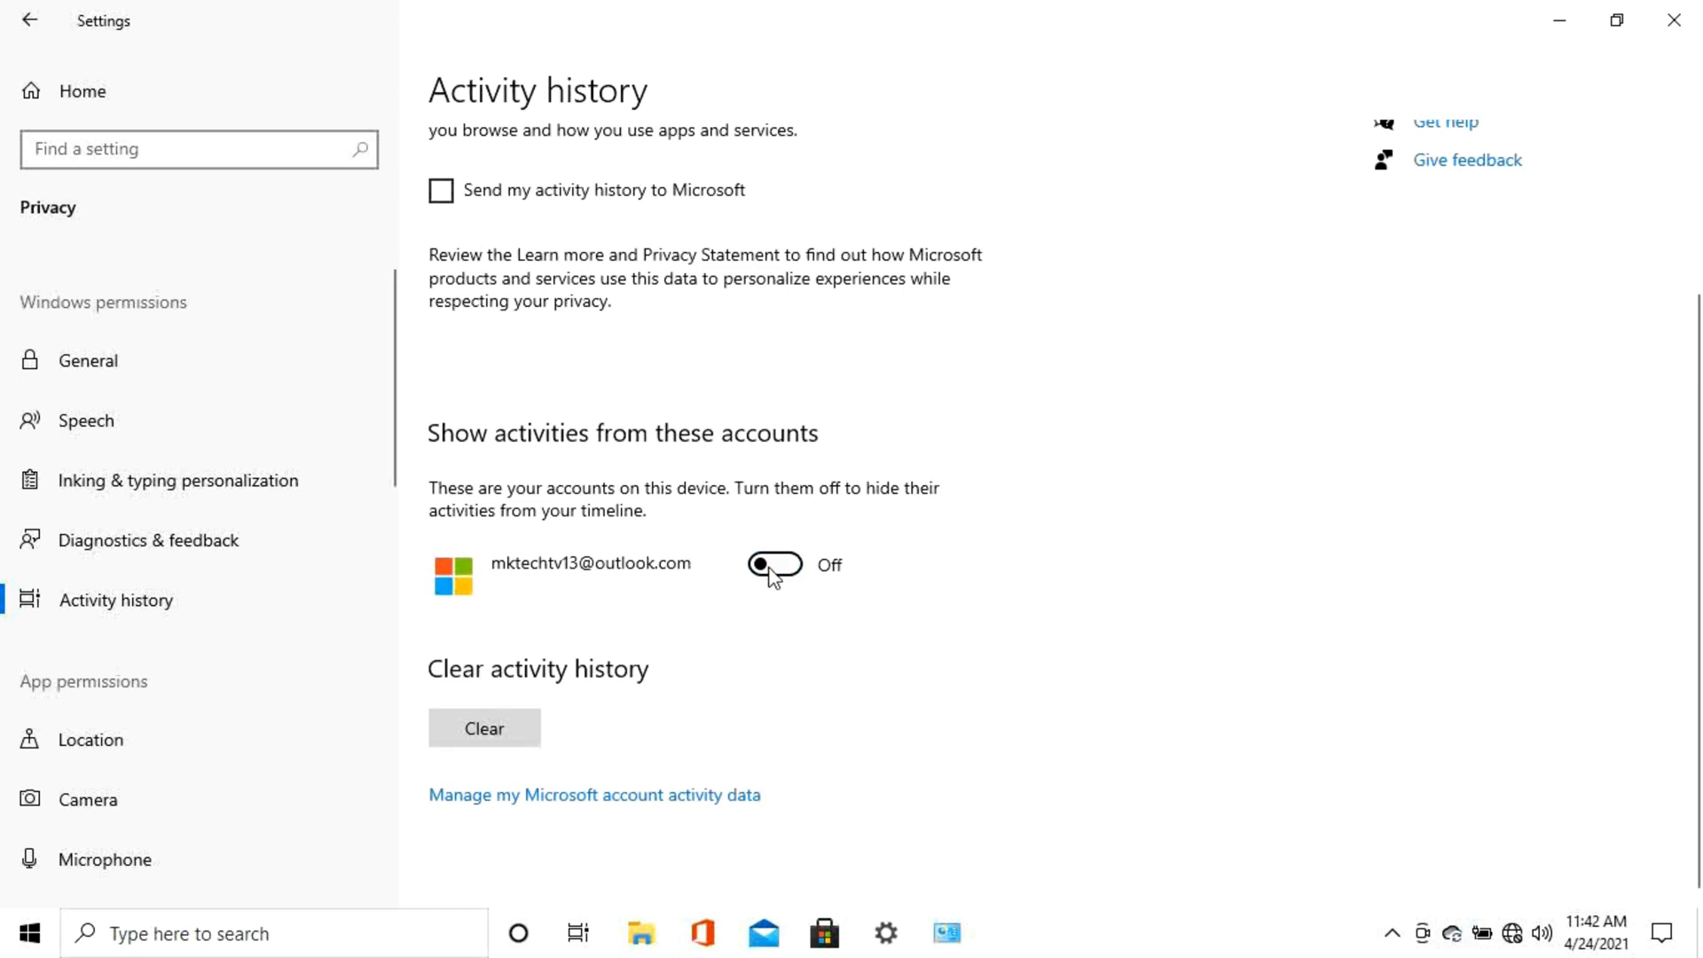
Turn off location access for this device in the Location privacy settings
scroll(338, 752, "down", 2)
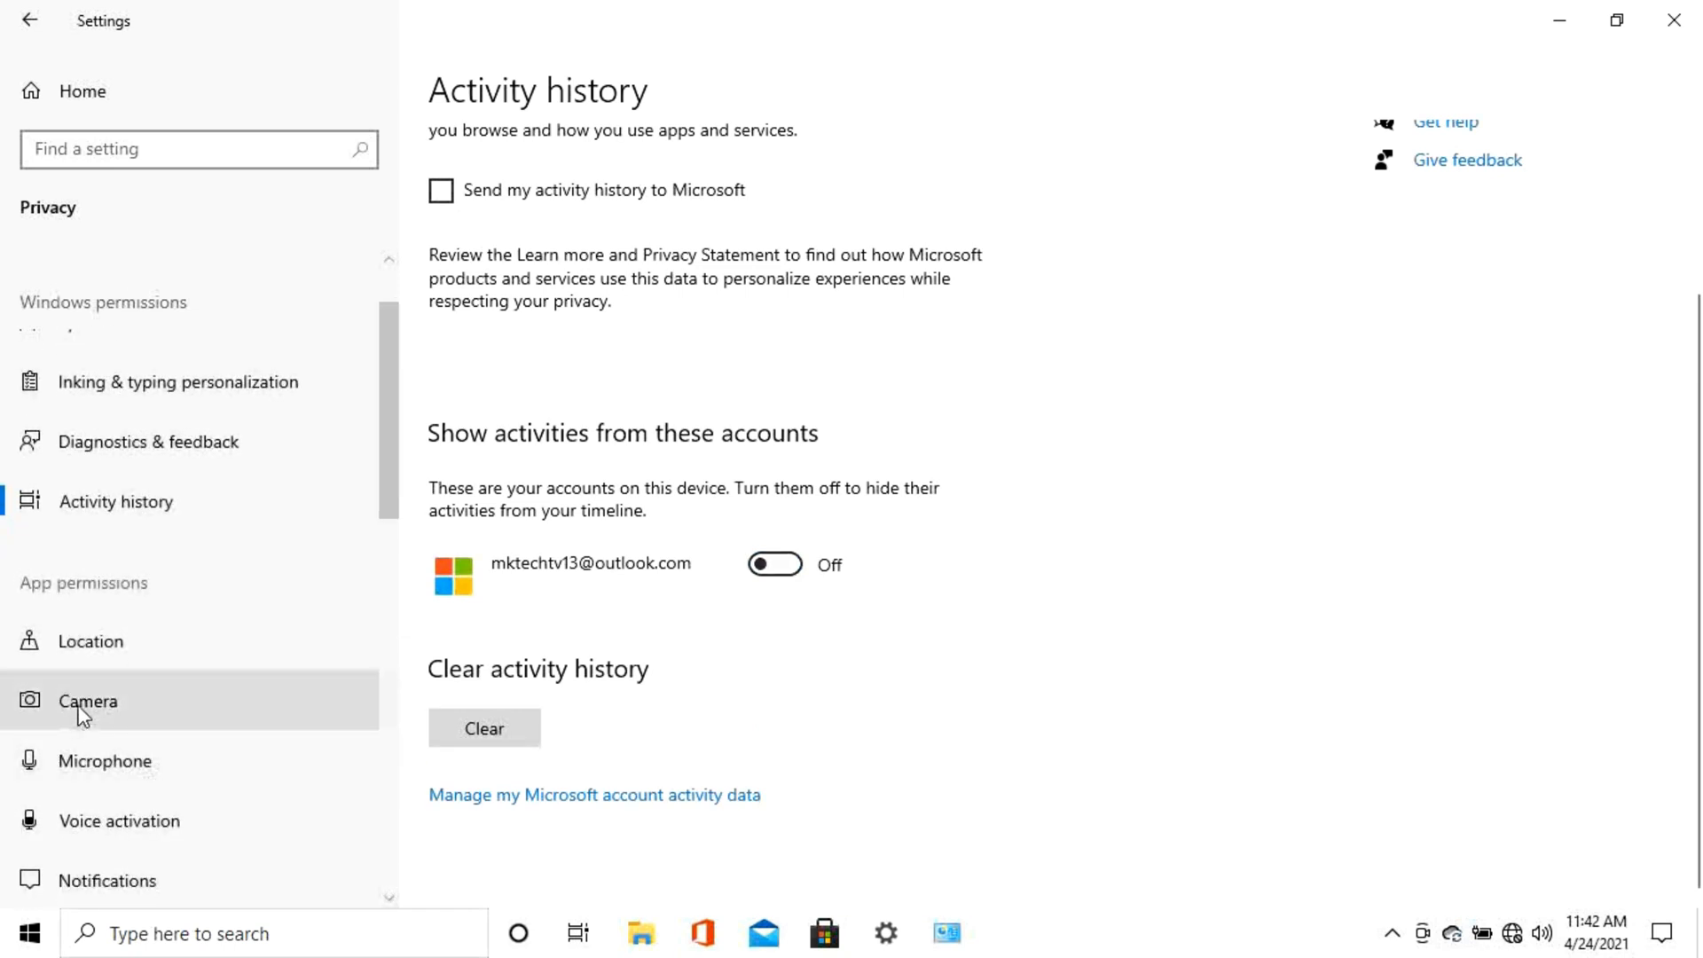
left_click(91, 654)
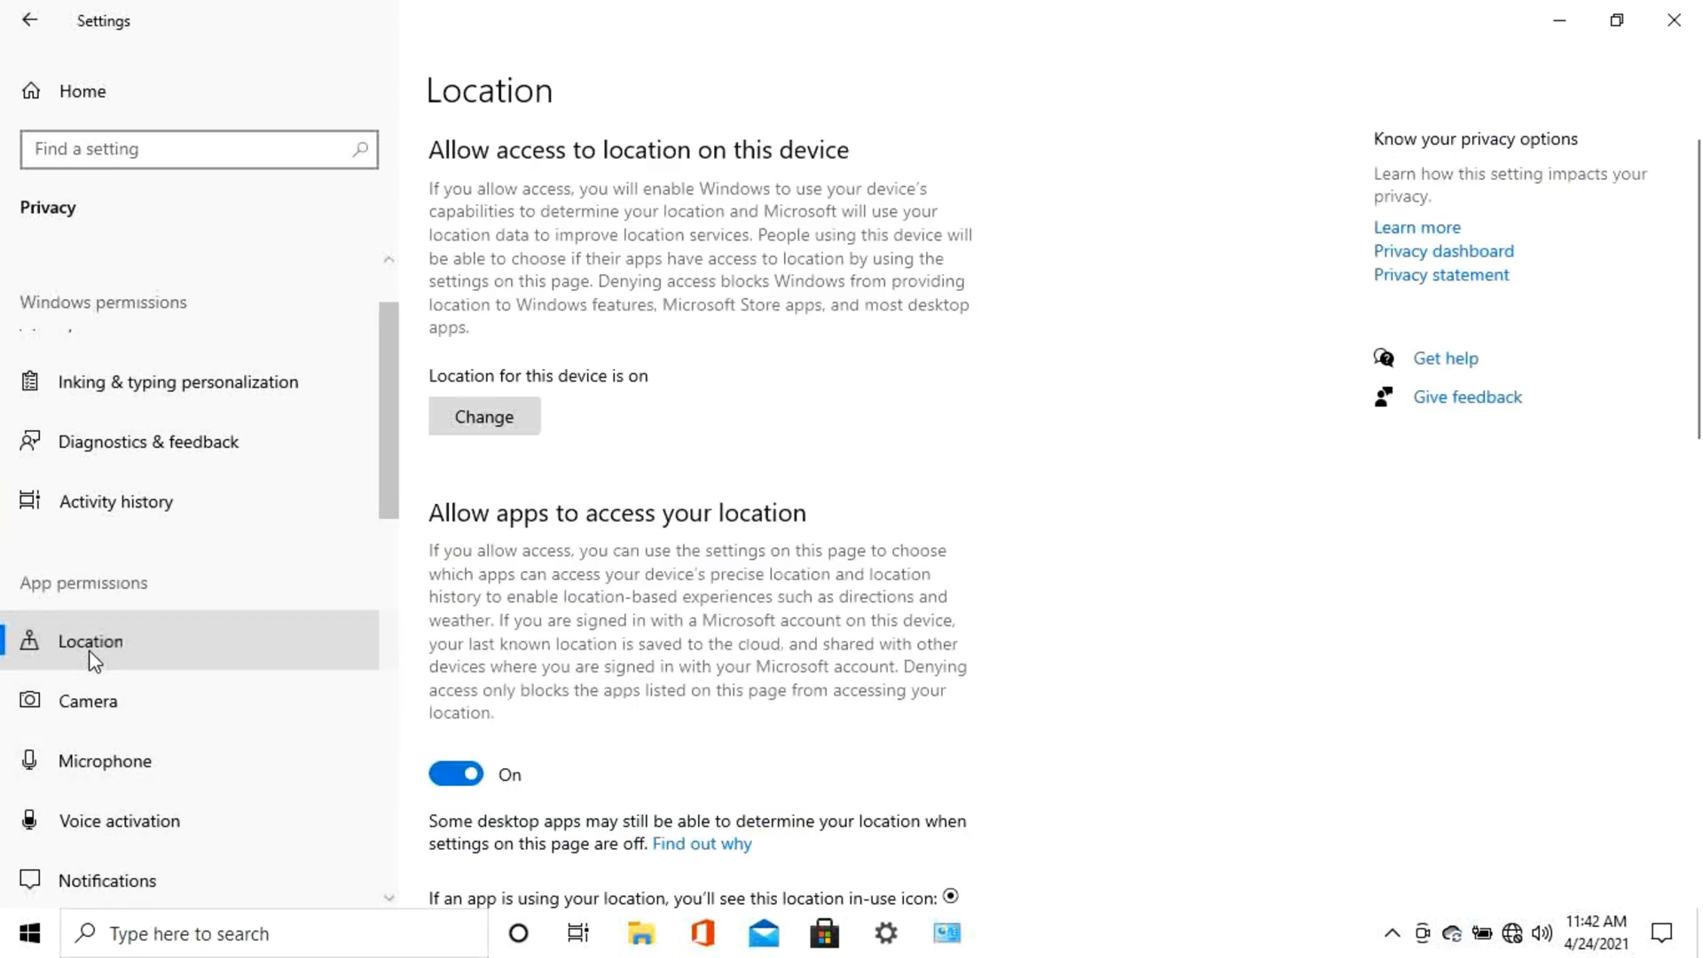
left_click(463, 423)
left_click(356, 335)
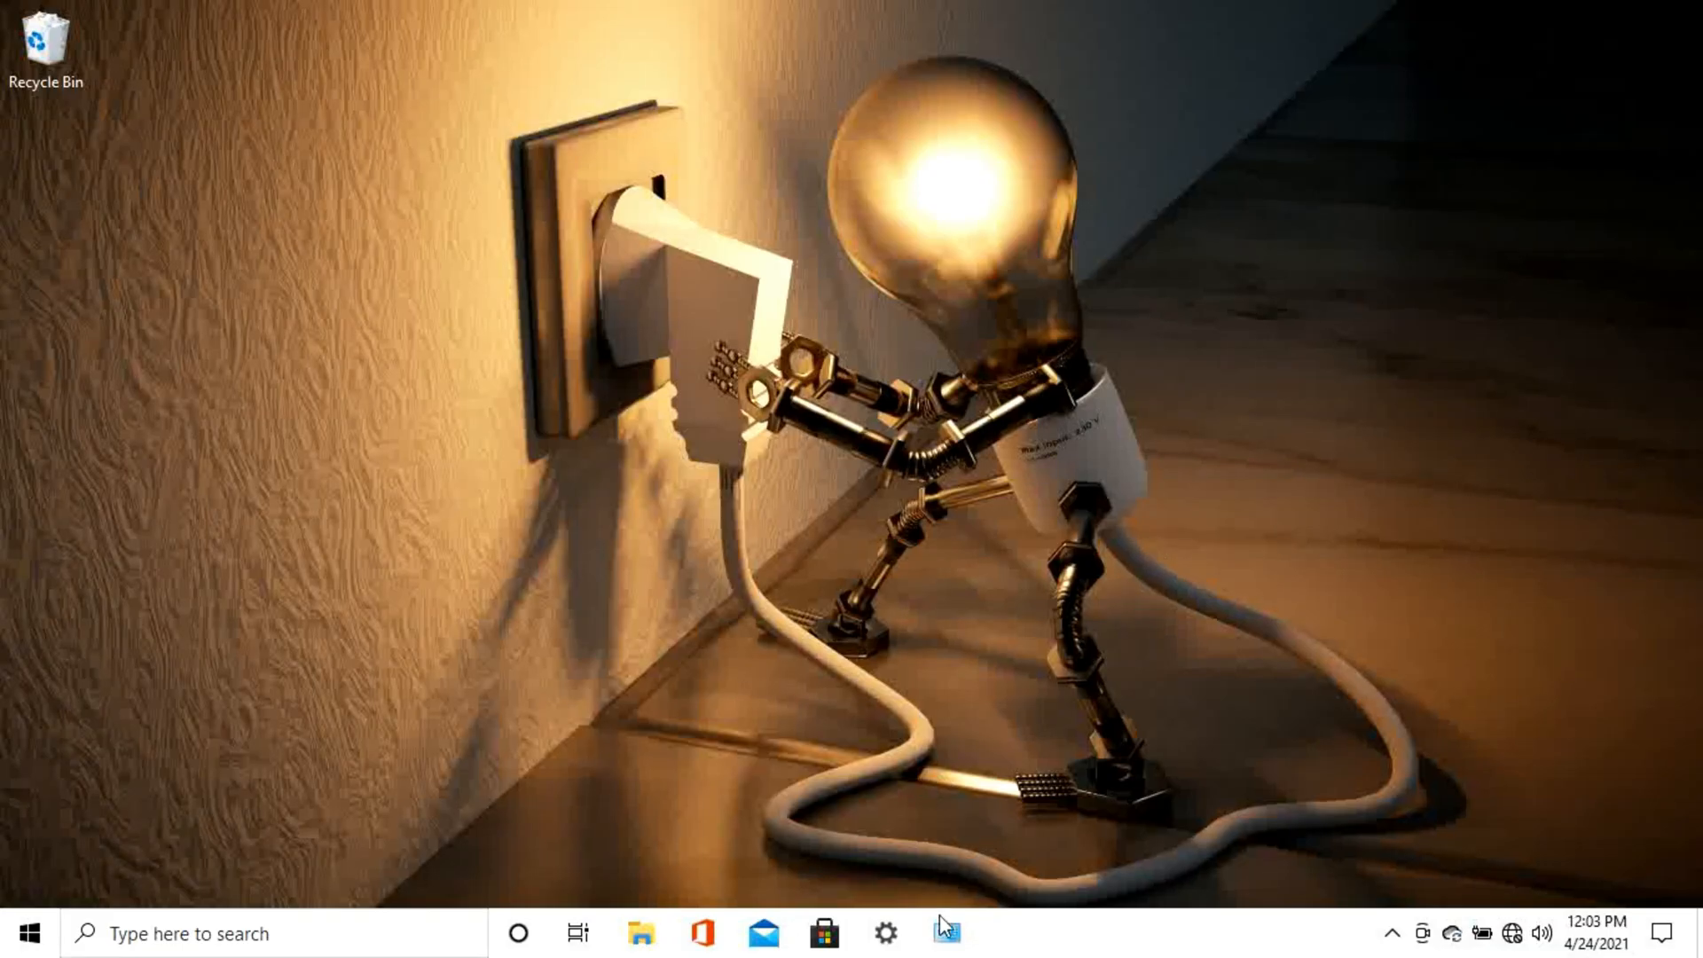
Stop all apps from running in the background in the Background apps privacy settings, and close Settings
left_click(902, 930)
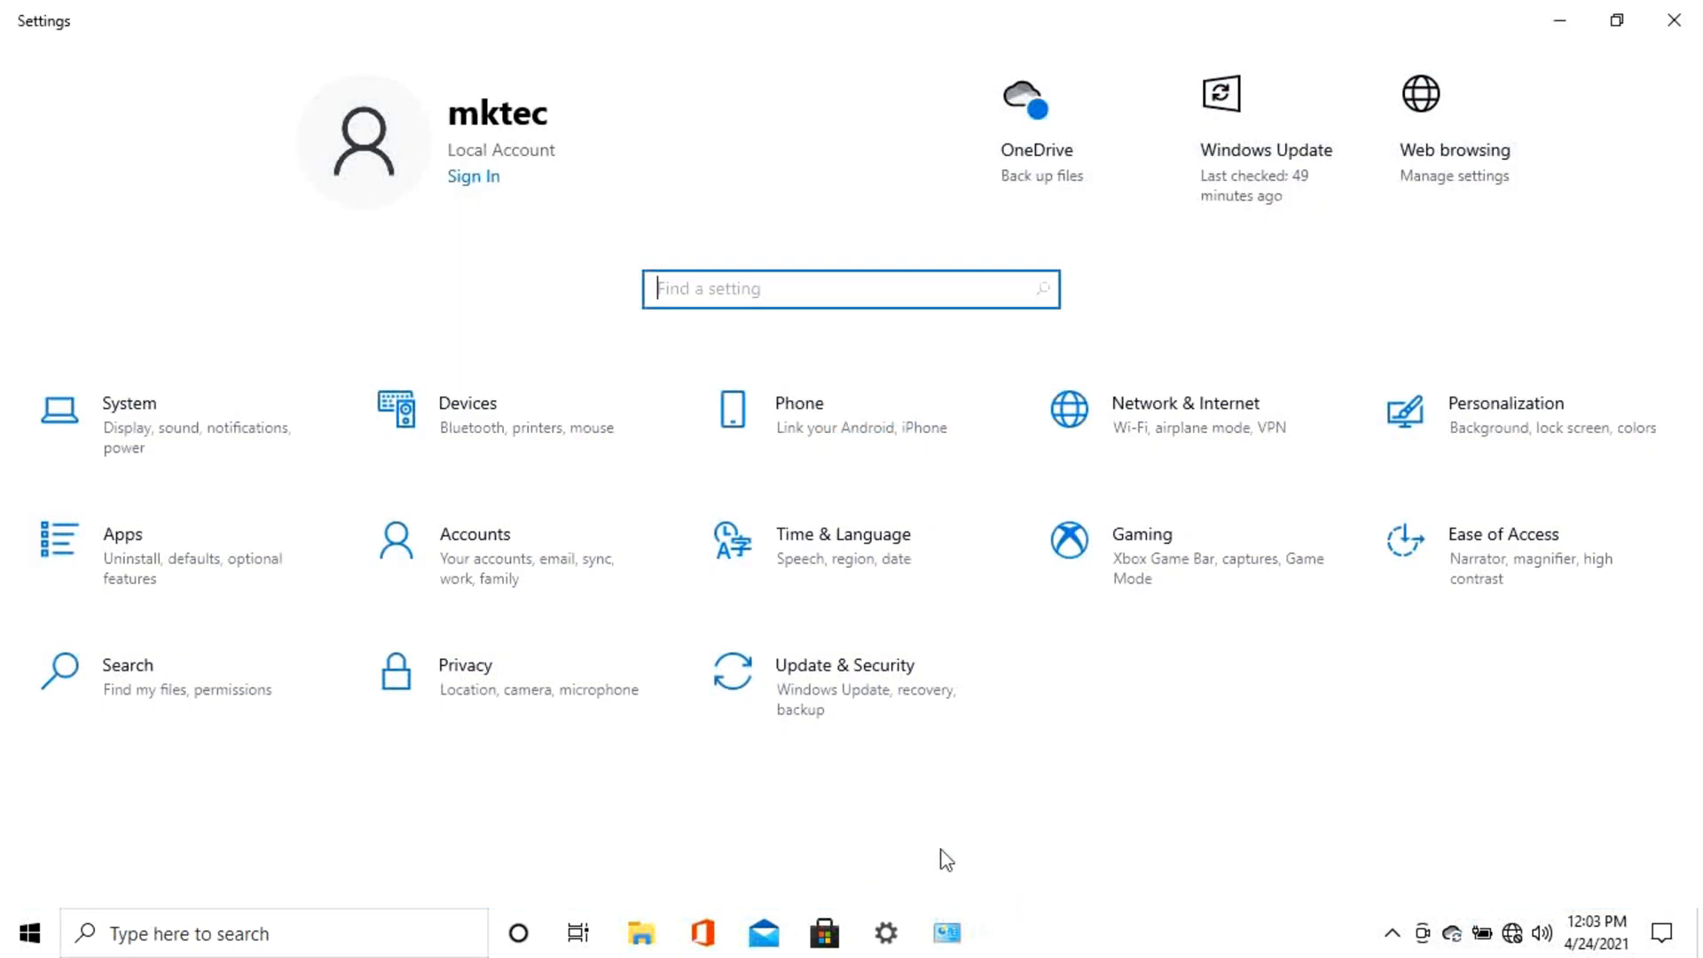
left_click(497, 688)
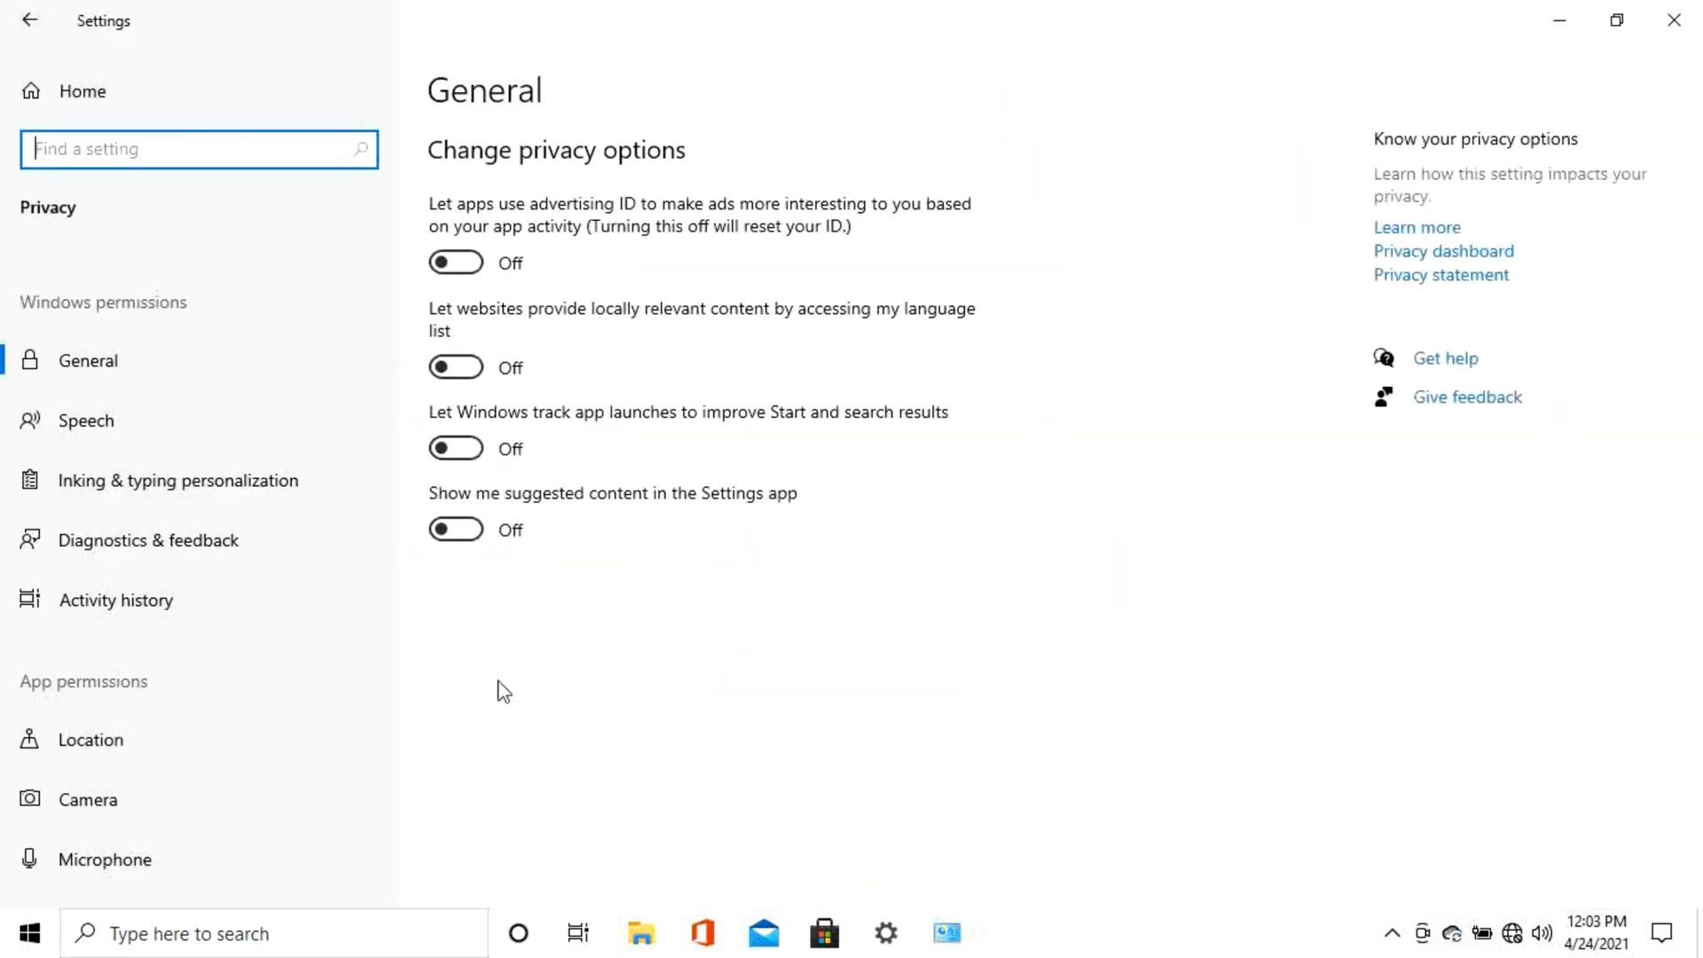
scroll(330, 631, "down", 9)
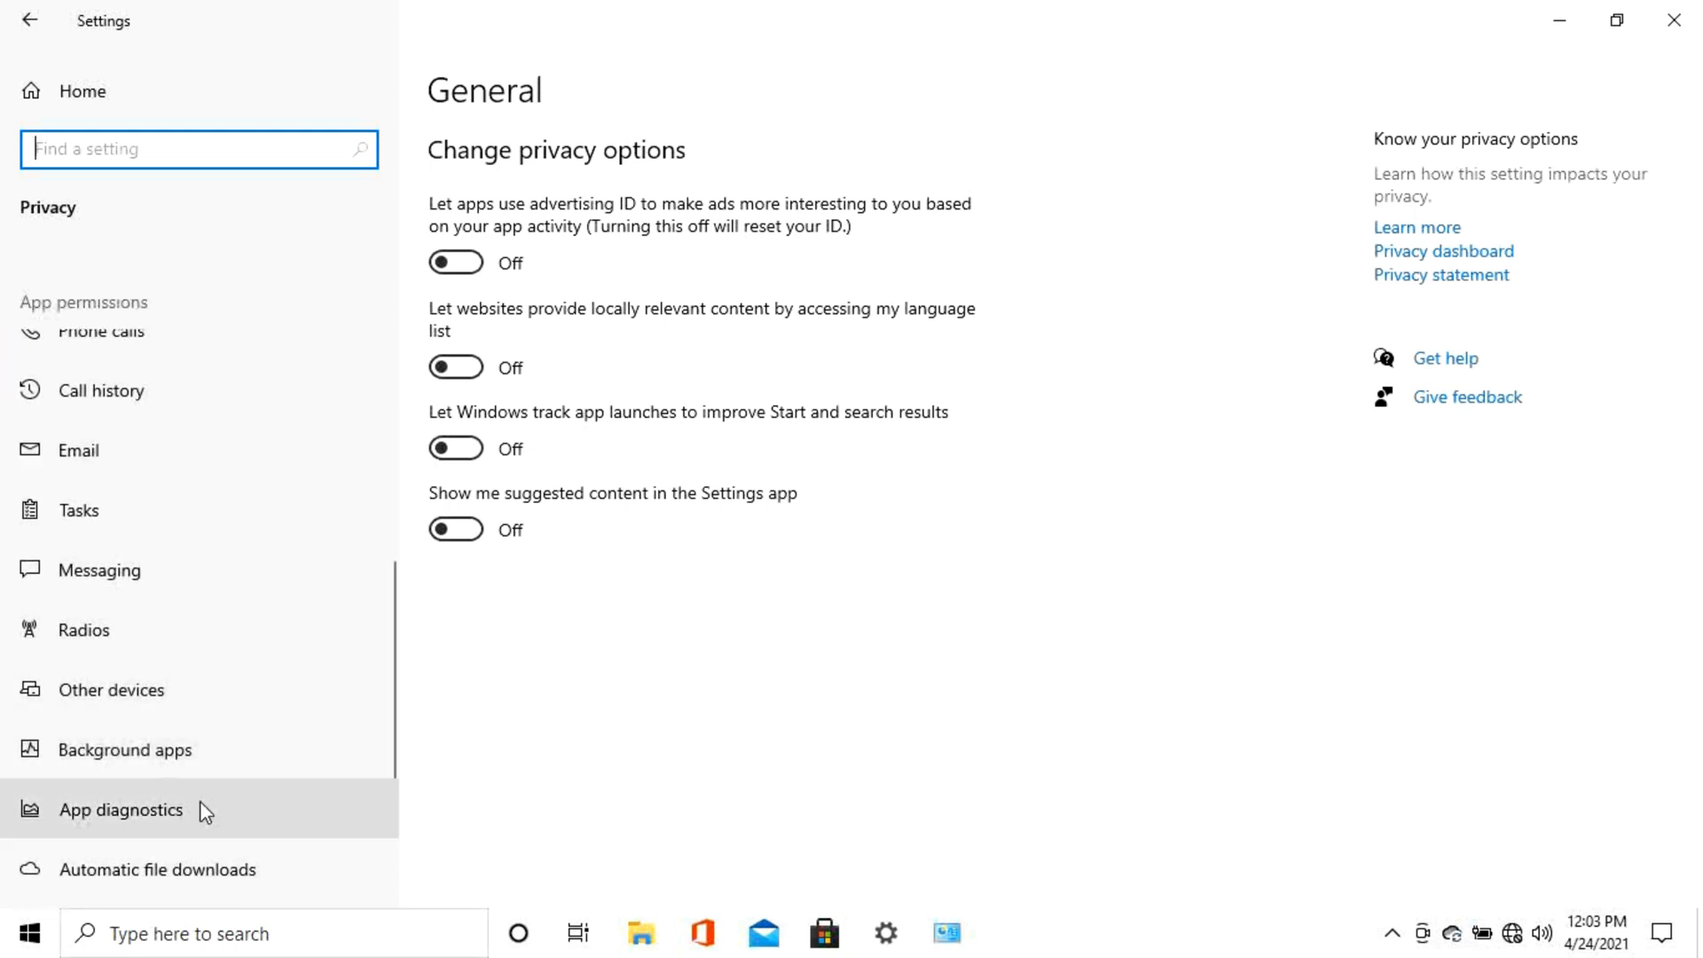
left_click(158, 747)
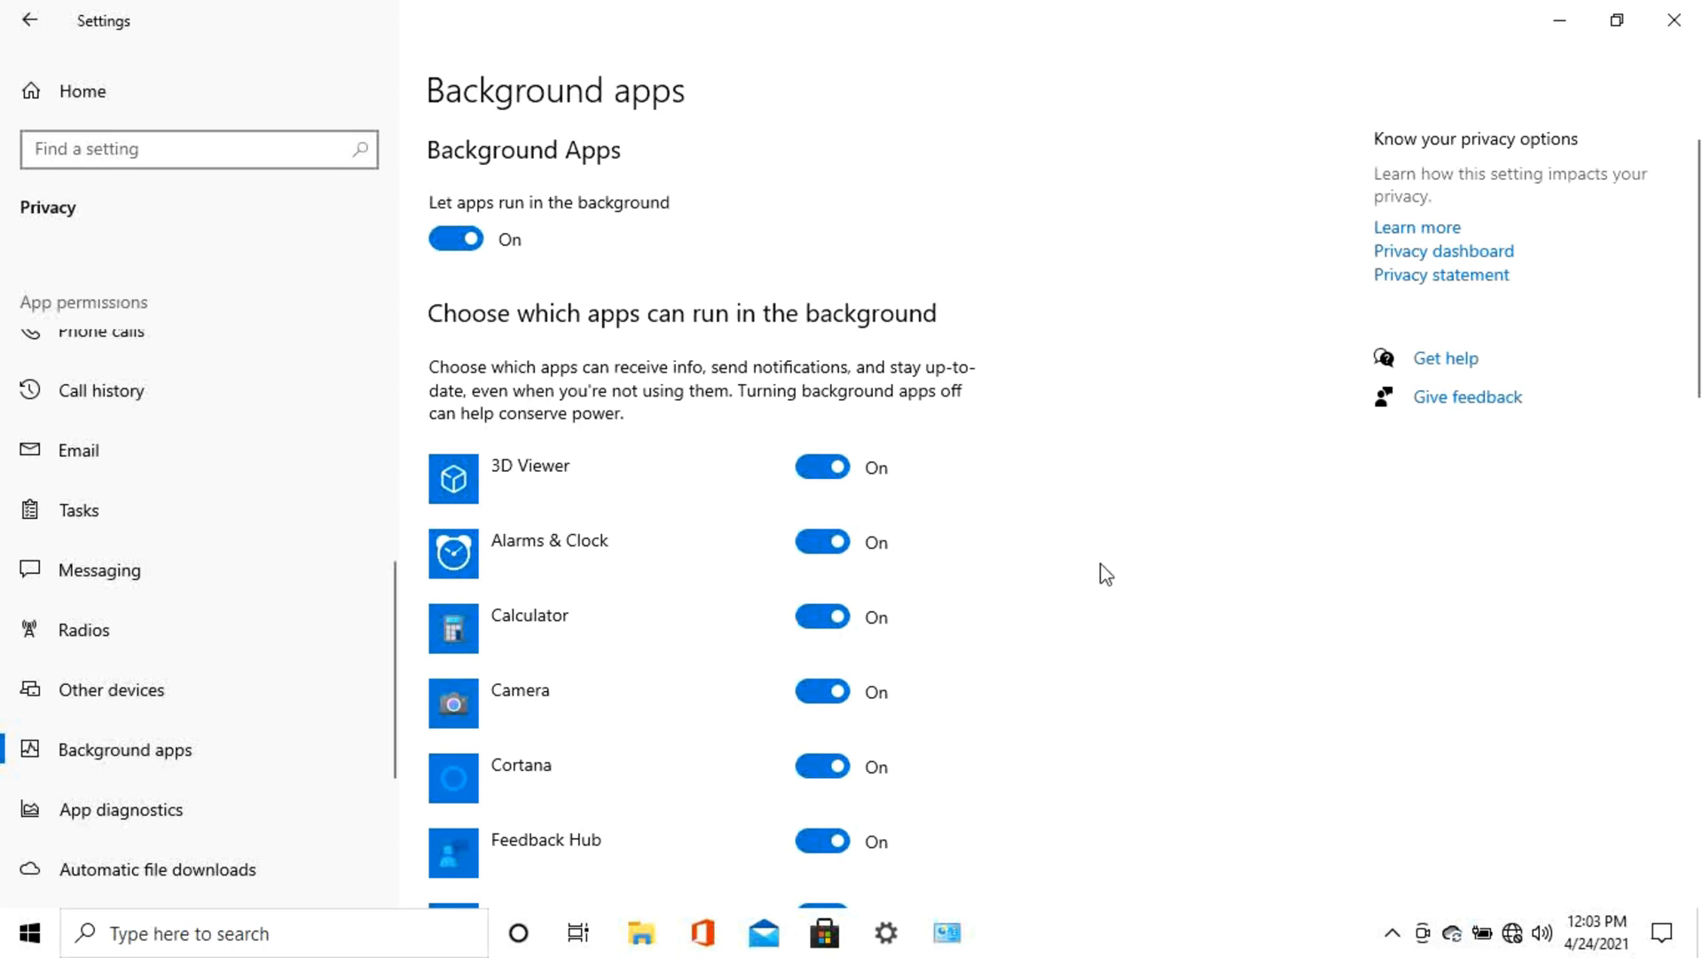
scroll(1104, 574, "down", 5)
scroll(1104, 574, "up", 5)
scroll(621, 550, "down", 8)
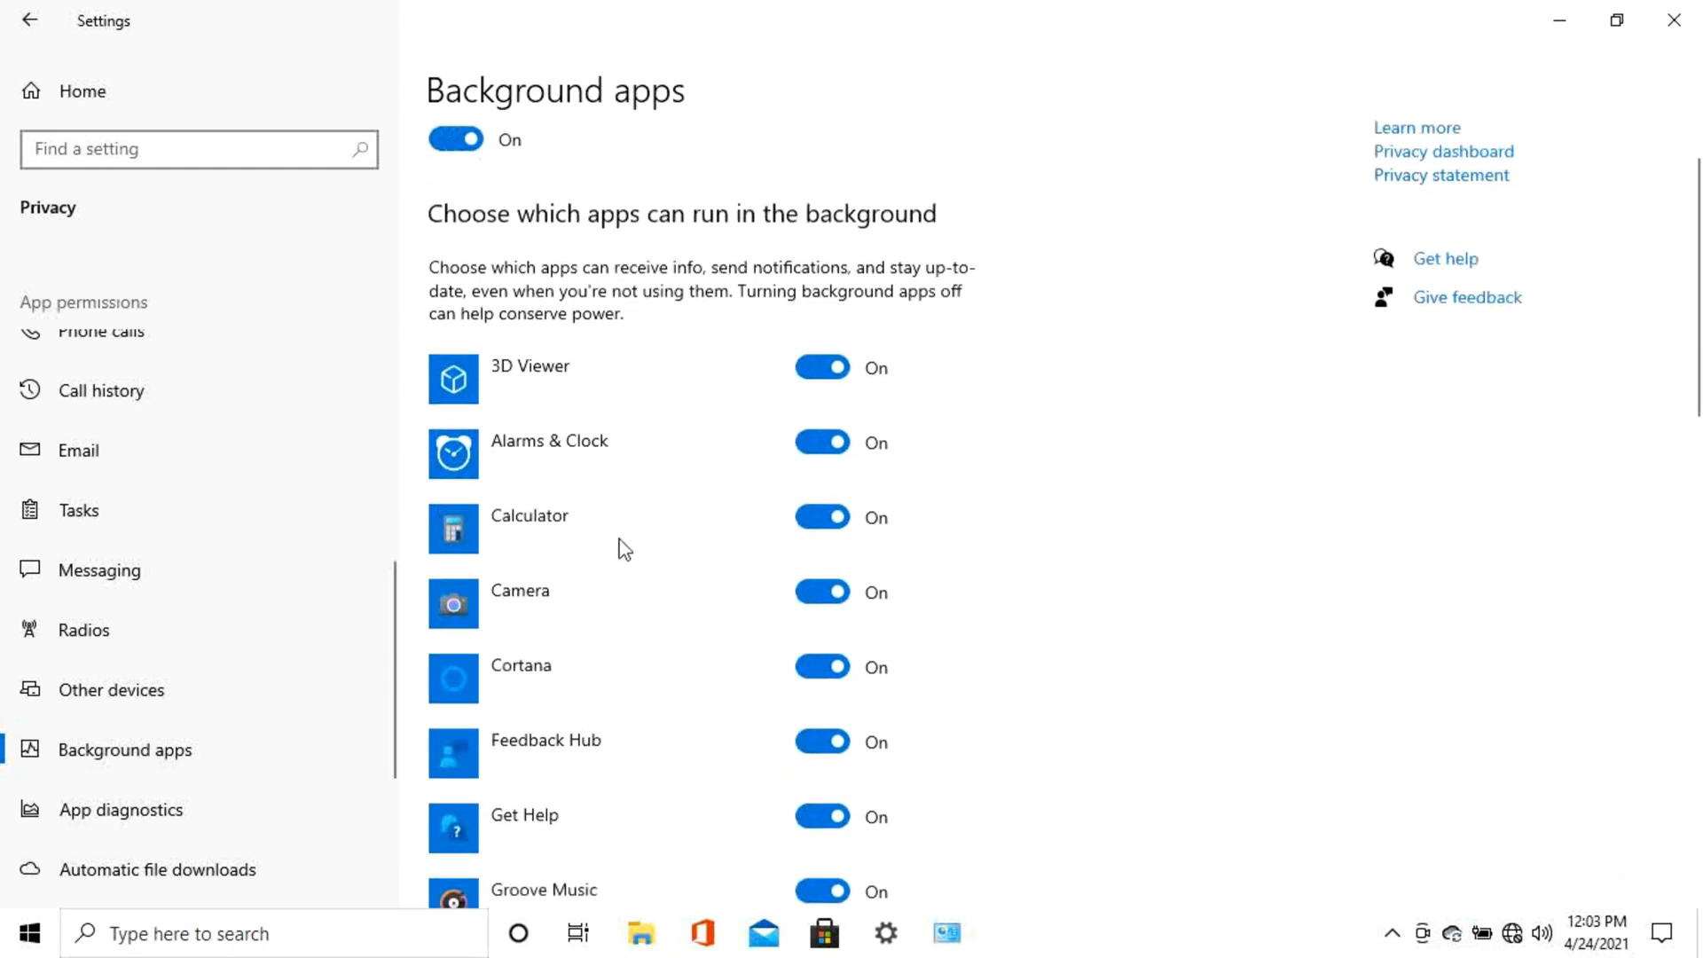
scroll(619, 543, "up", 10)
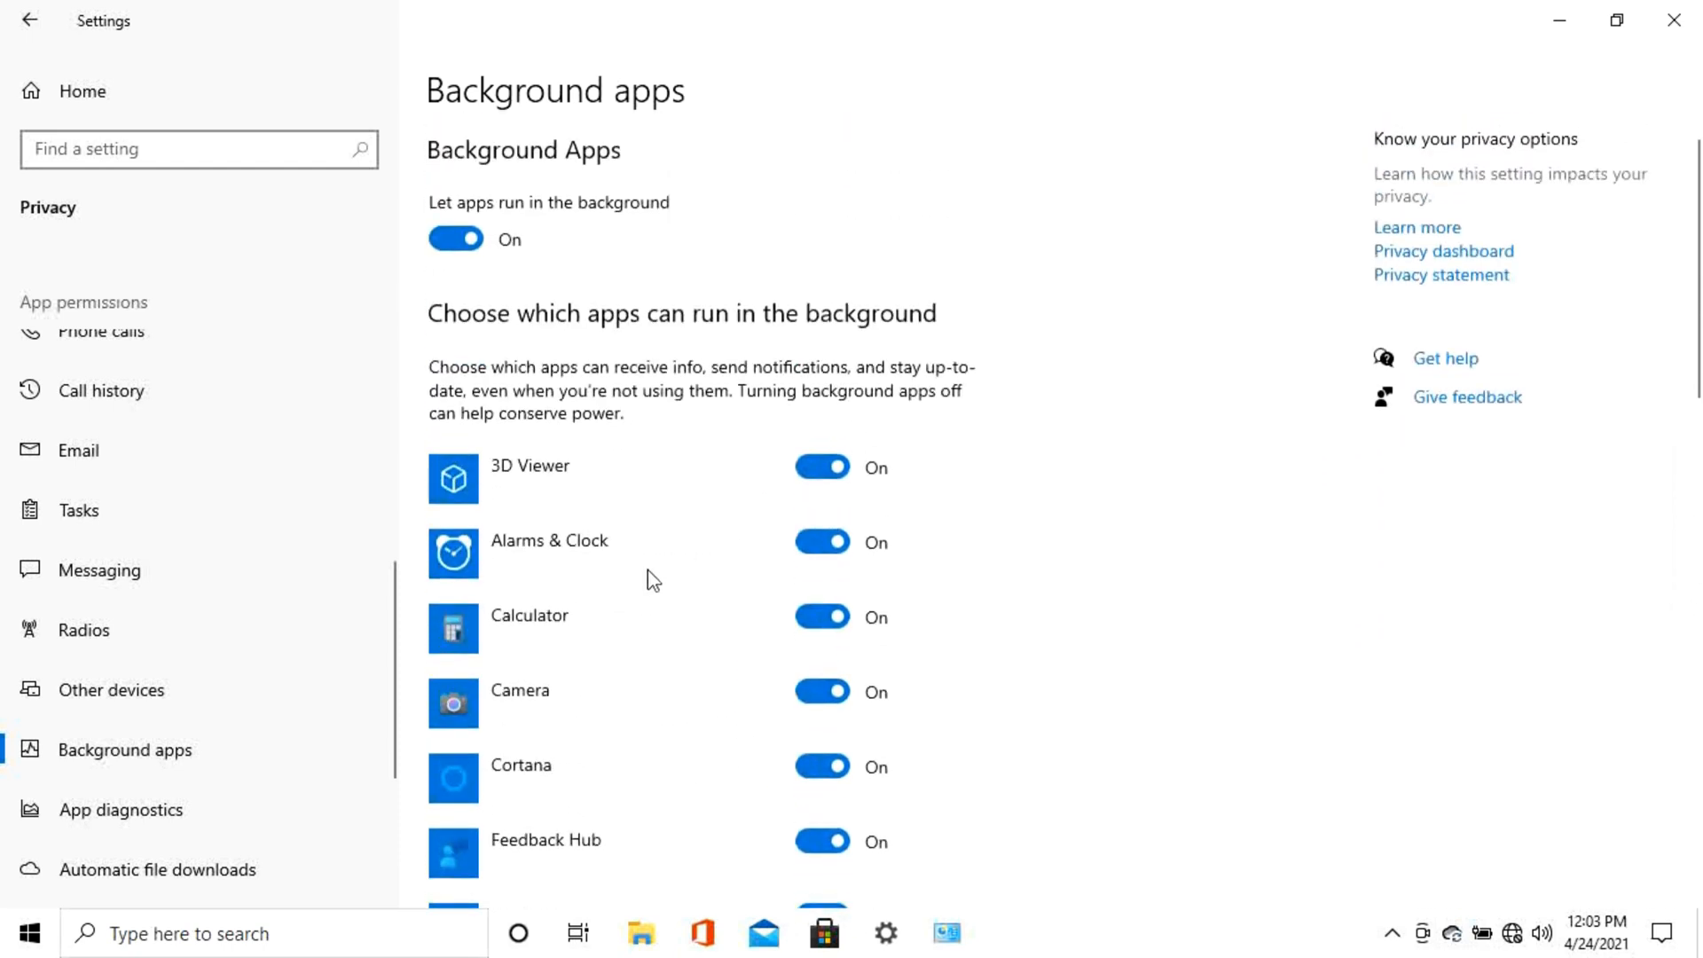
left_click(454, 241)
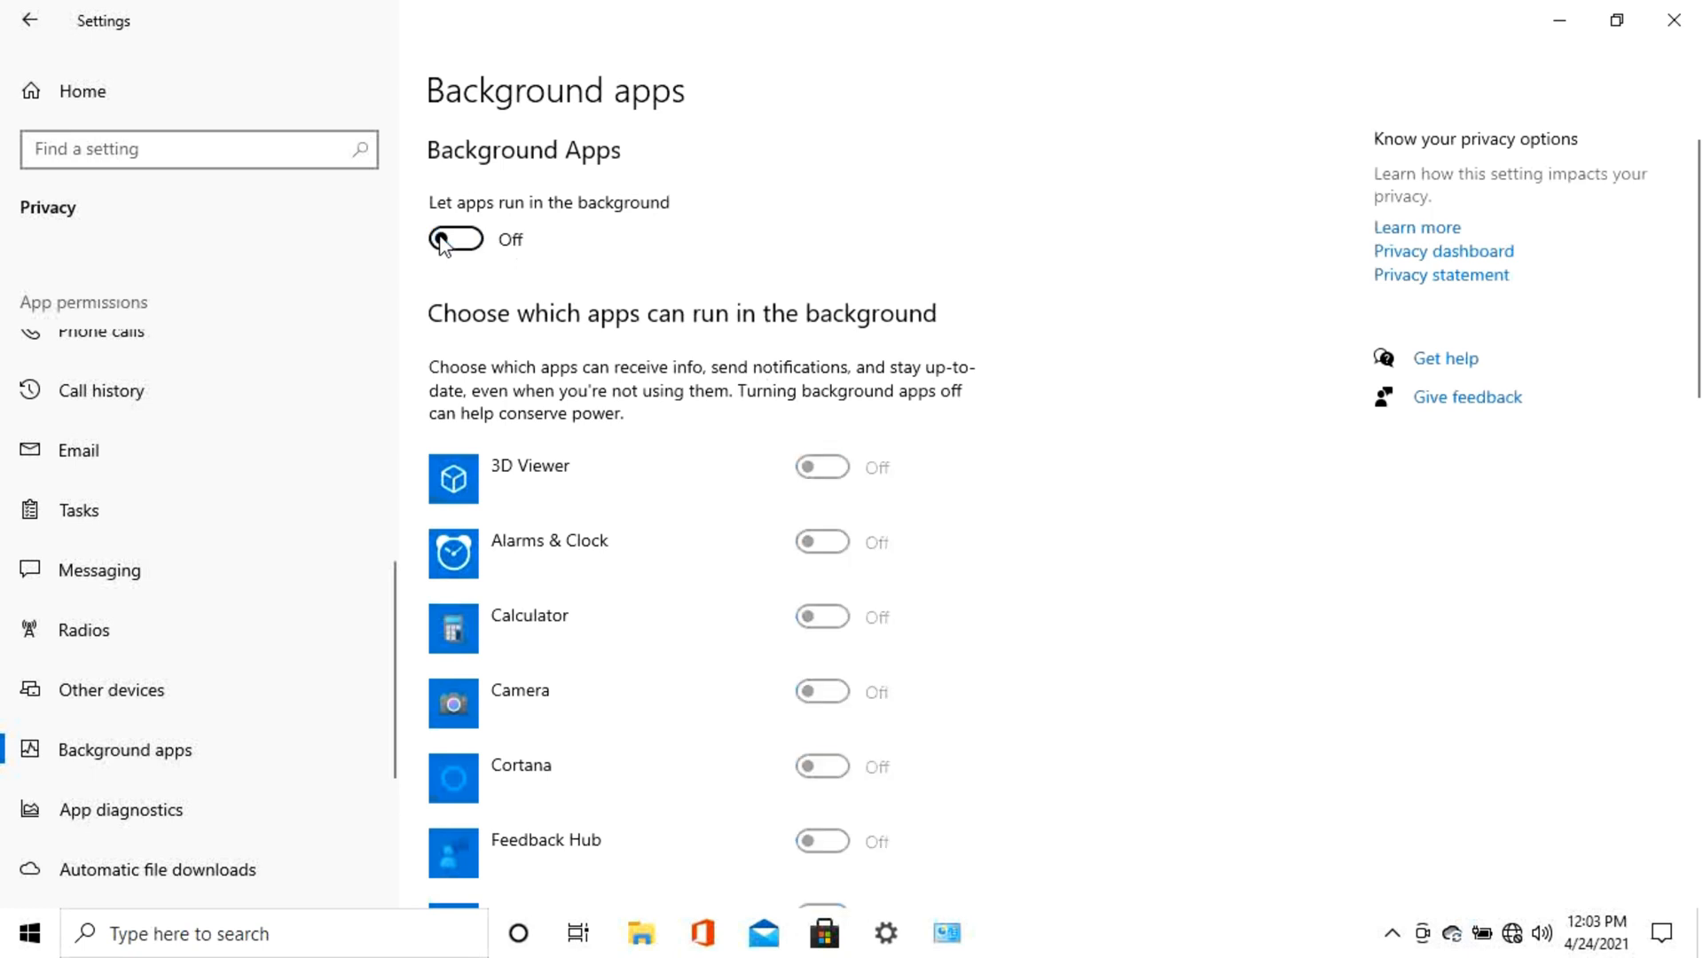
left_click(1674, 21)
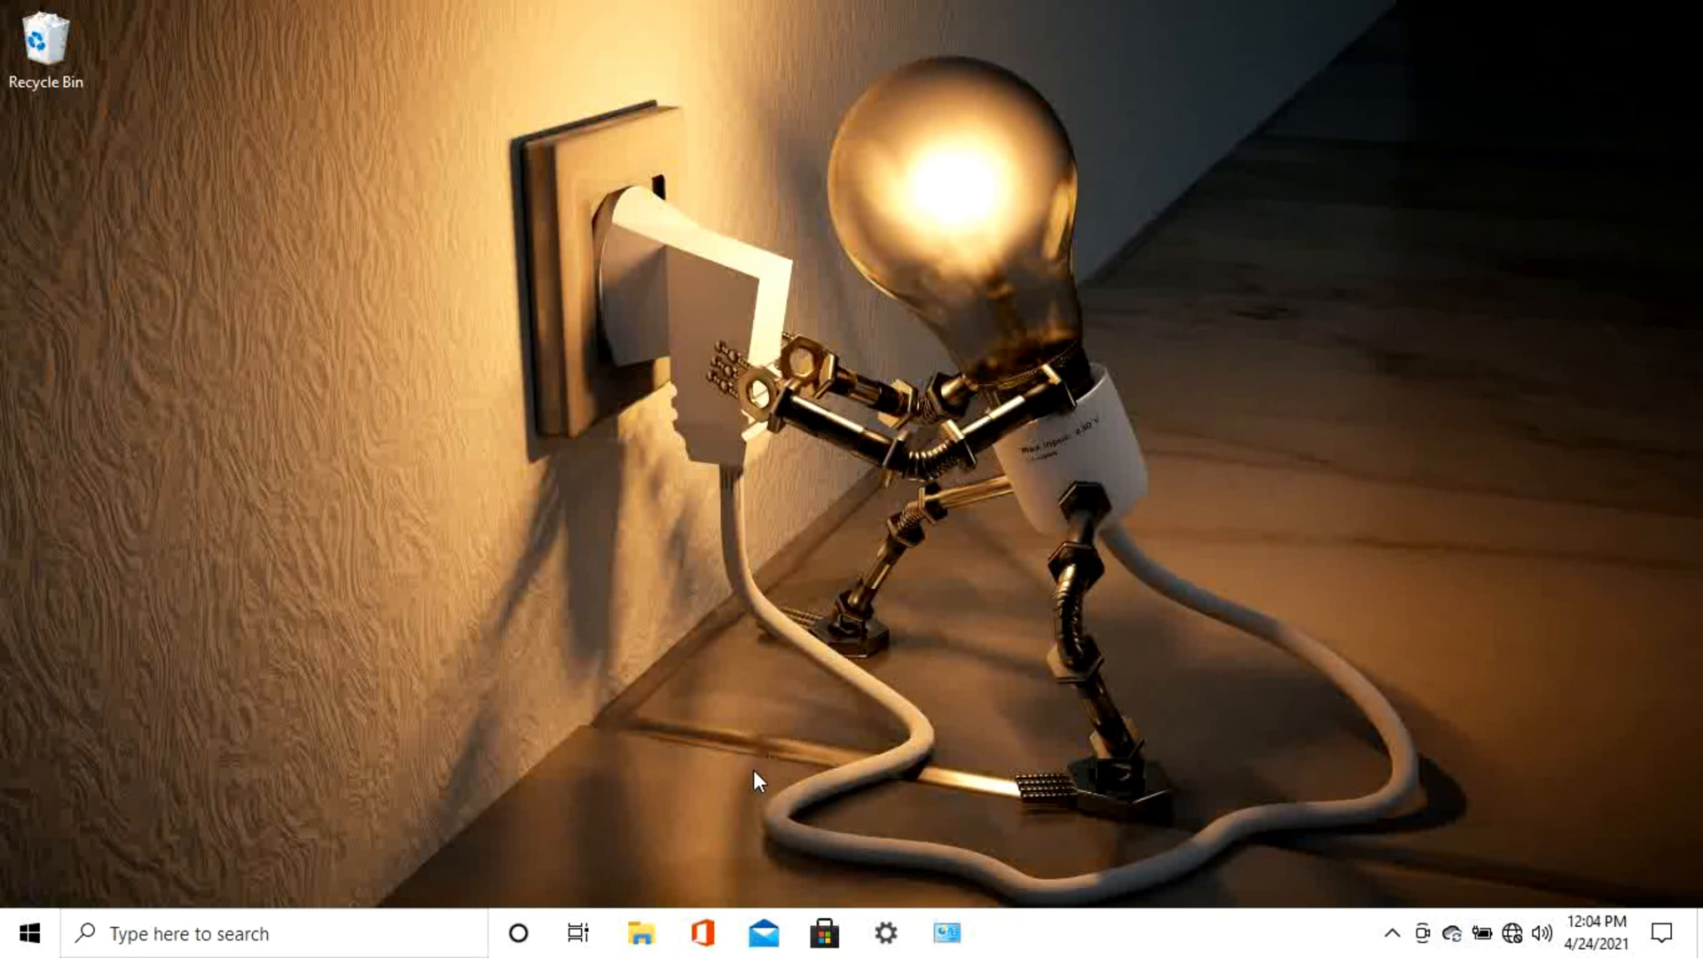
From File Explorer, create shortcuts to Pictures, Downloads, Videos, Music, Documents and This PC in one column along the desktop's right edge
left_click(642, 933)
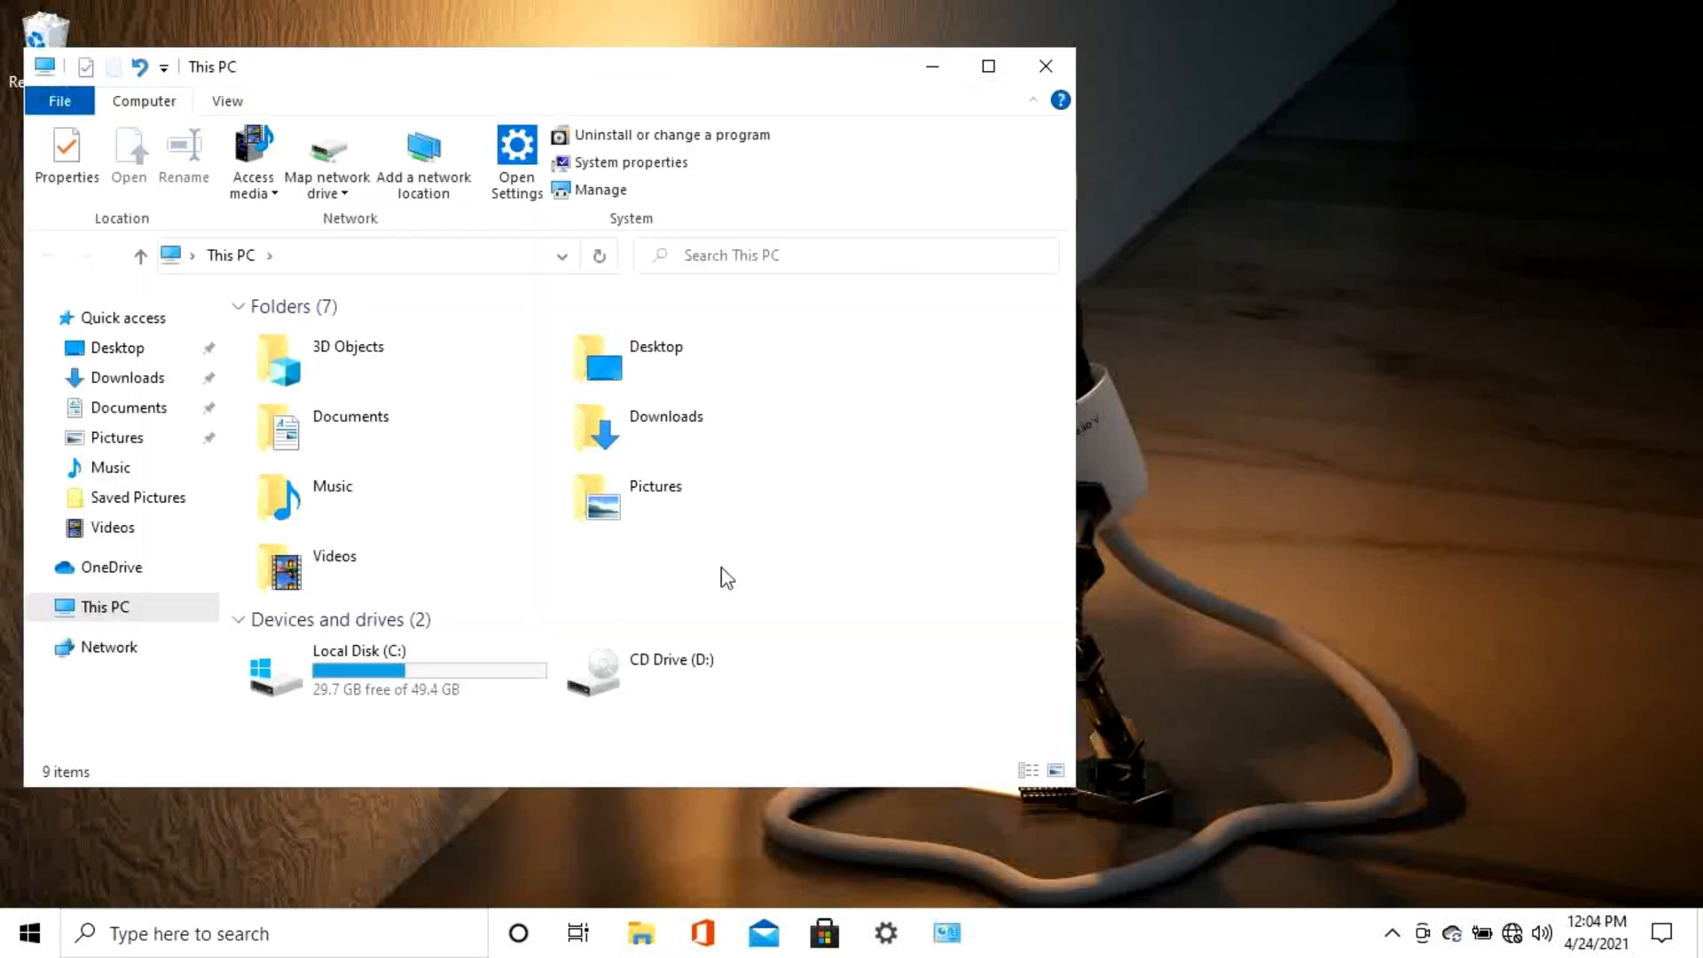
left_click_drag(641, 511, 1649, 399)
left_click_drag(657, 424, 1605, 505)
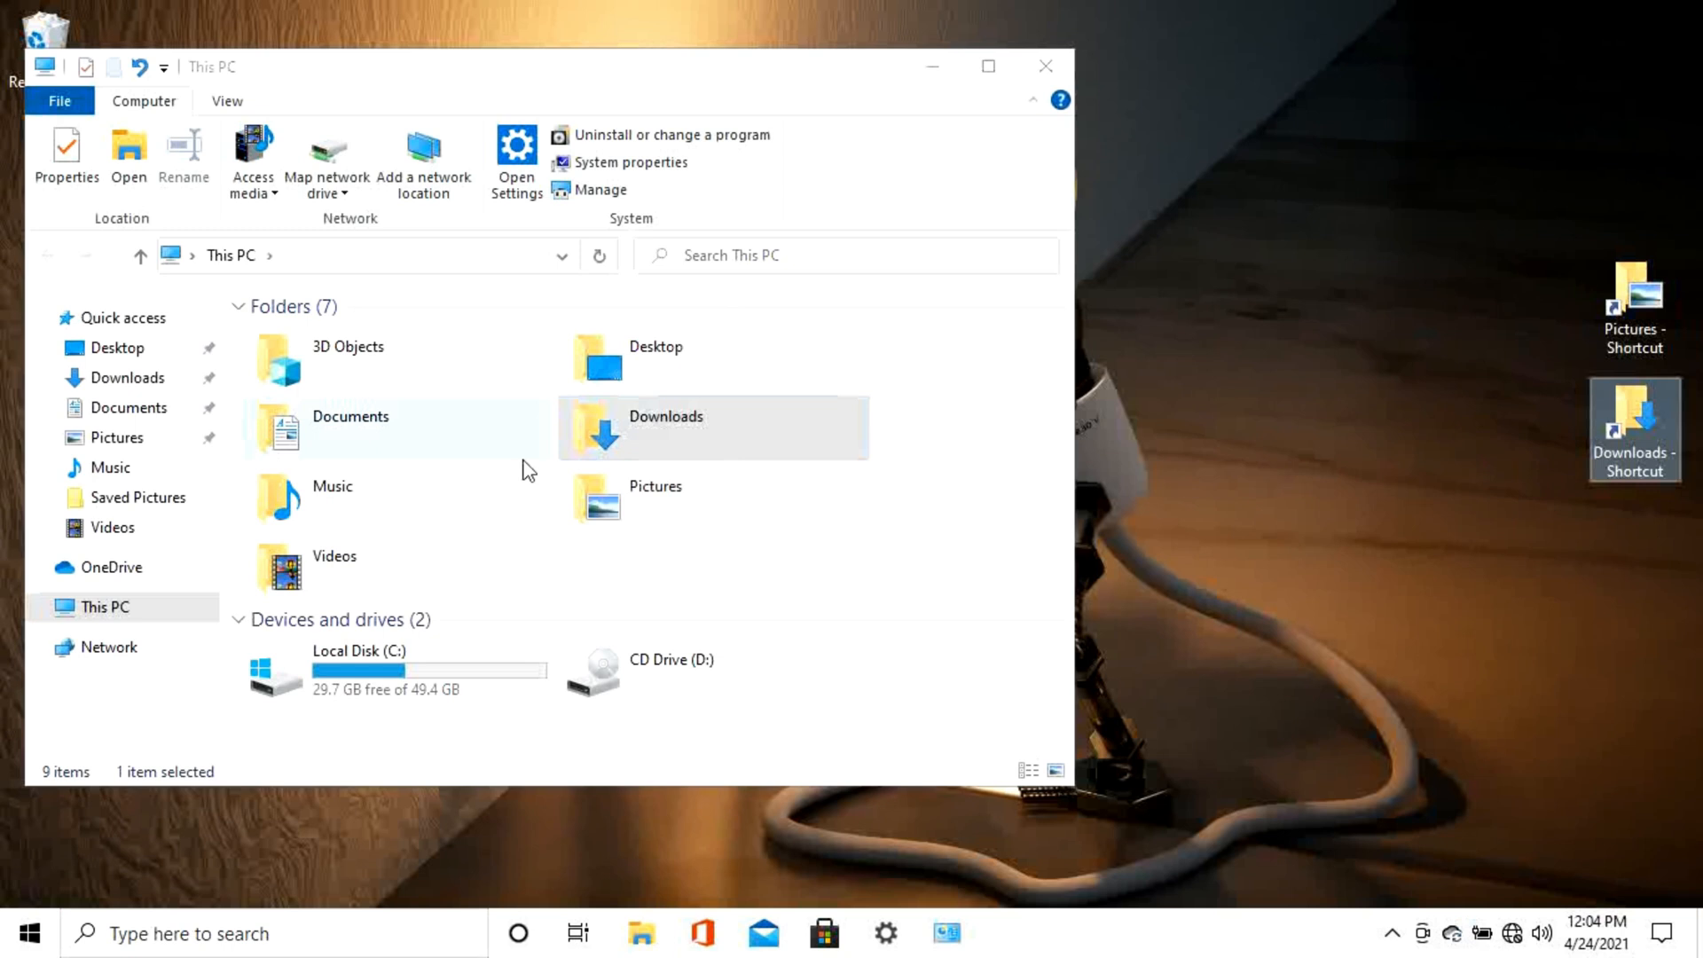
left_click_drag(335, 571, 1634, 660)
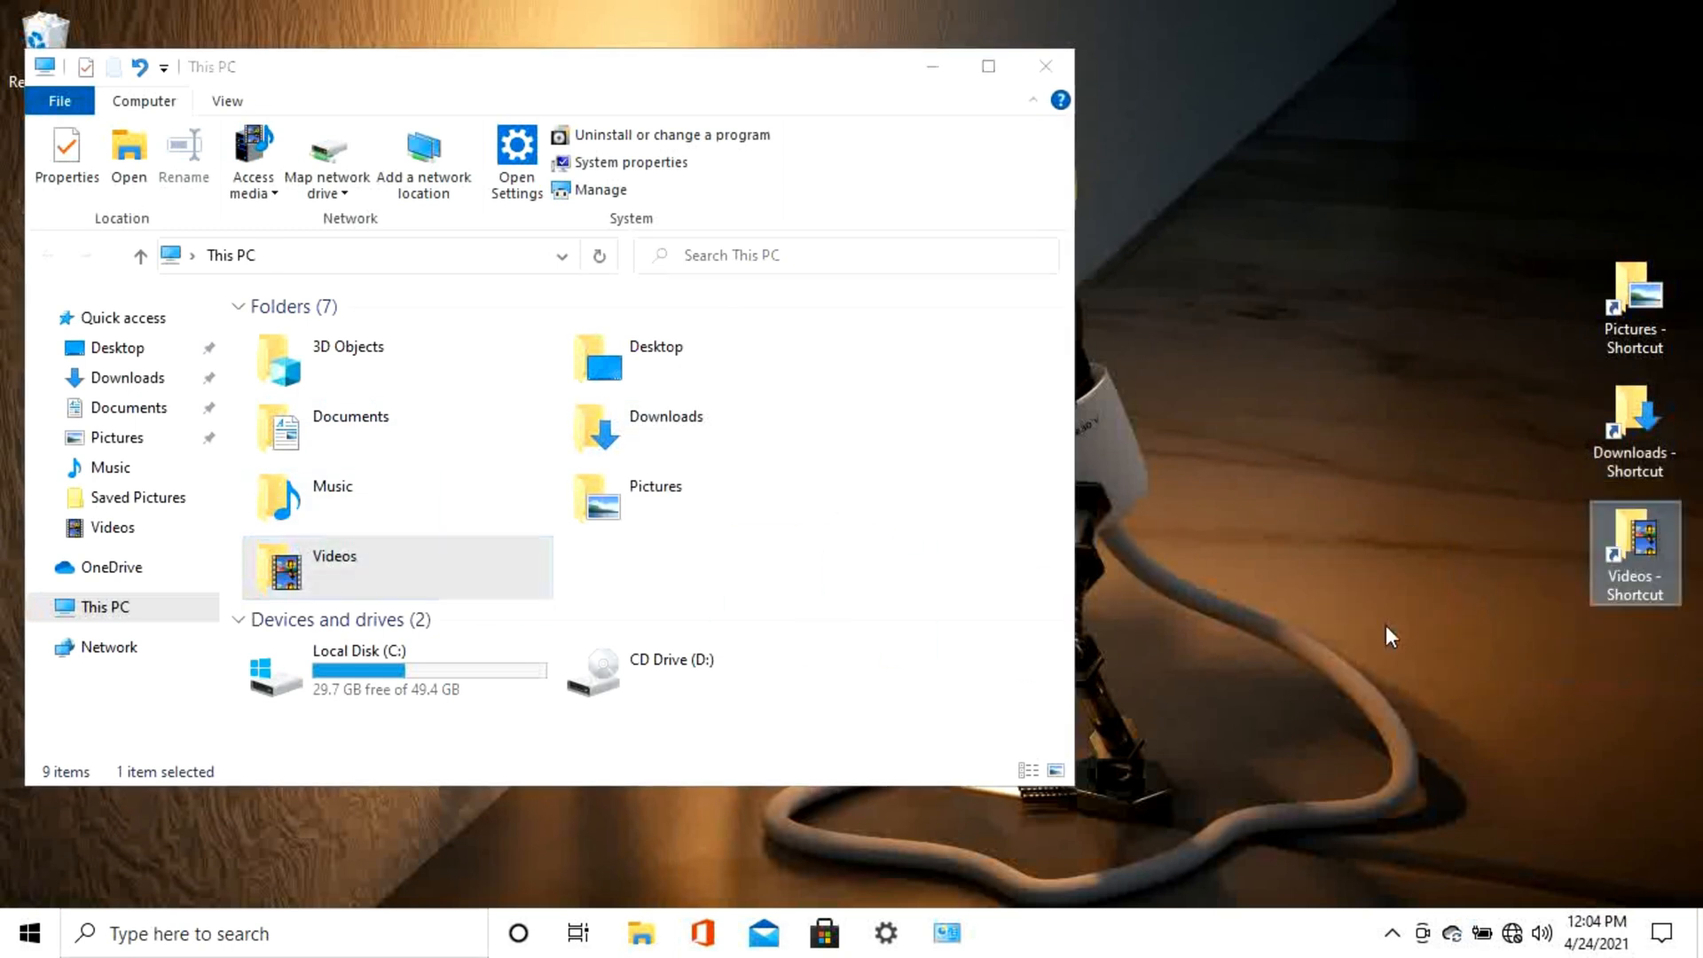
left_click_drag(316, 507, 1650, 713)
left_click_drag(392, 454, 1633, 212)
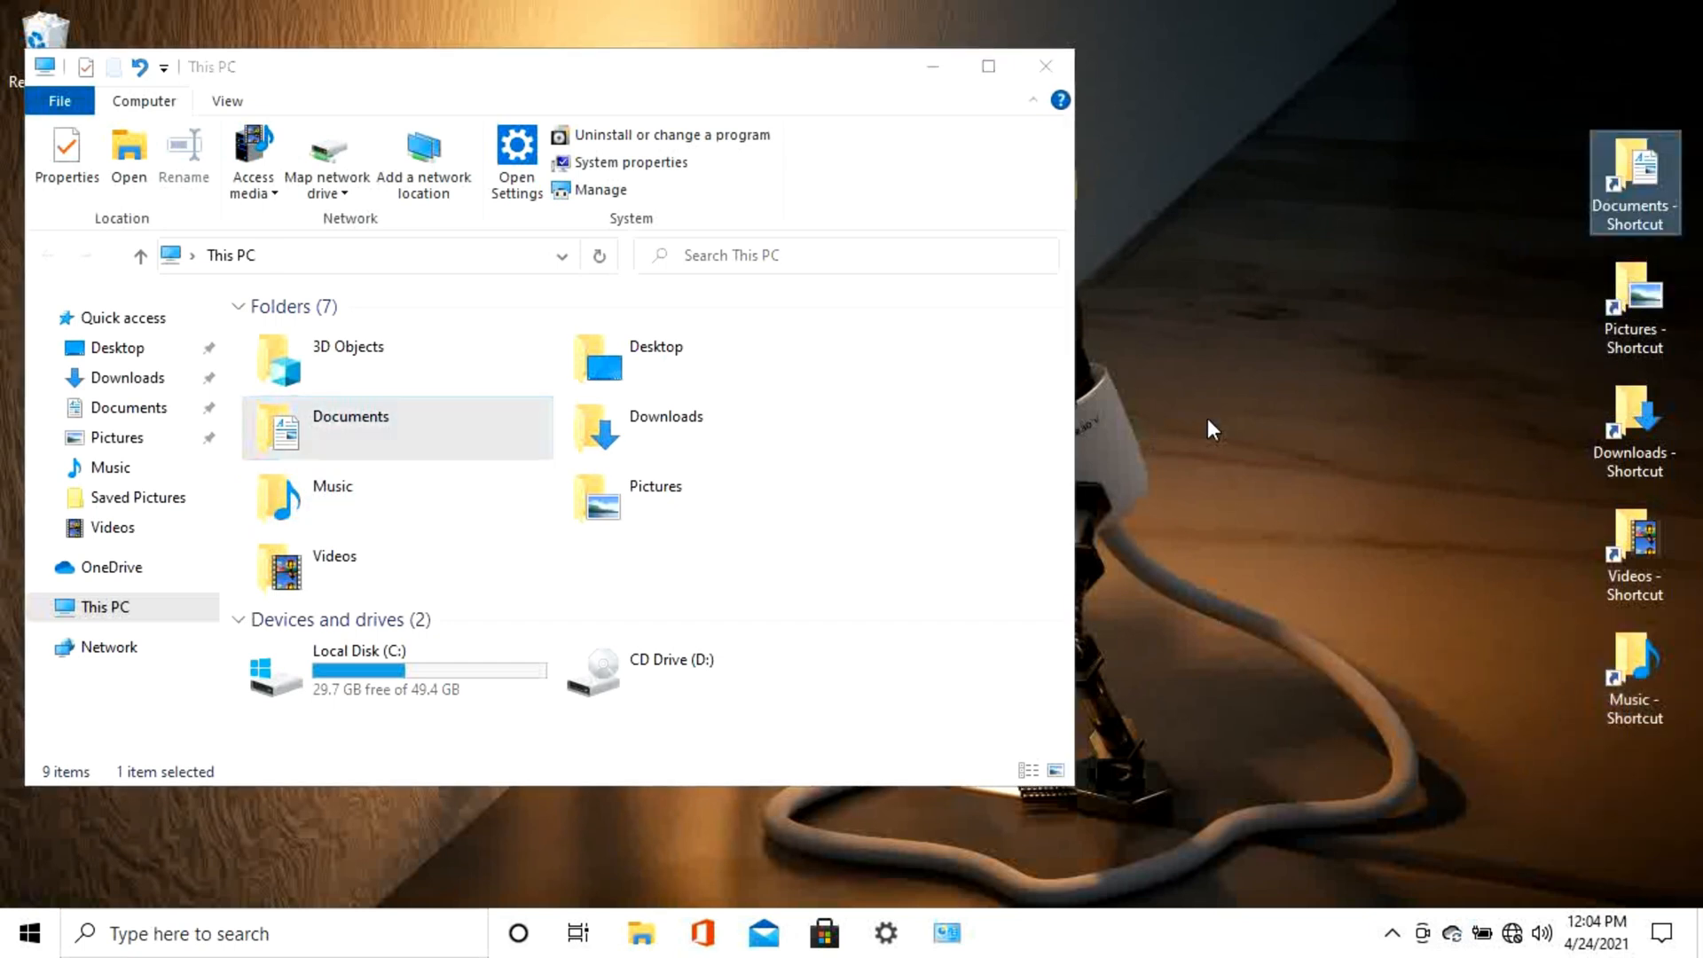
left_click_drag(68, 608, 1522, 170)
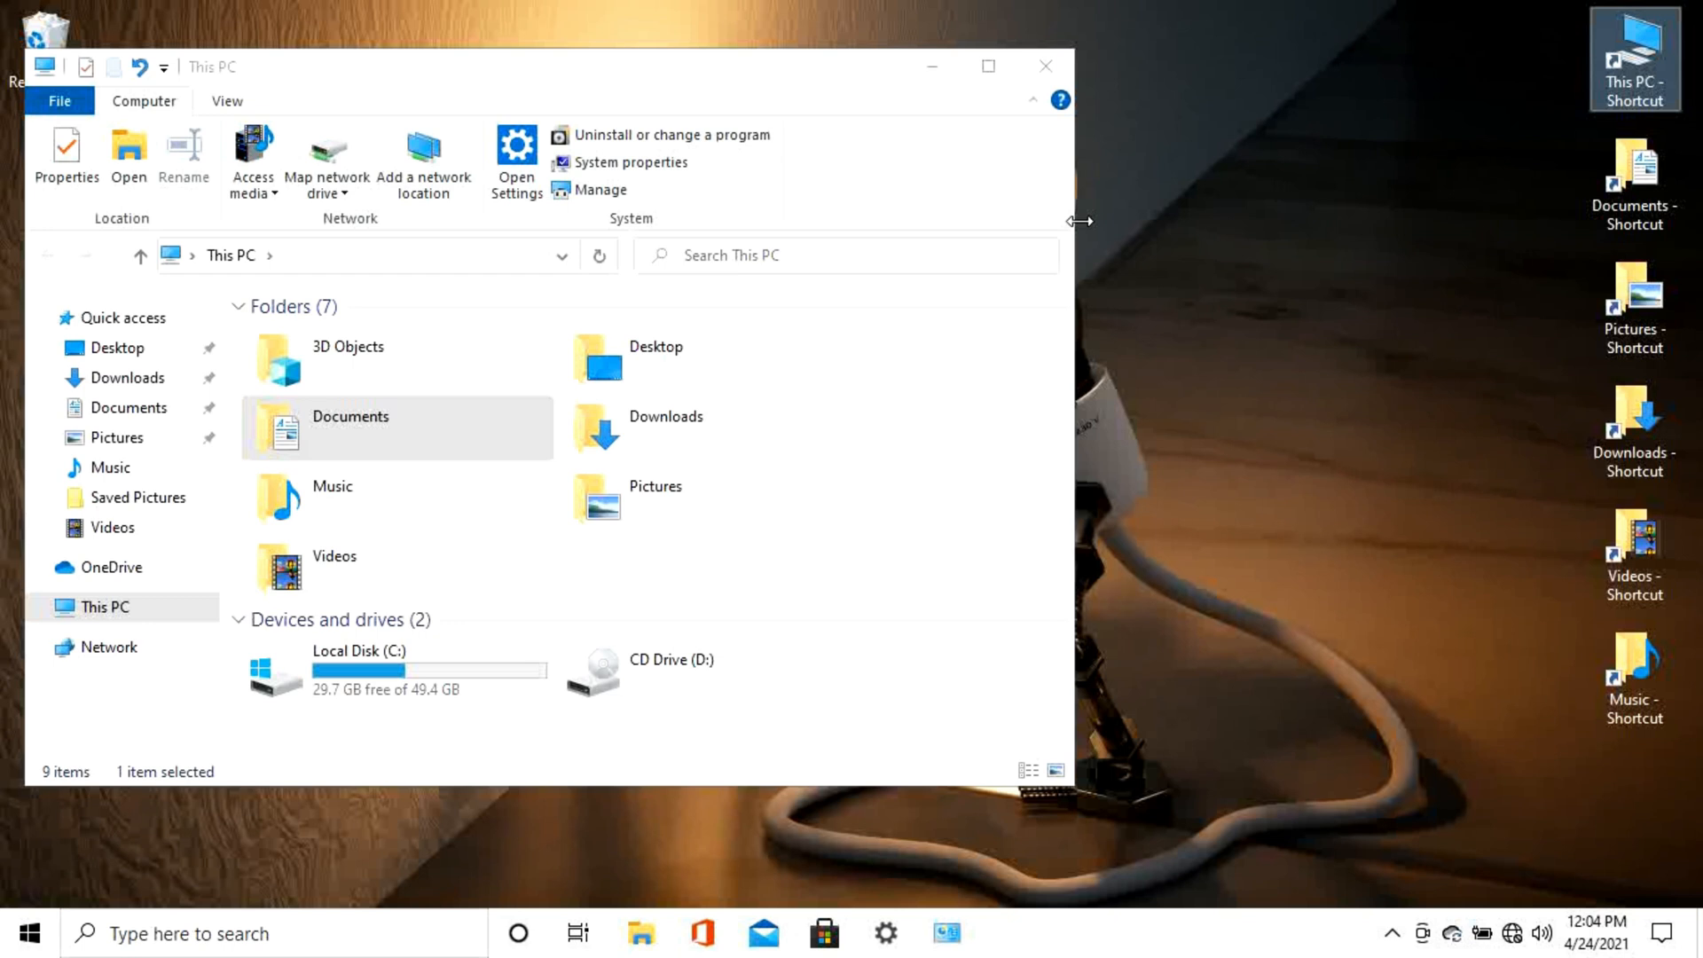
left_click(1068, 76)
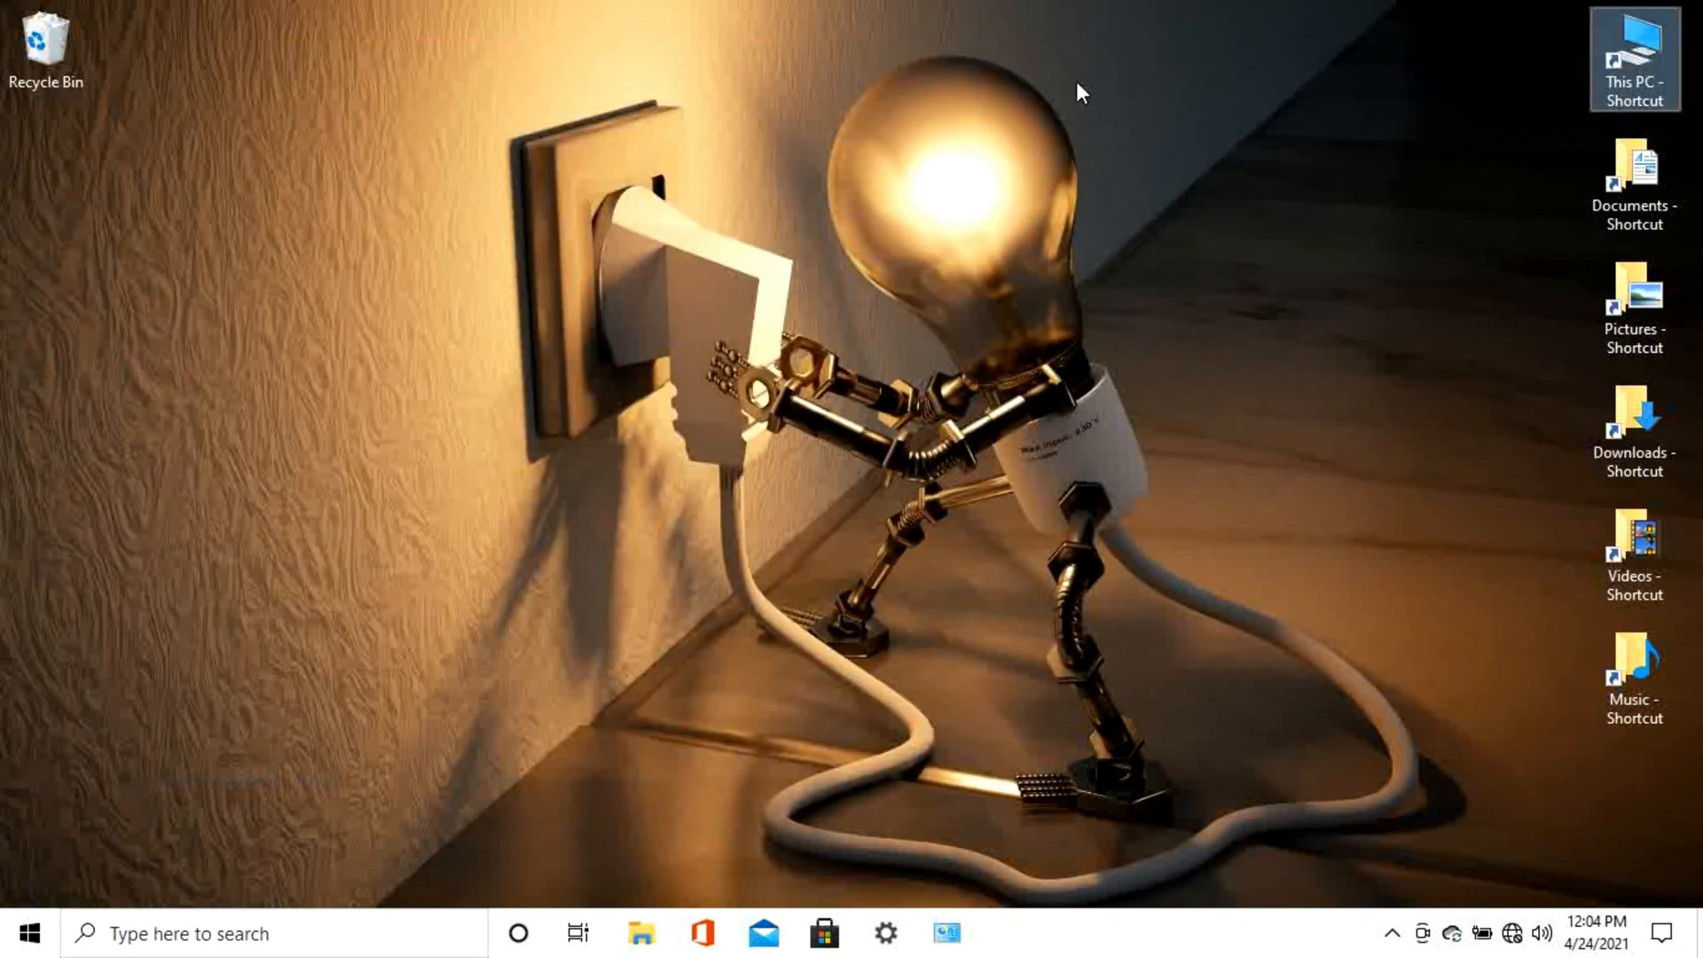
left_click_drag(1593, 761, 1663, 179)
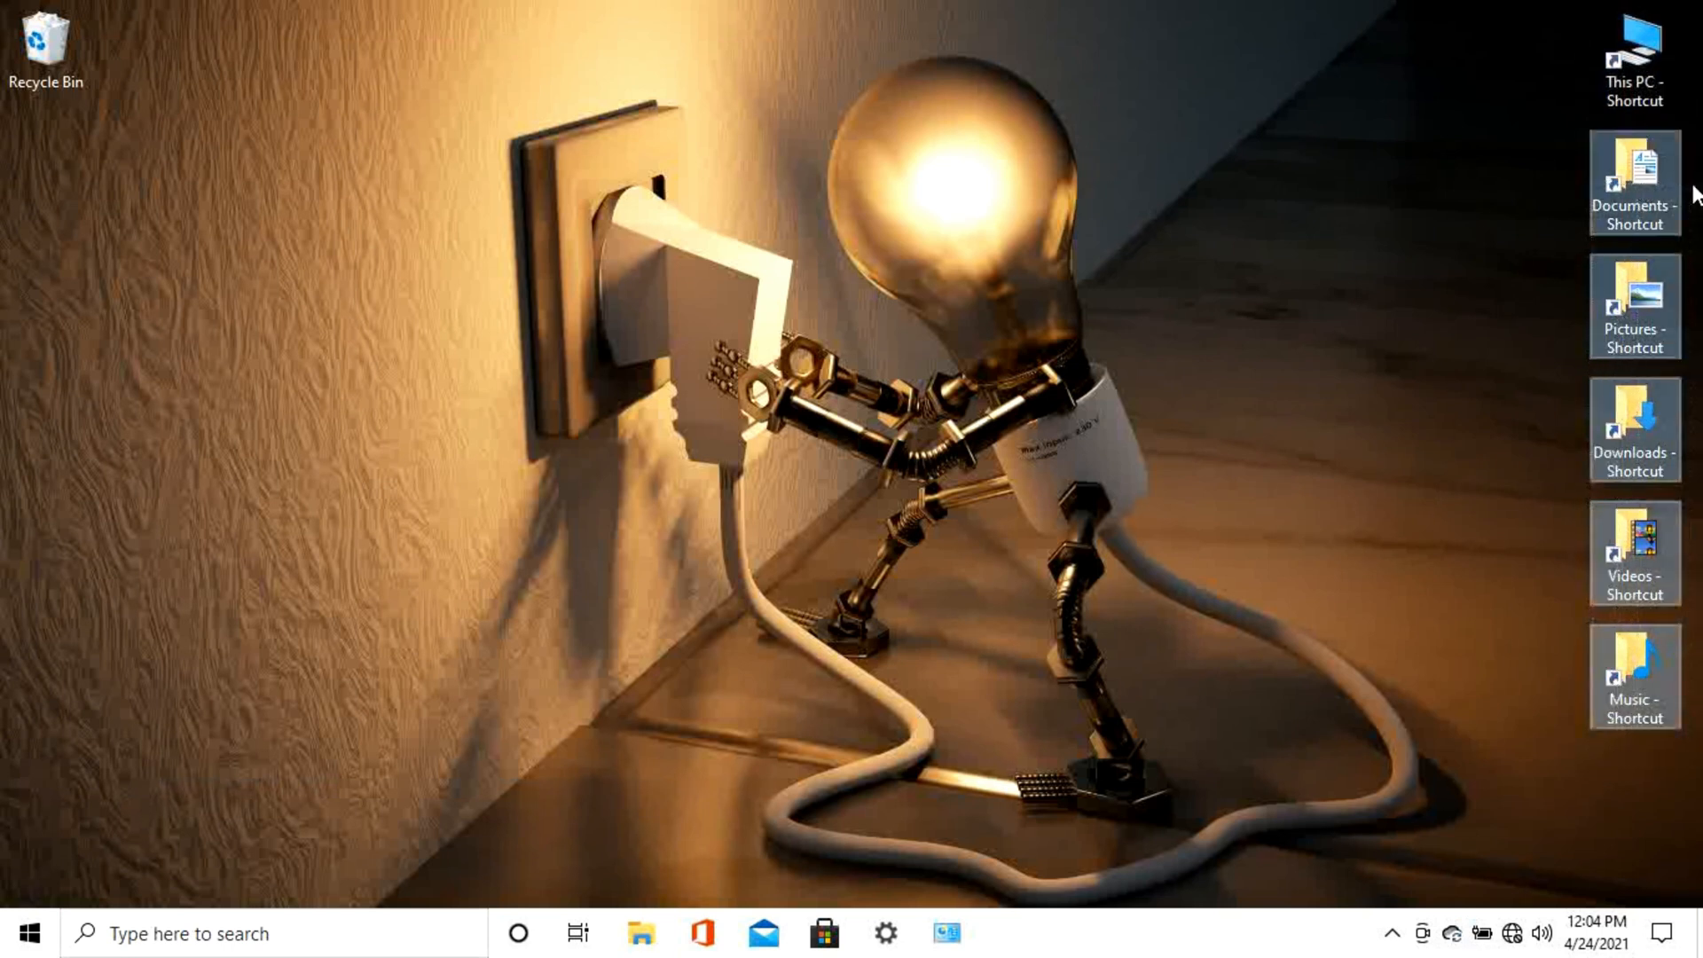
left_click(1349, 273)
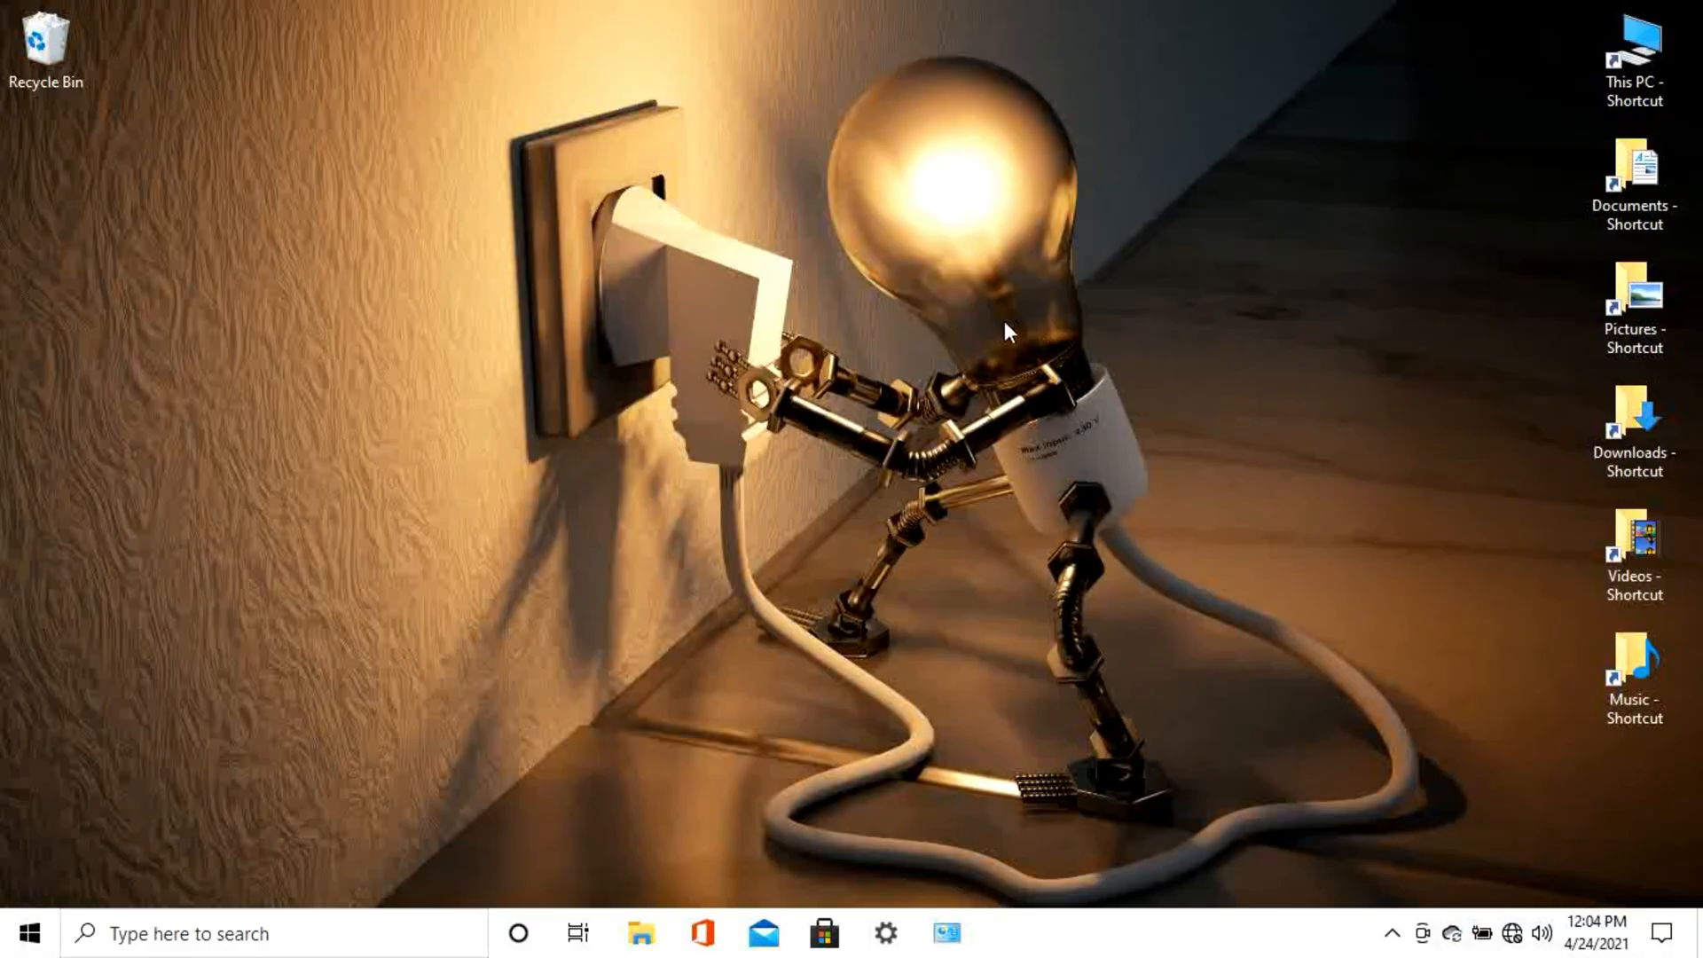
Set Combine taskbar buttons to Never in the taskbar settings, and close Settings
right_click(1148, 947)
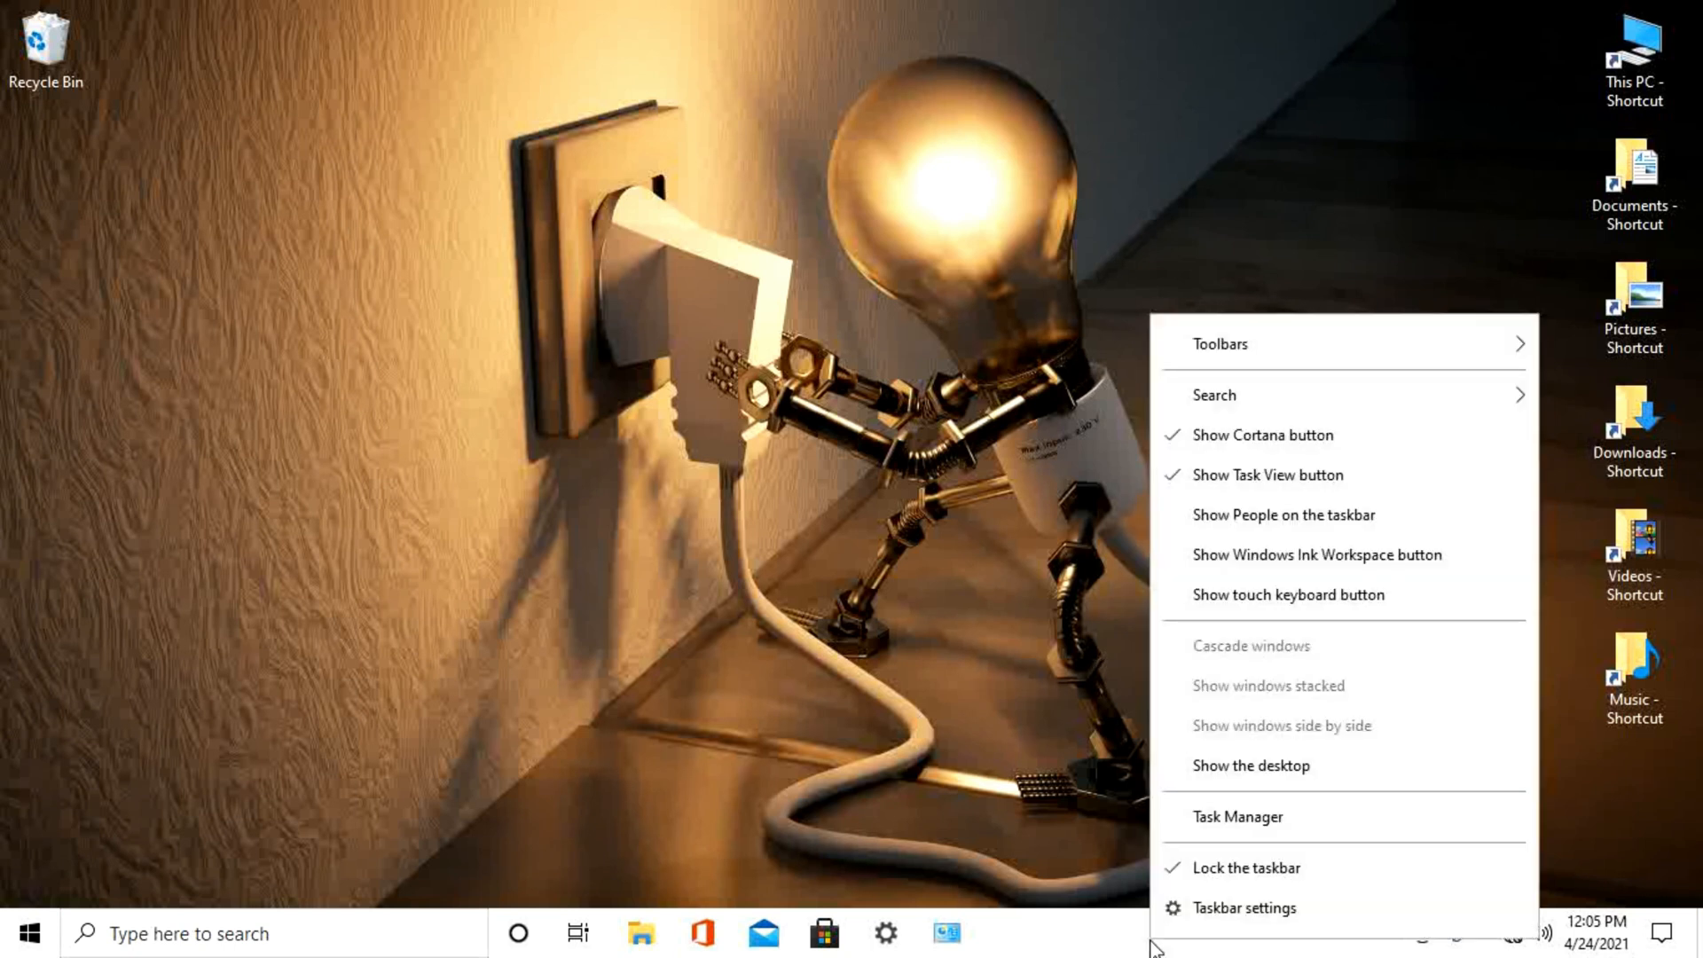
left_click(1227, 912)
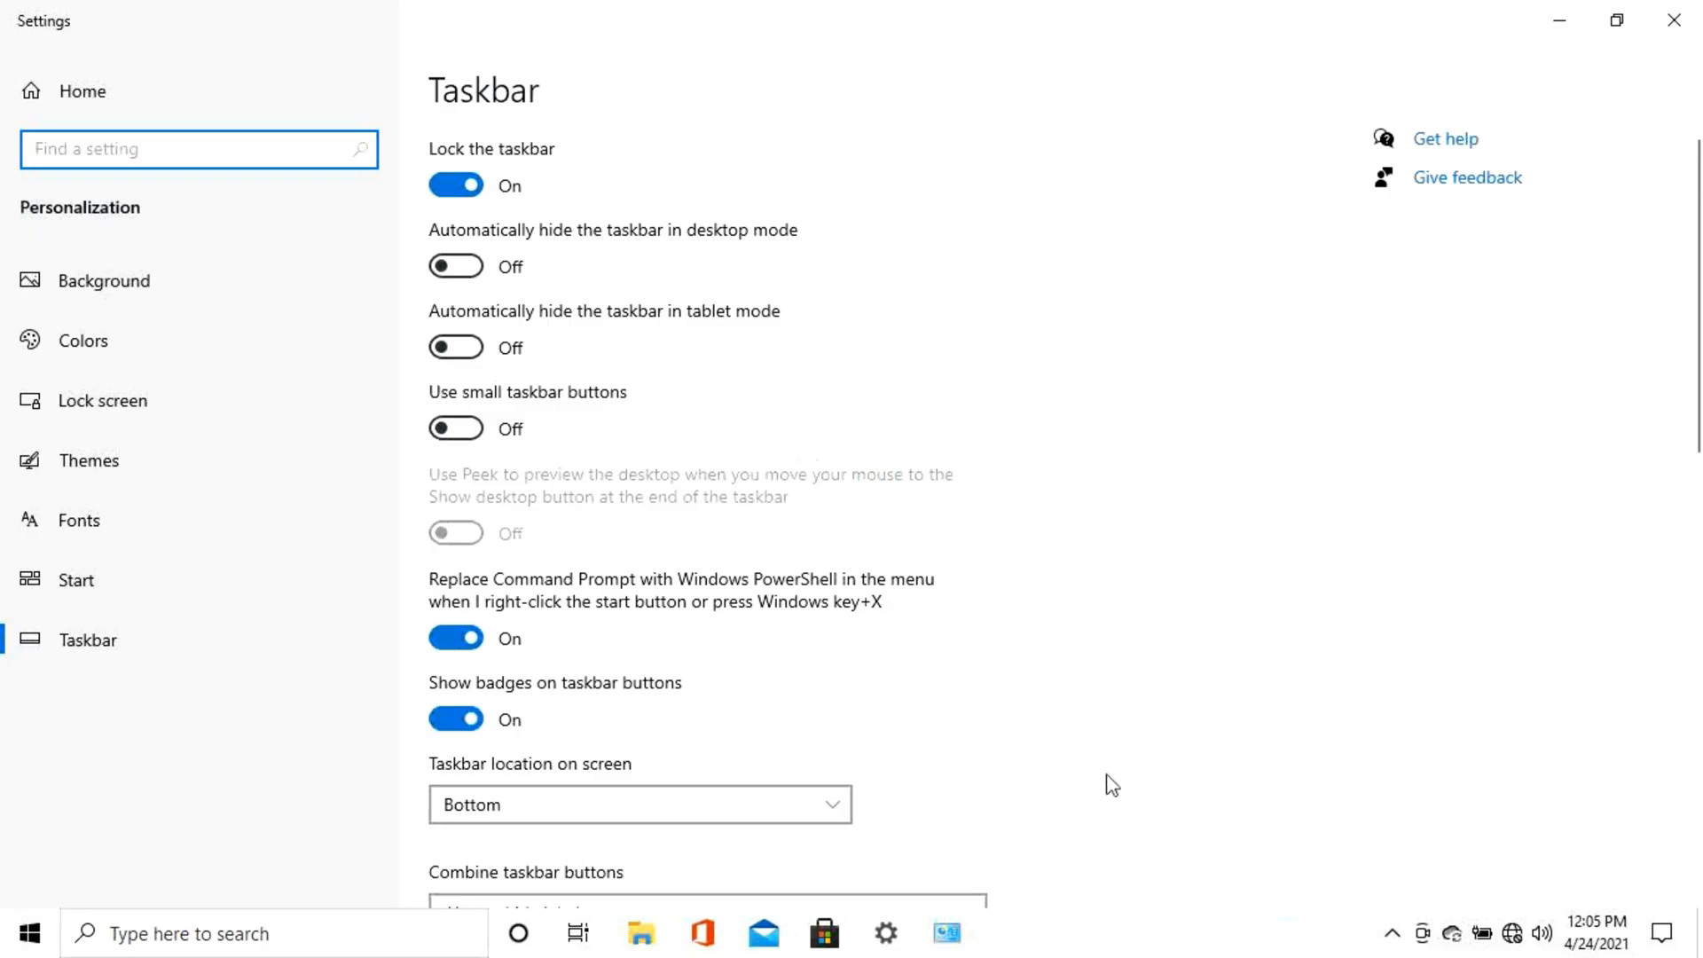
scroll(1109, 784, "down", 4)
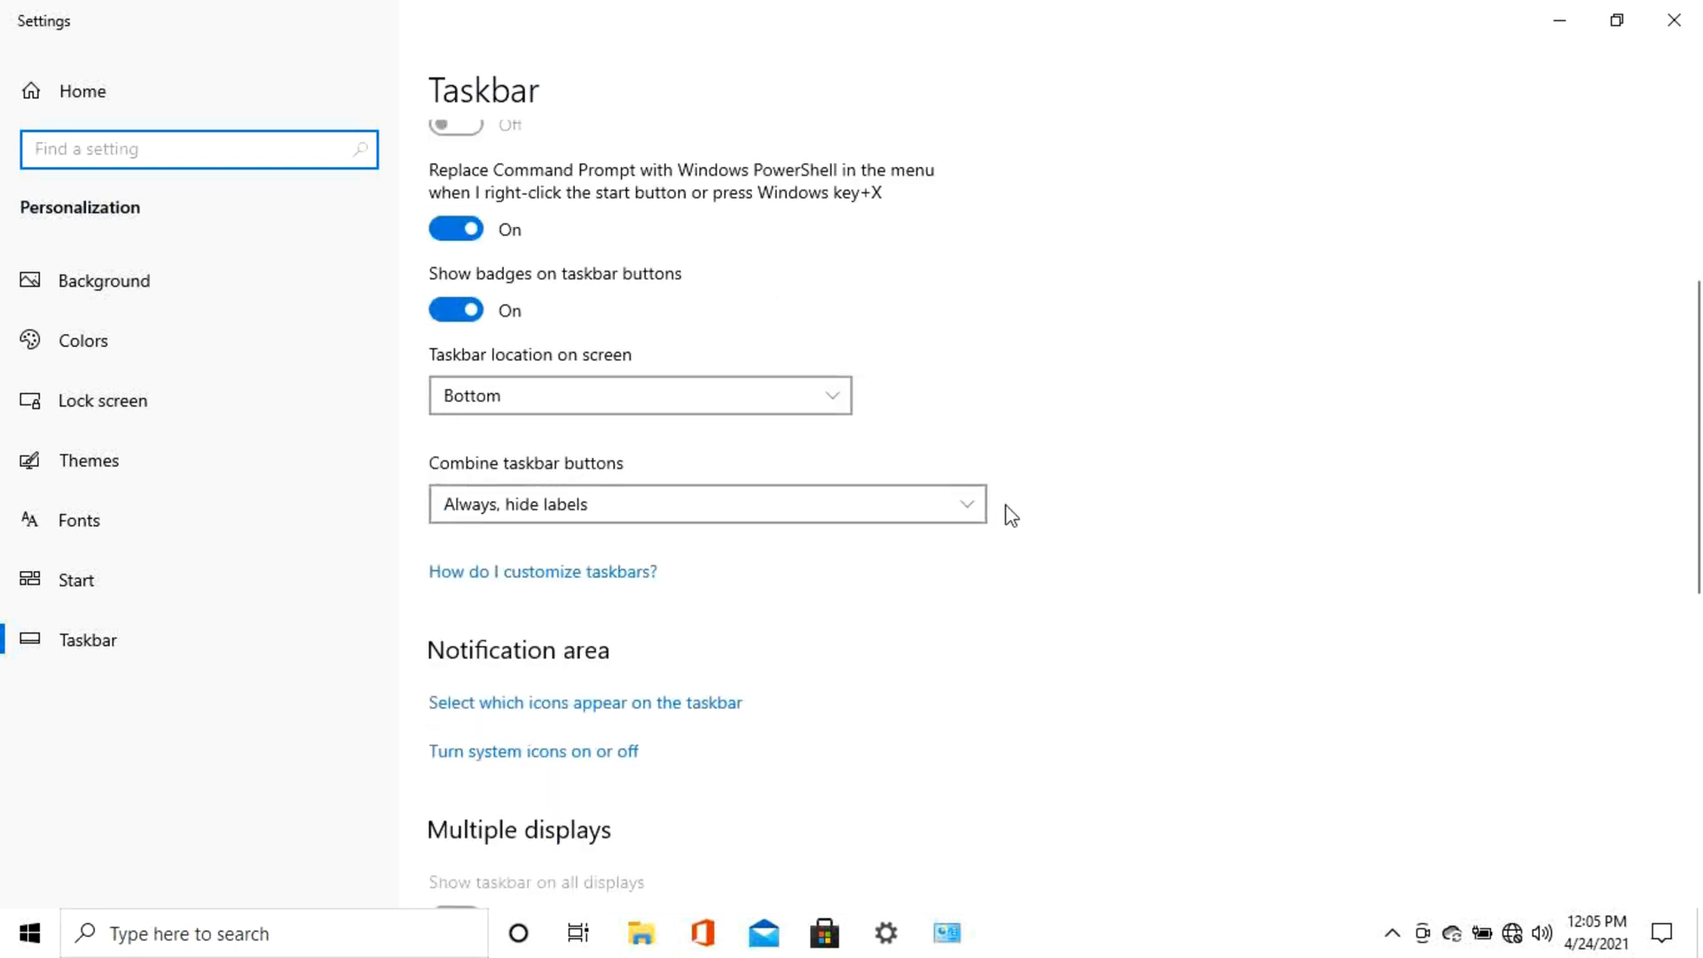
left_click(972, 511)
left_click(457, 583)
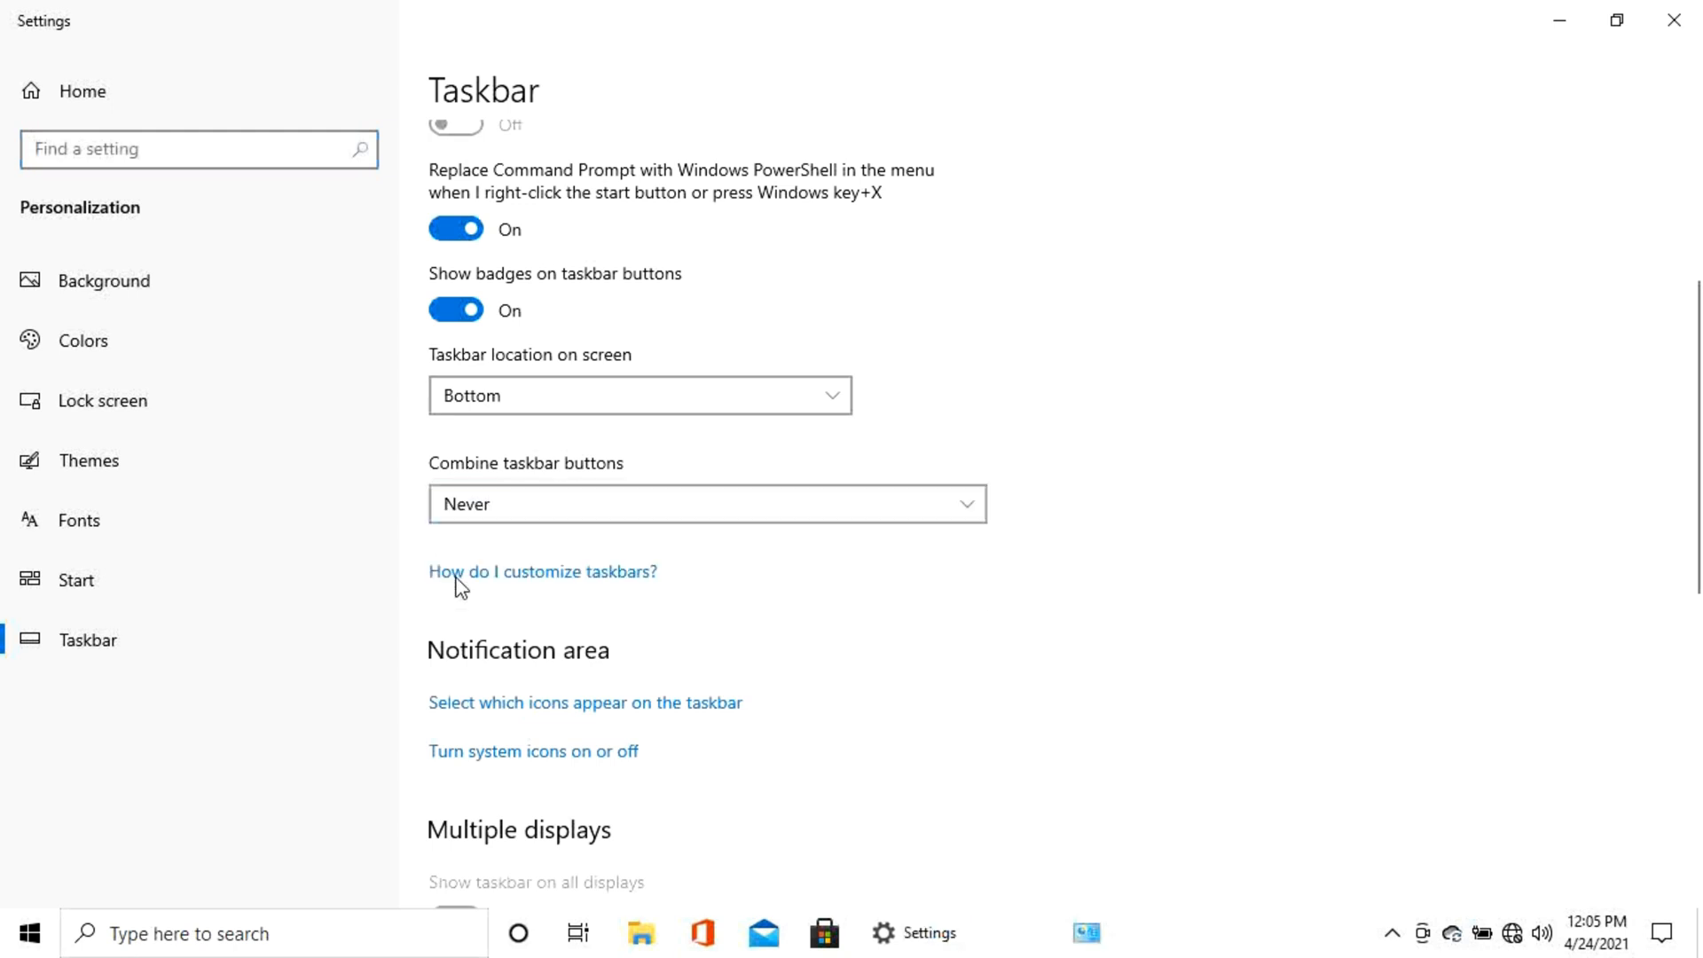
left_click(1673, 19)
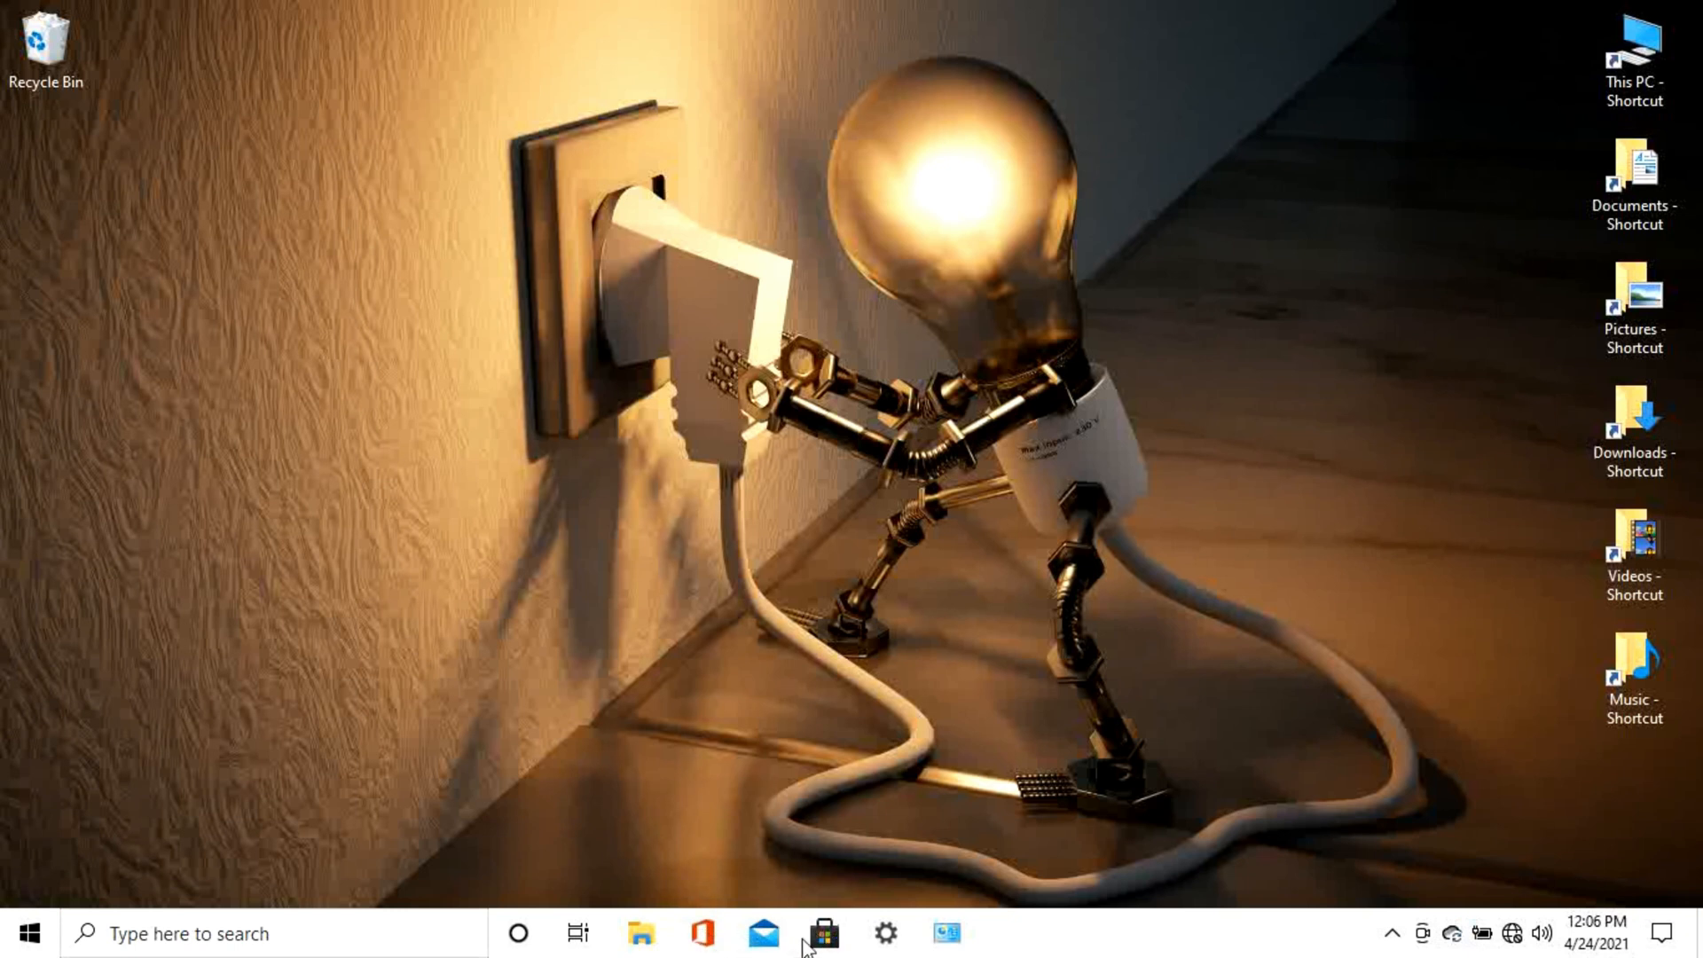
Unpin Office, Mail, Microsoft Store and File Explorer from the taskbar
right_click(696, 933)
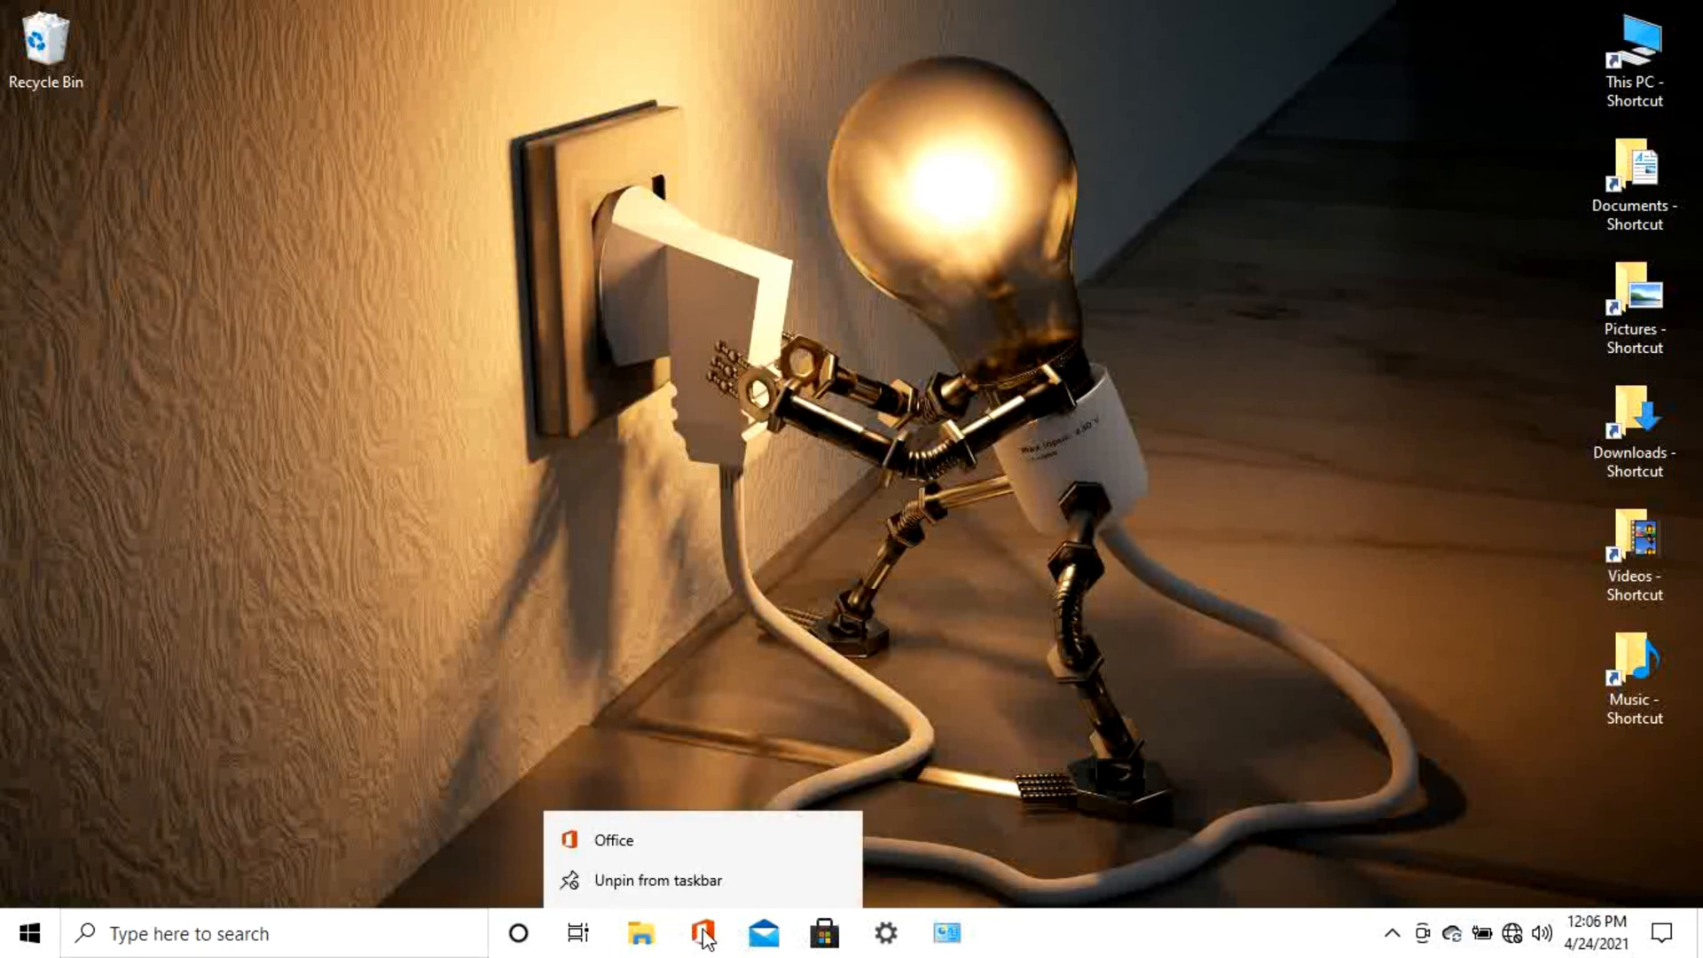
left_click(692, 880)
right_click(765, 945)
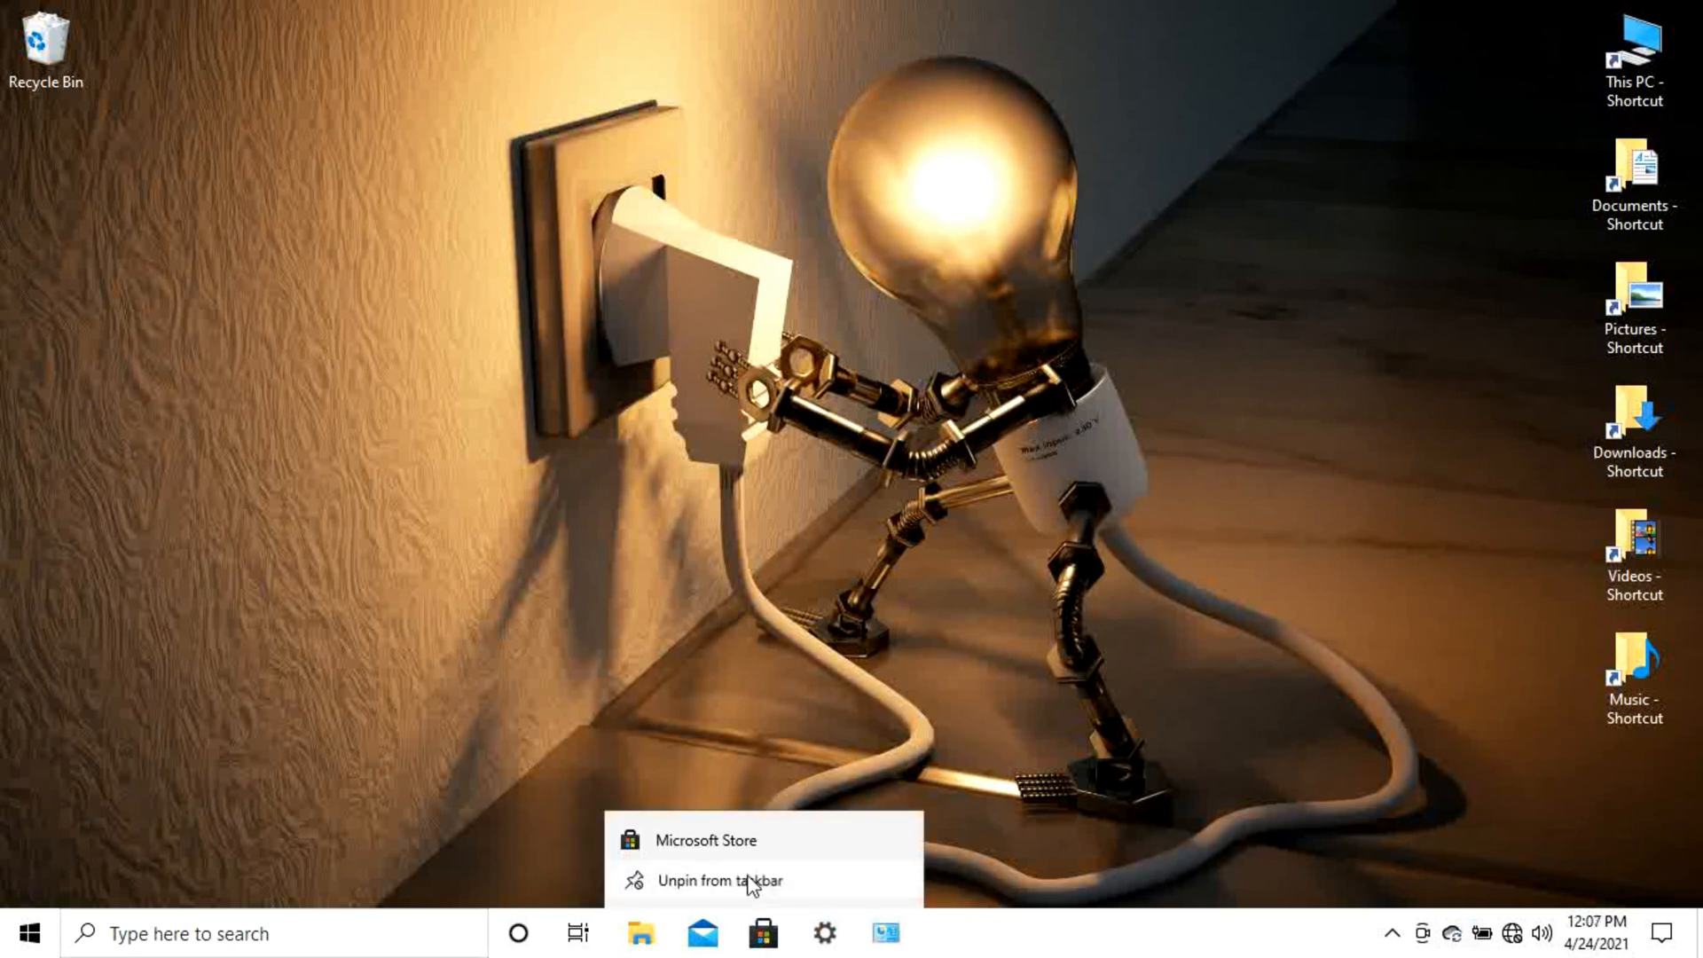
left_click(756, 878)
right_click(691, 927)
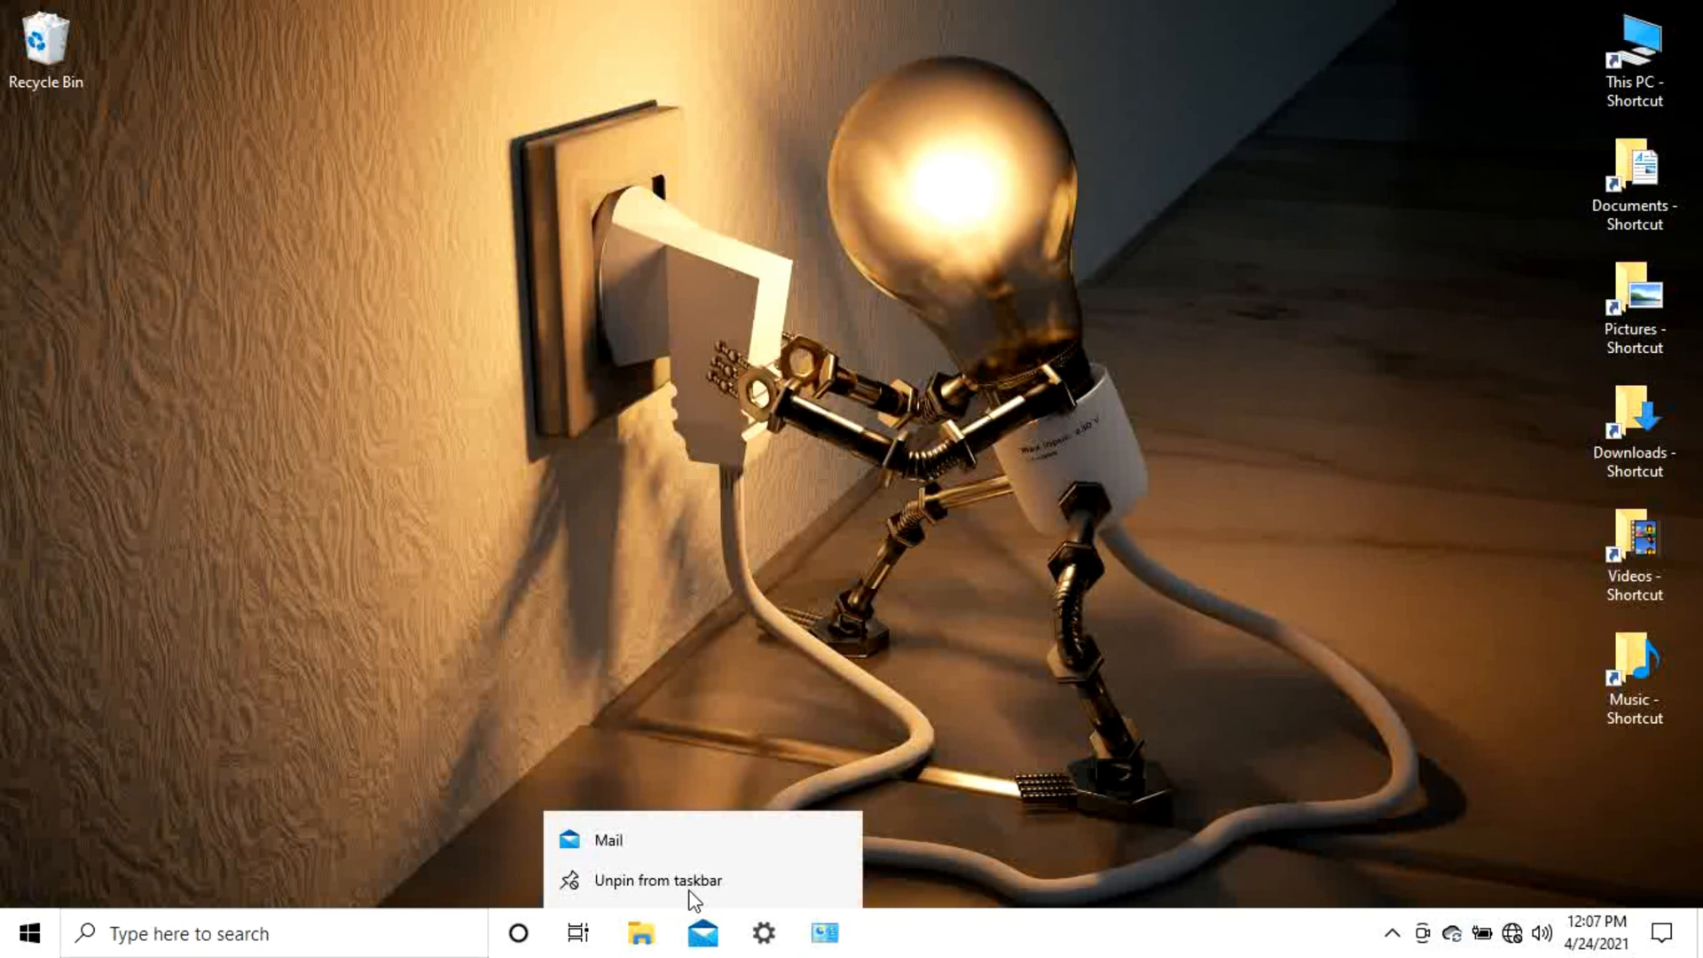
left_click(686, 879)
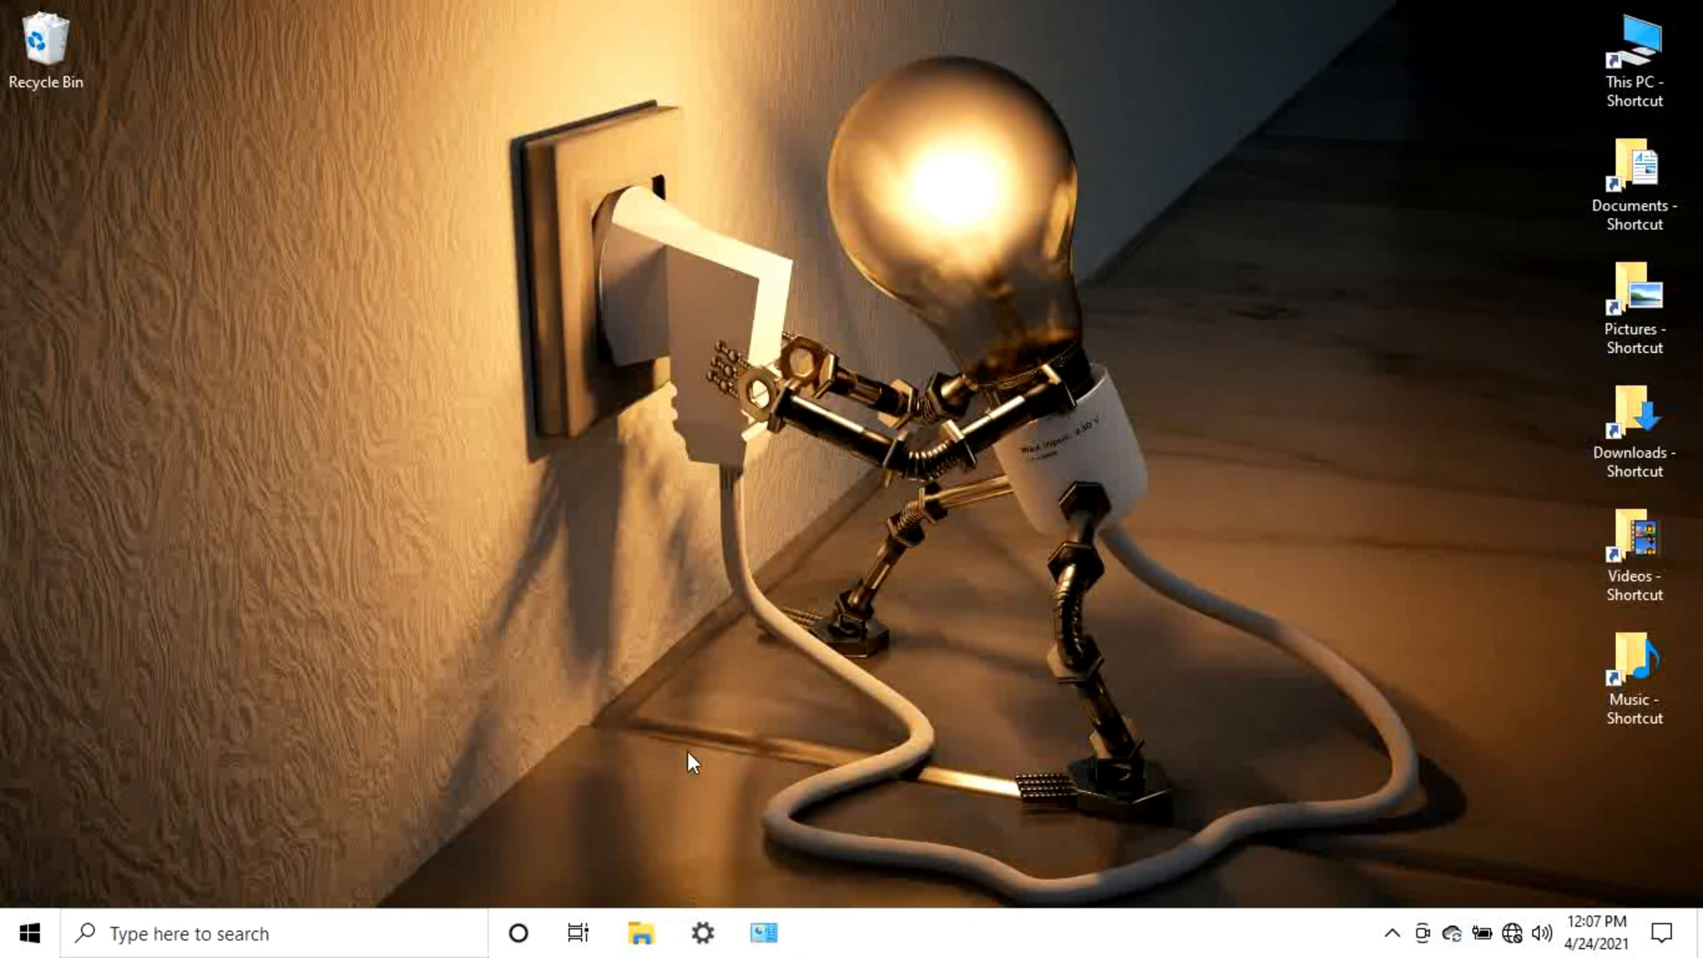
right_click(641, 928)
left_click(631, 881)
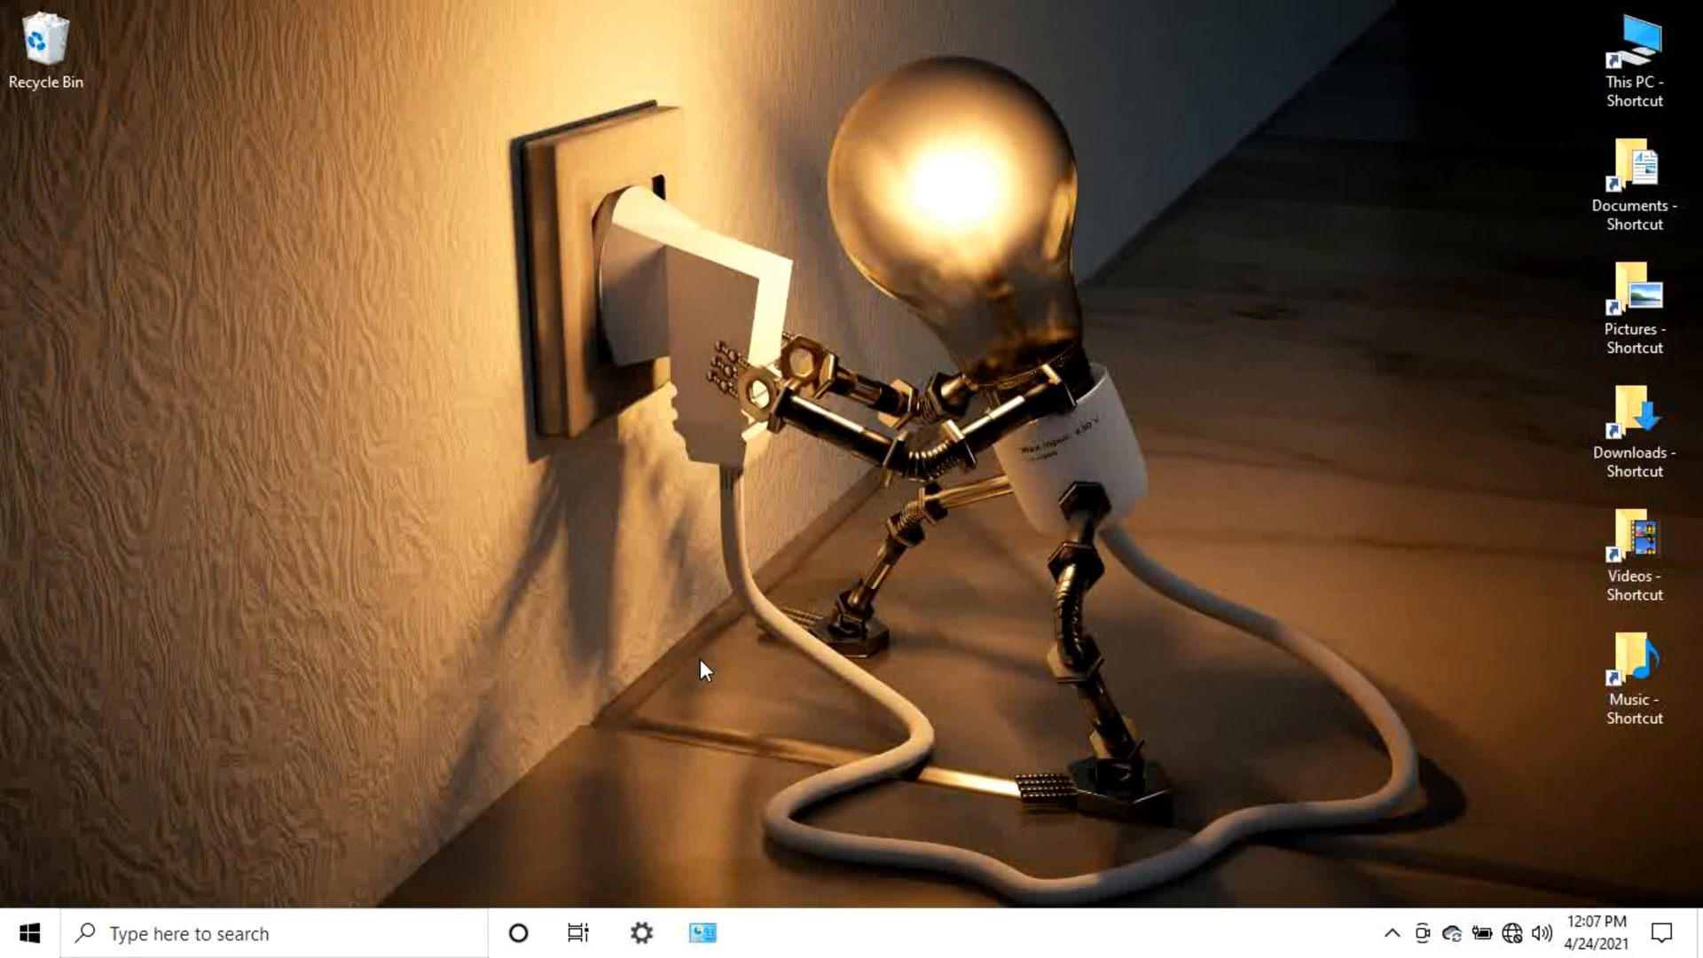
Create a power plan based on High performance from the additional power settings, keeping the suggested plan name and display turn-off times
left_click(642, 935)
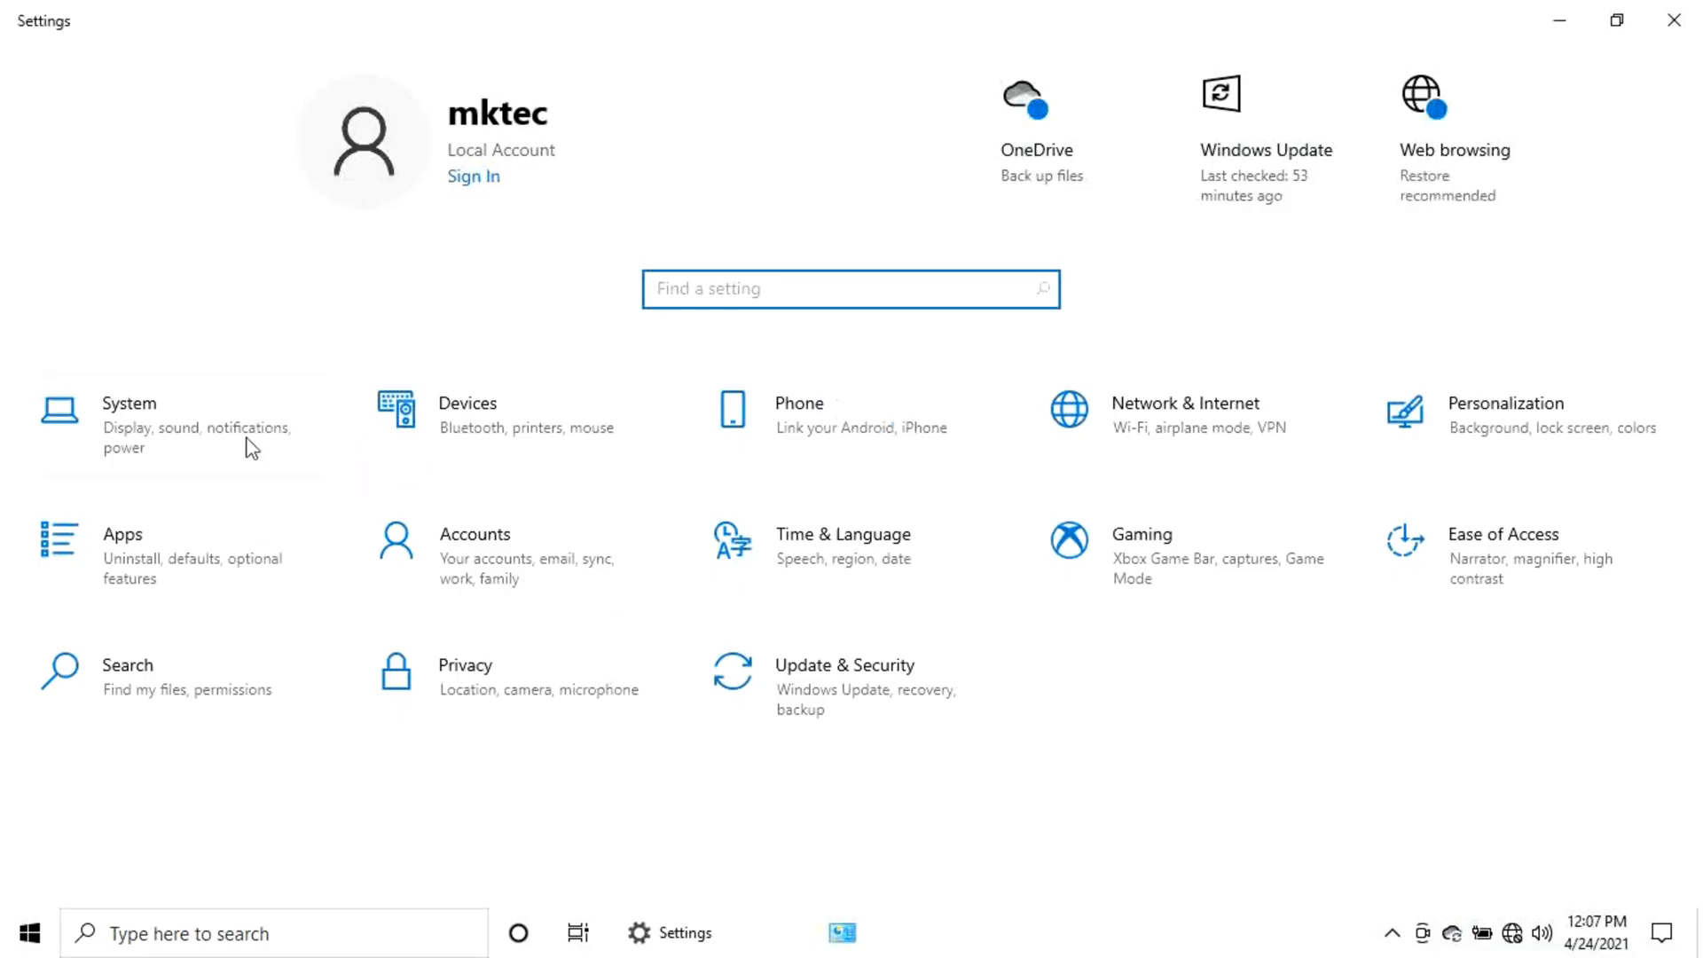
left_click(190, 429)
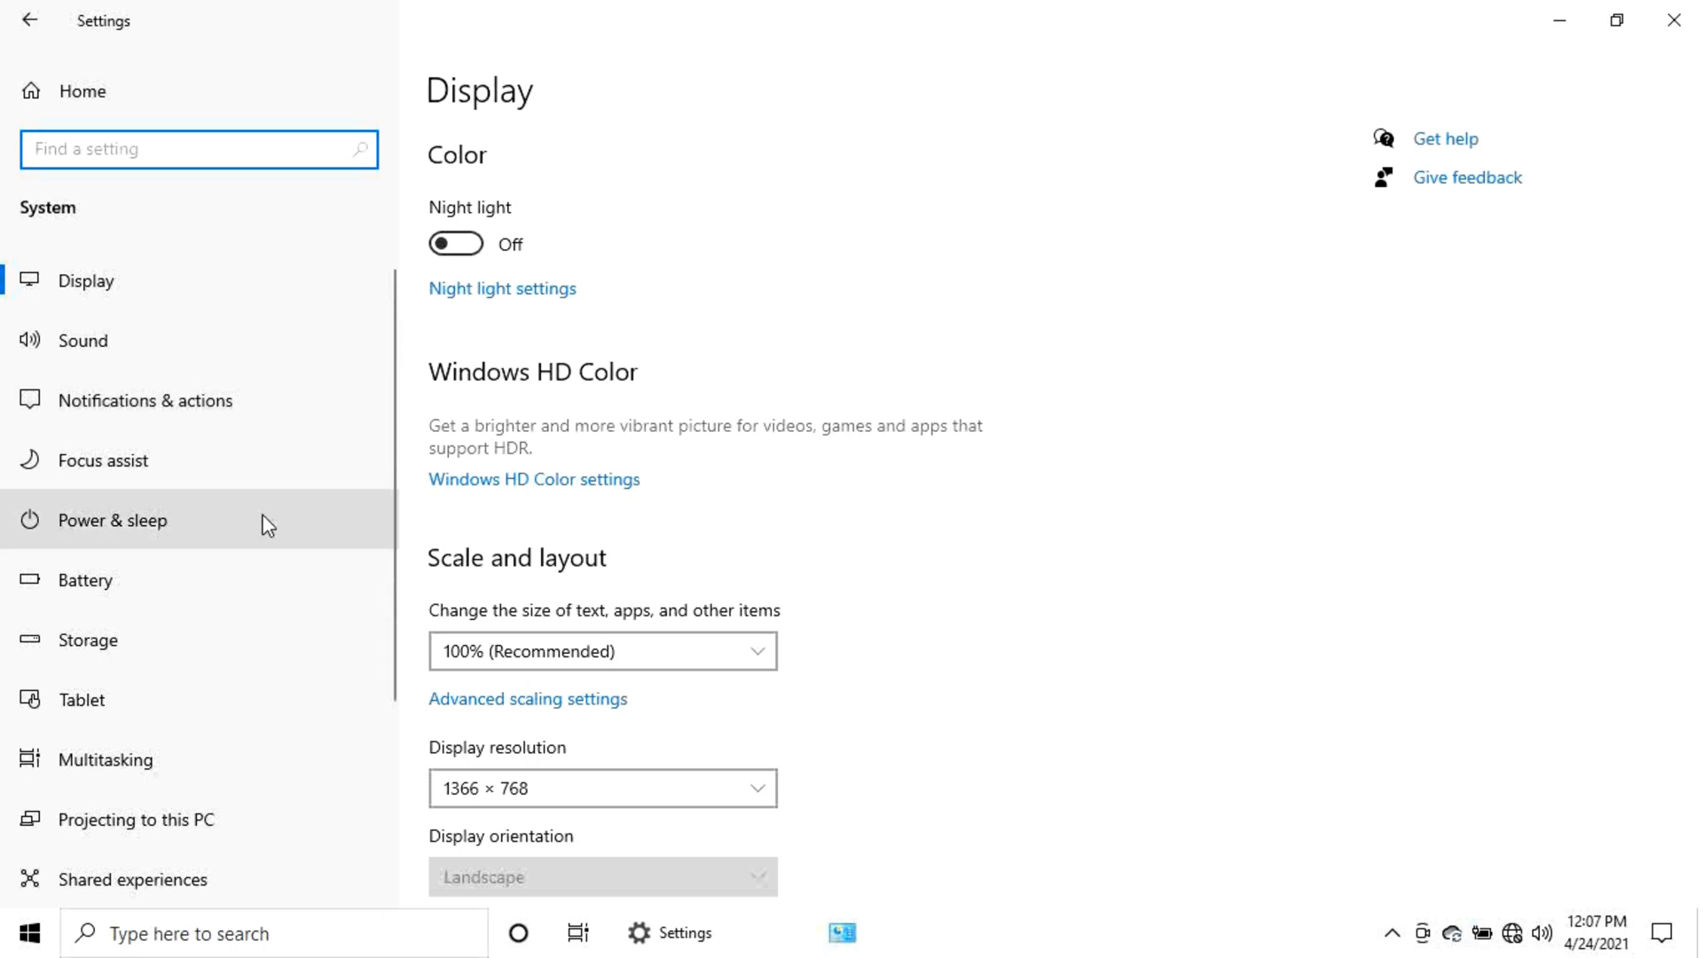
left_click(99, 520)
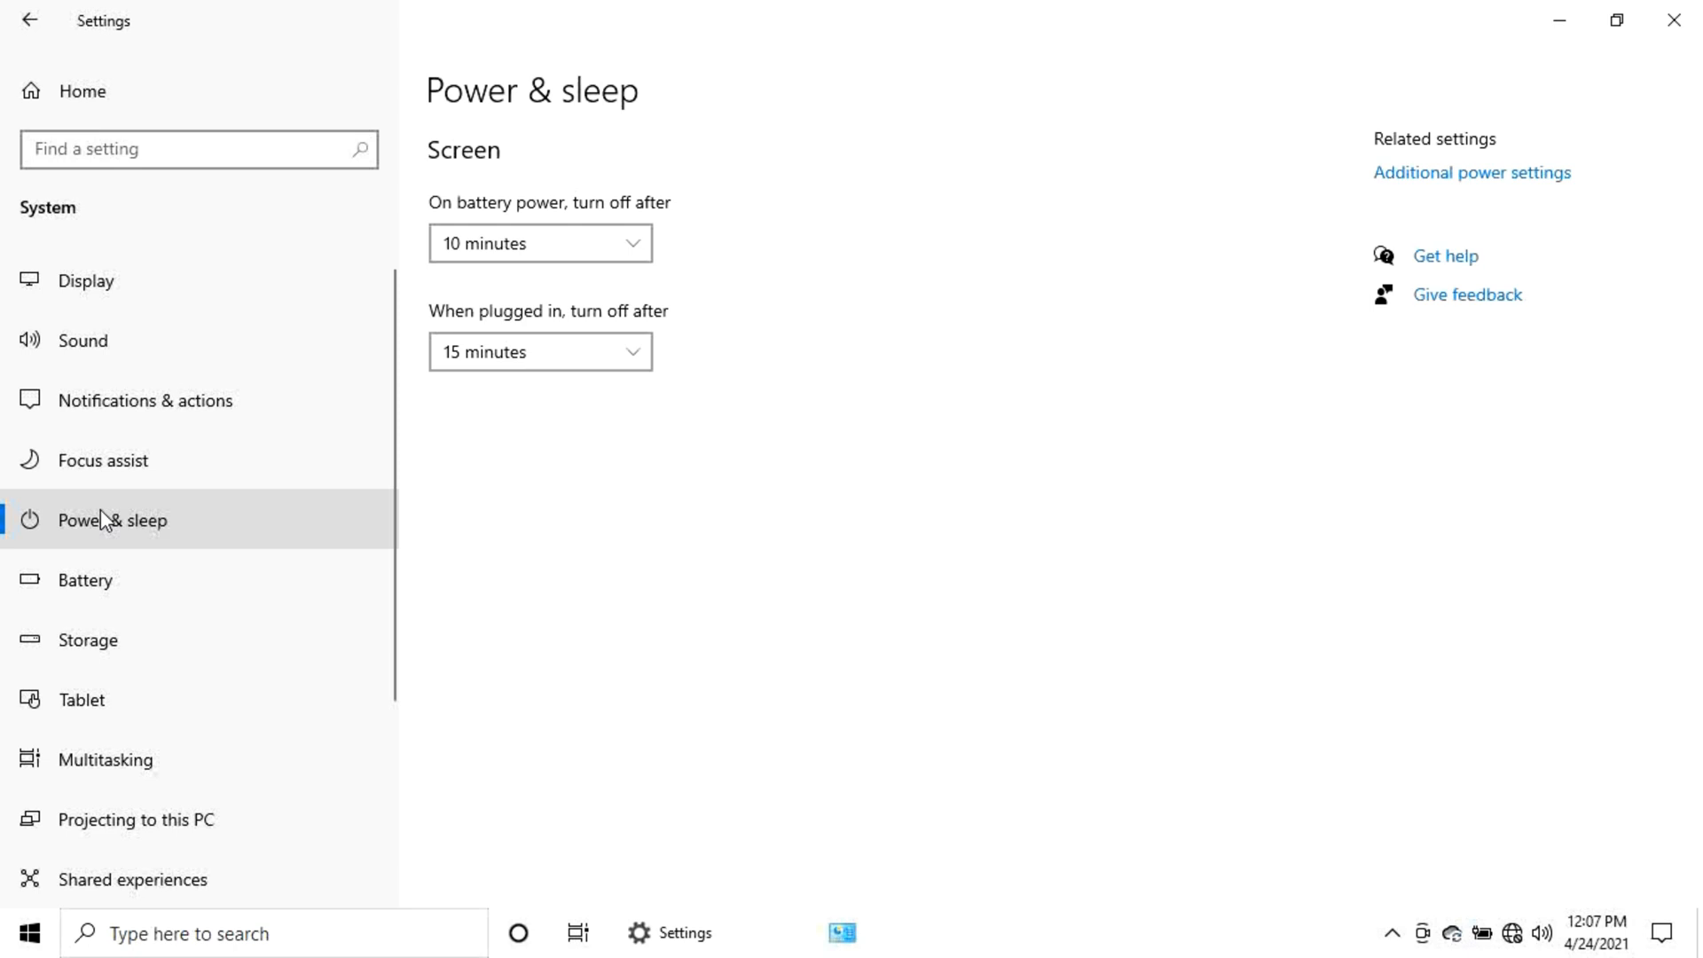
left_click(1423, 181)
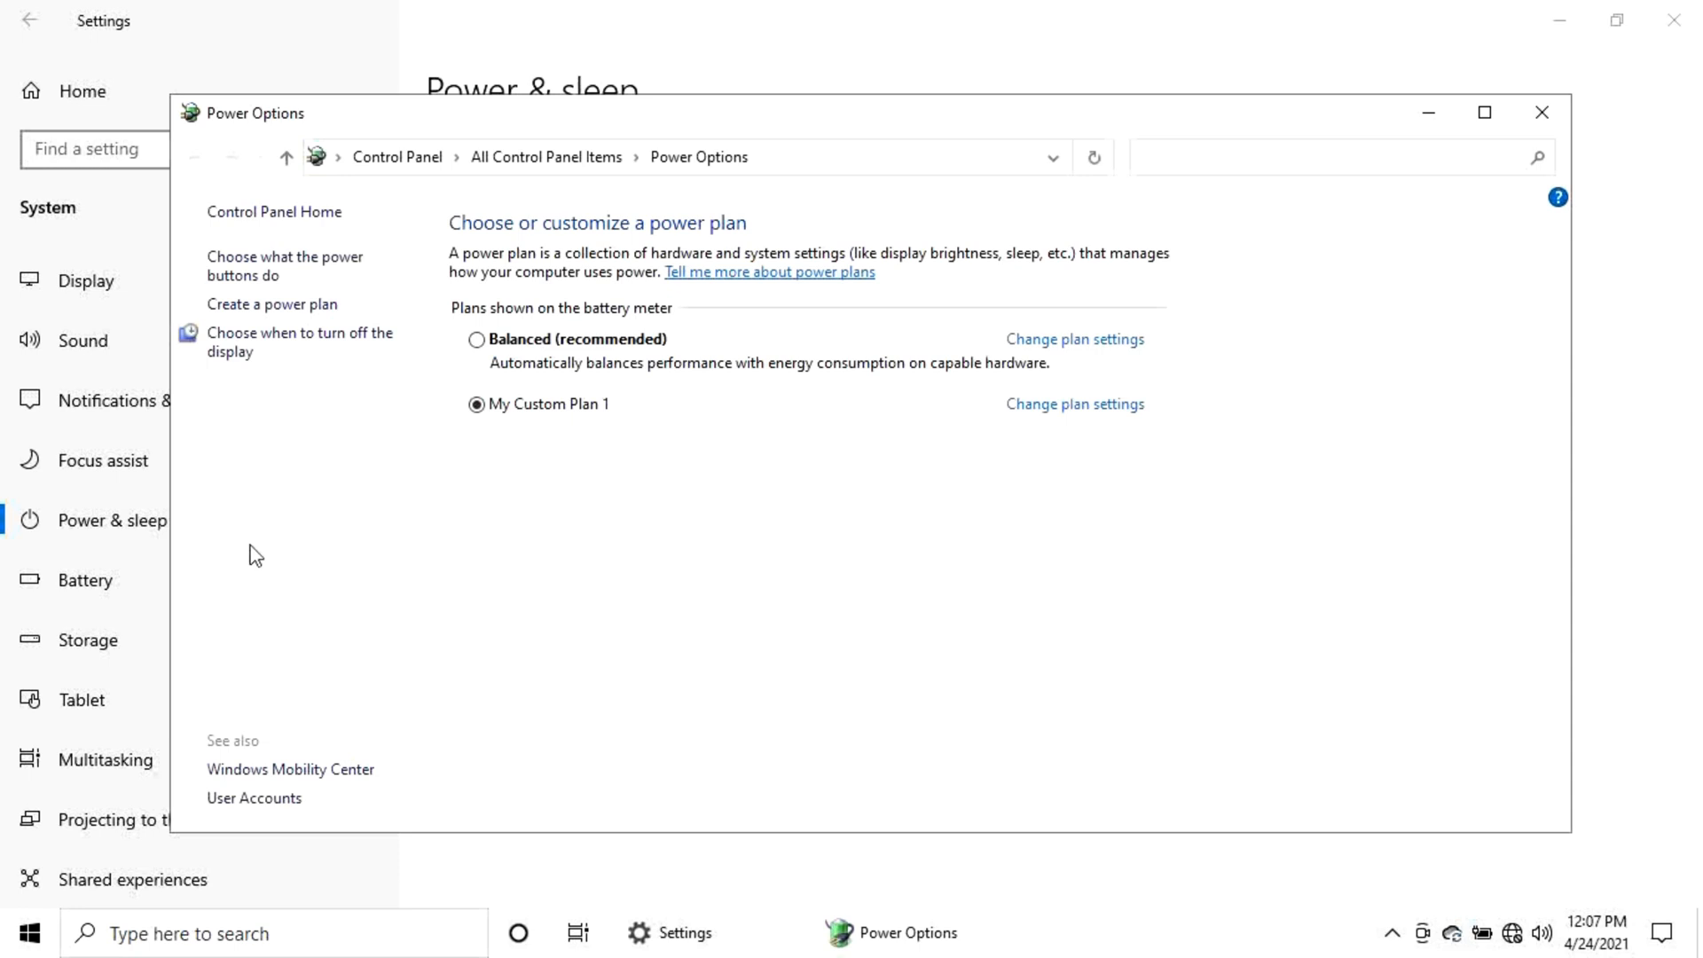
left_click(281, 310)
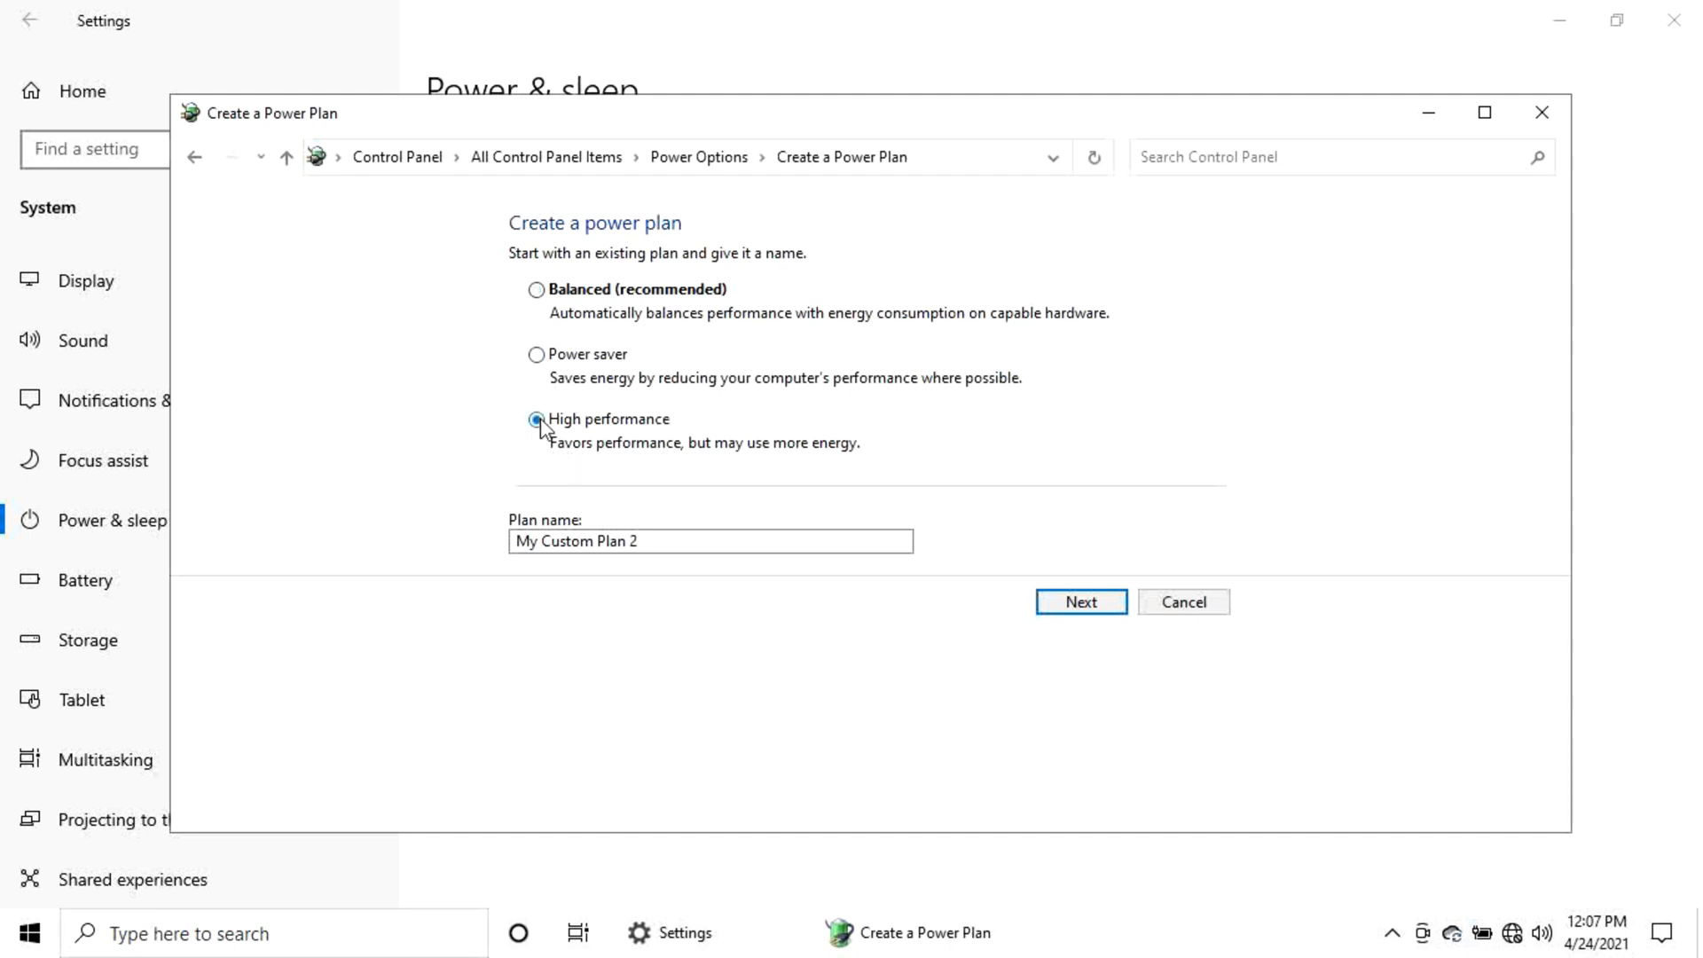
left_click(1081, 601)
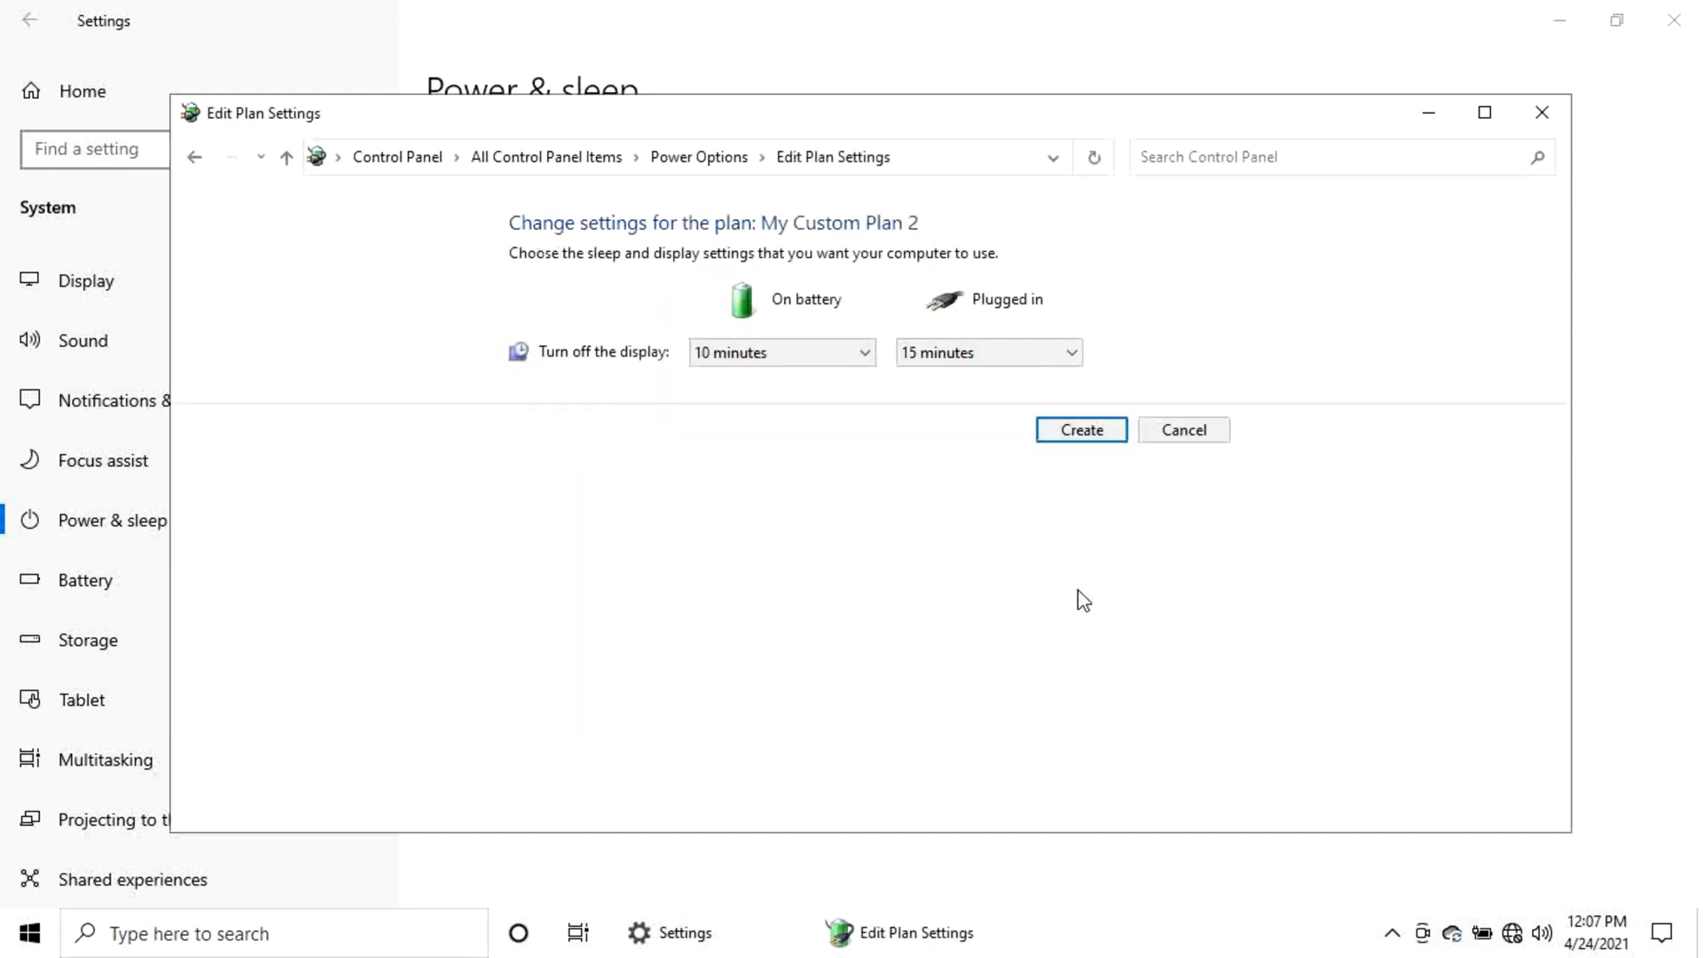
left_click(1091, 434)
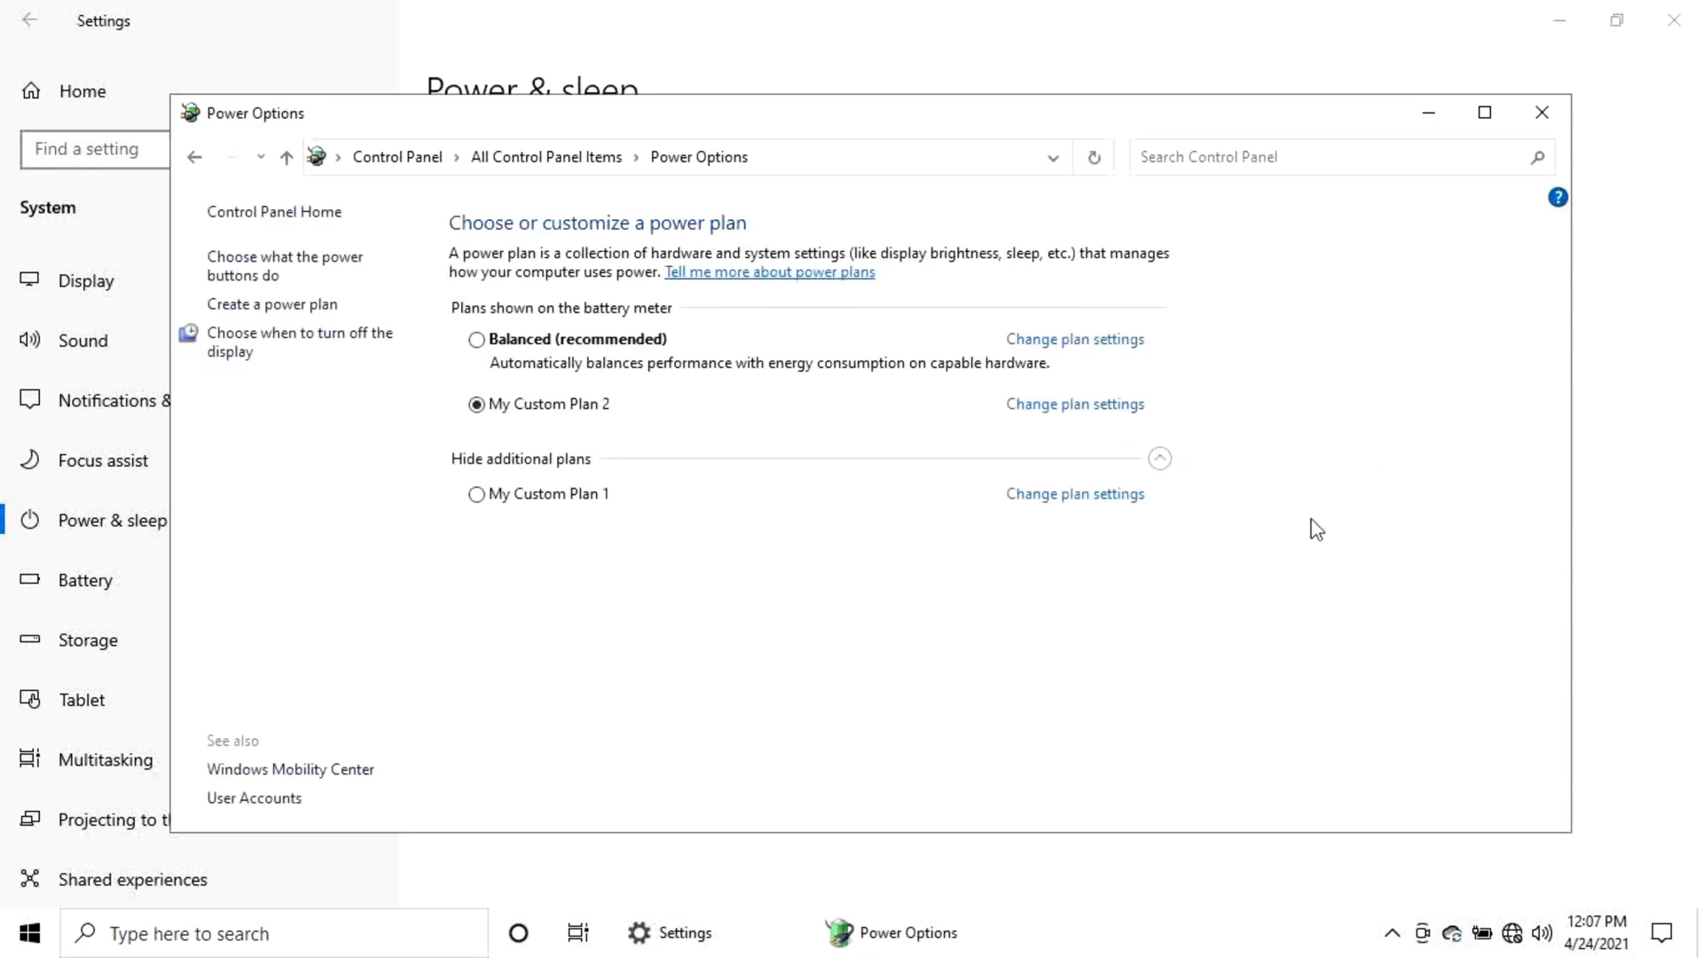
left_click(1541, 110)
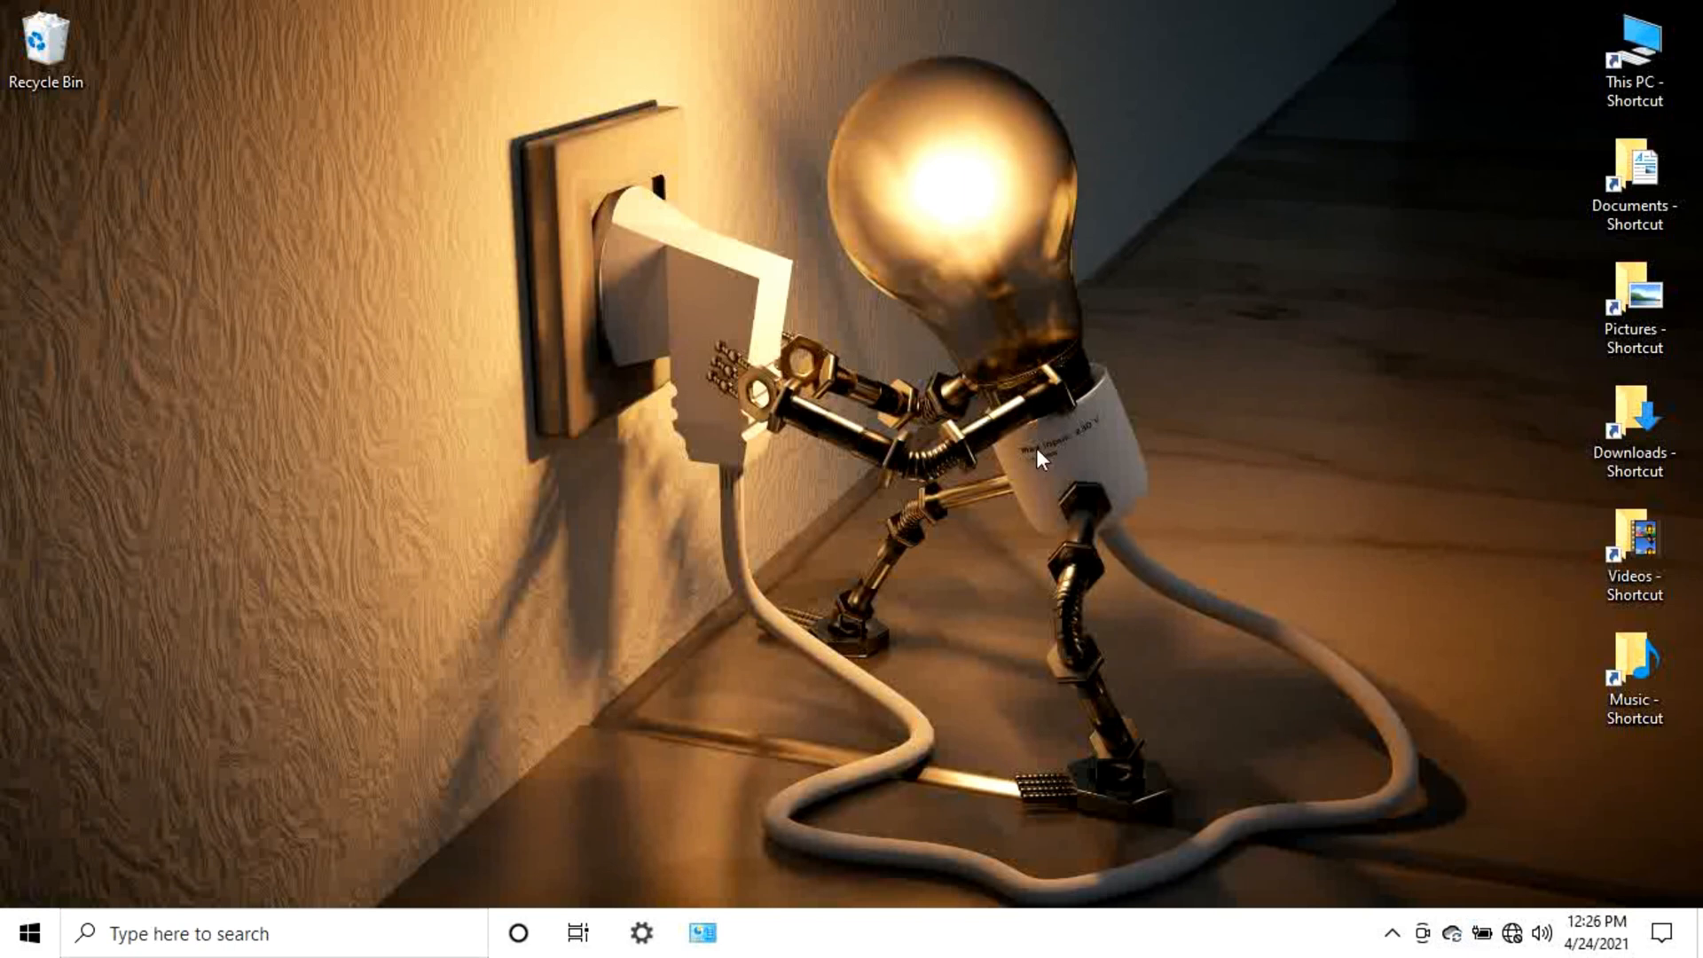
In the advanced system performance options, adjust visual effects for best performance, re-enable only Smooth edges of screen fonts and Show thumbnails instead of icons, and apply
left_click(637, 945)
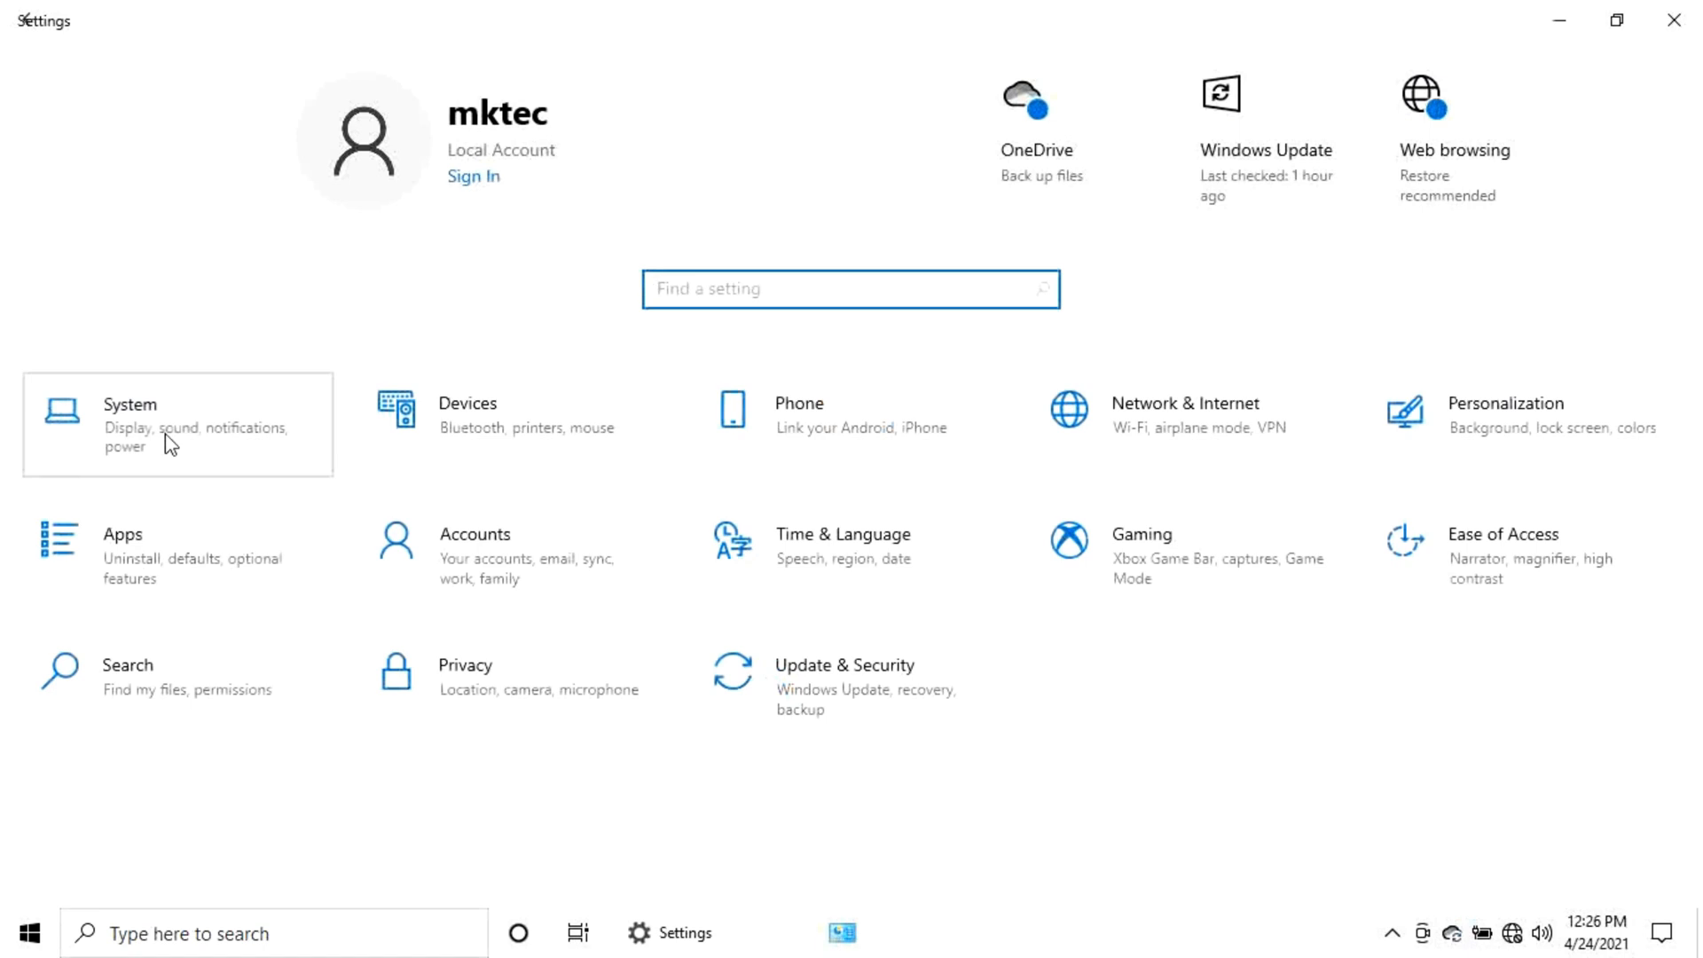
left_click(165, 434)
scroll(223, 585, "down", 3)
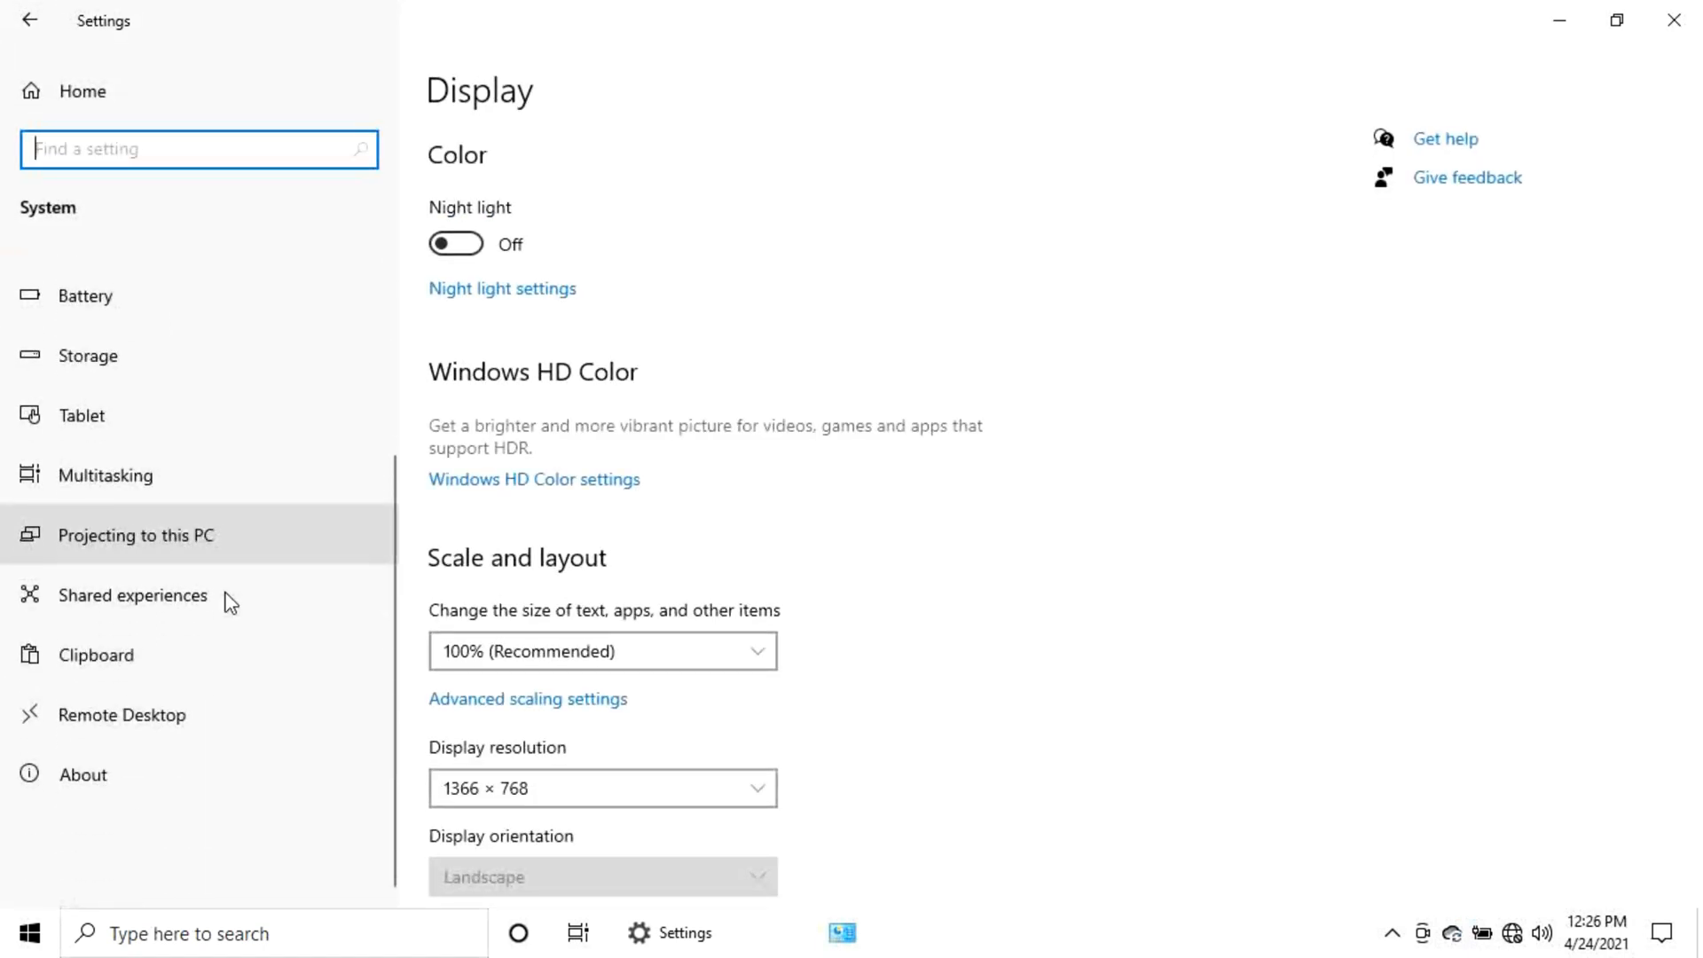
left_click(85, 794)
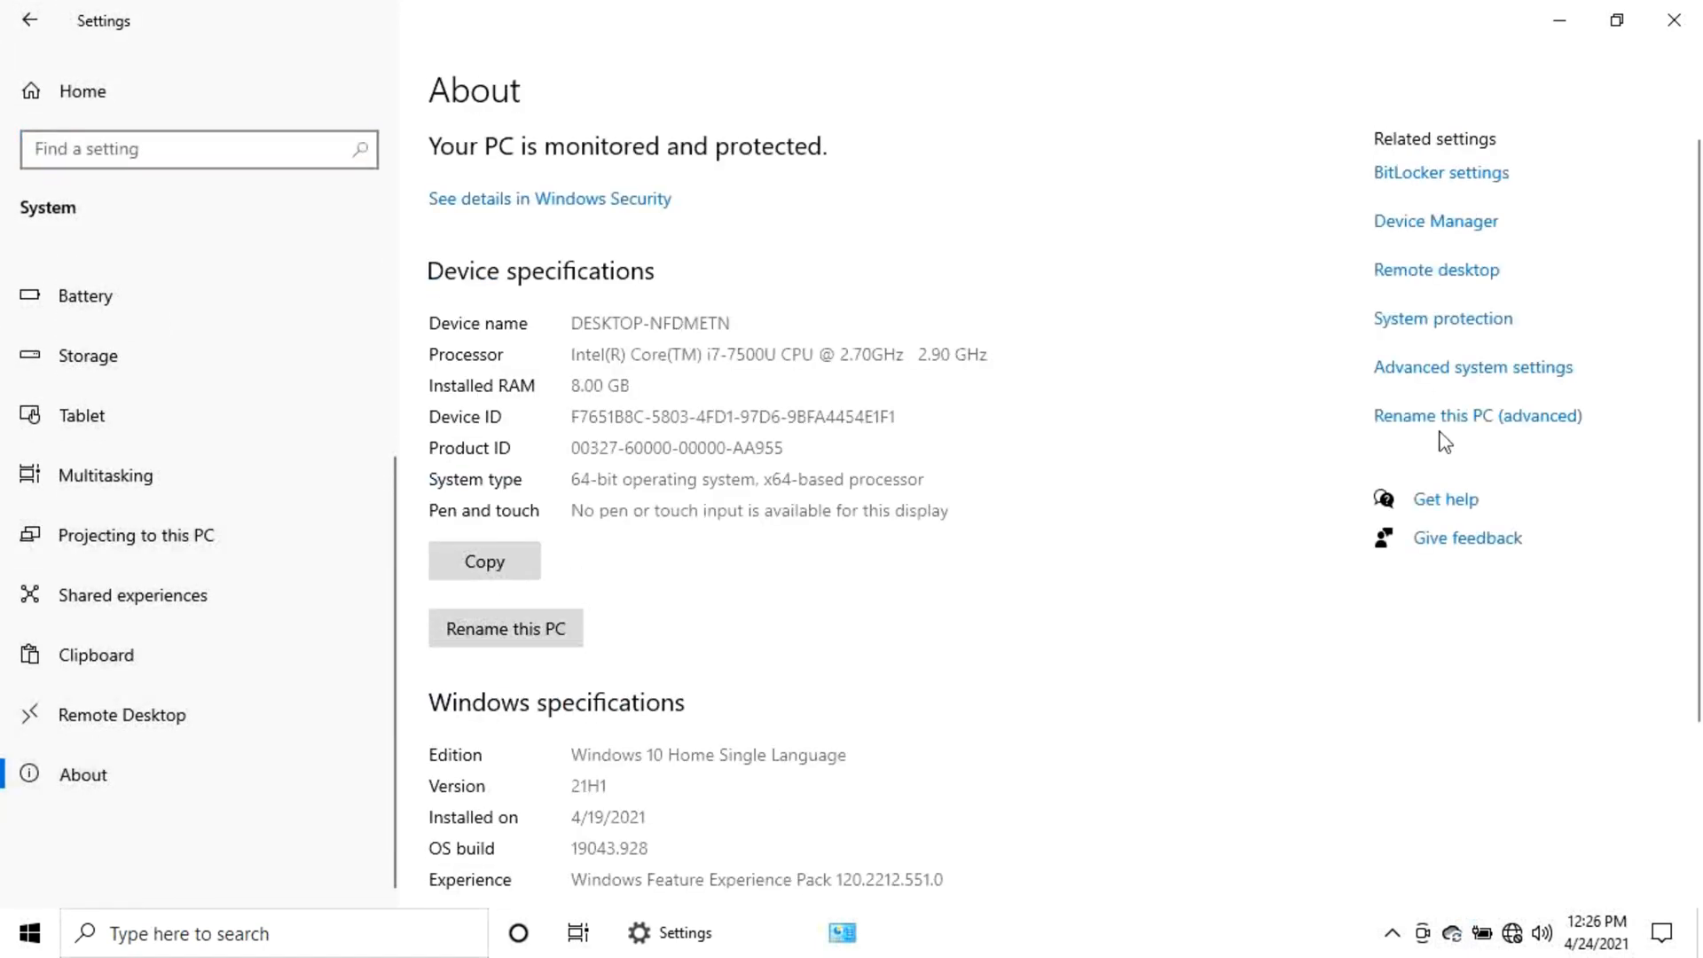
left_click(1507, 369)
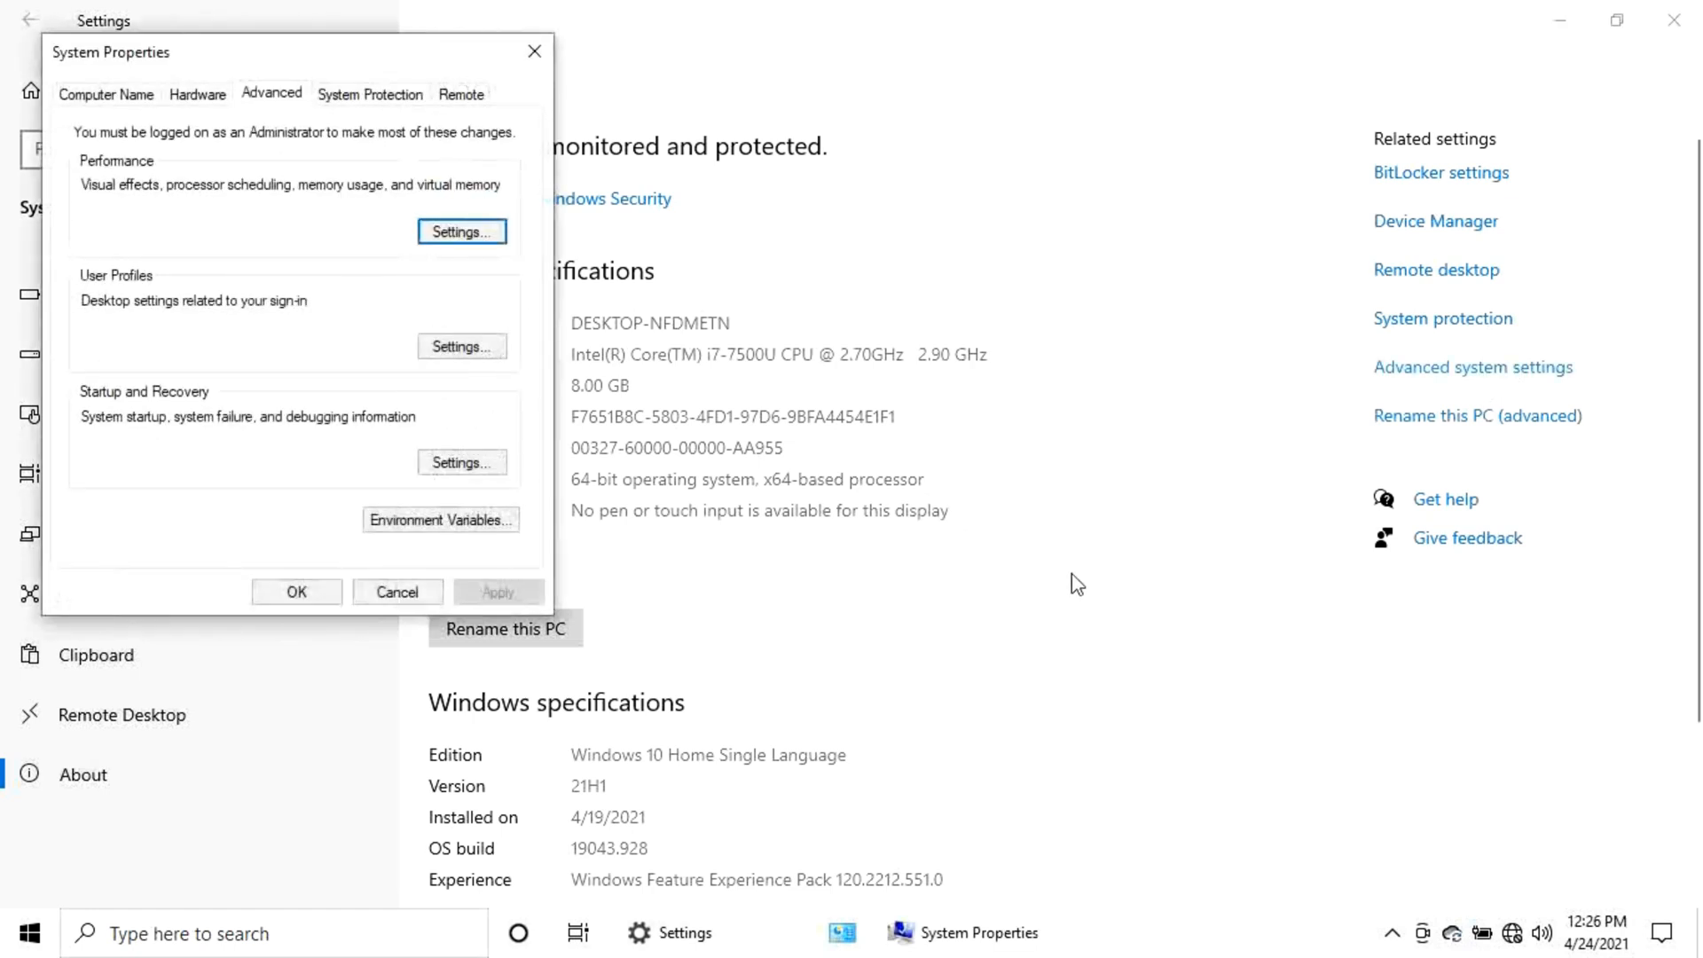
left_click(468, 236)
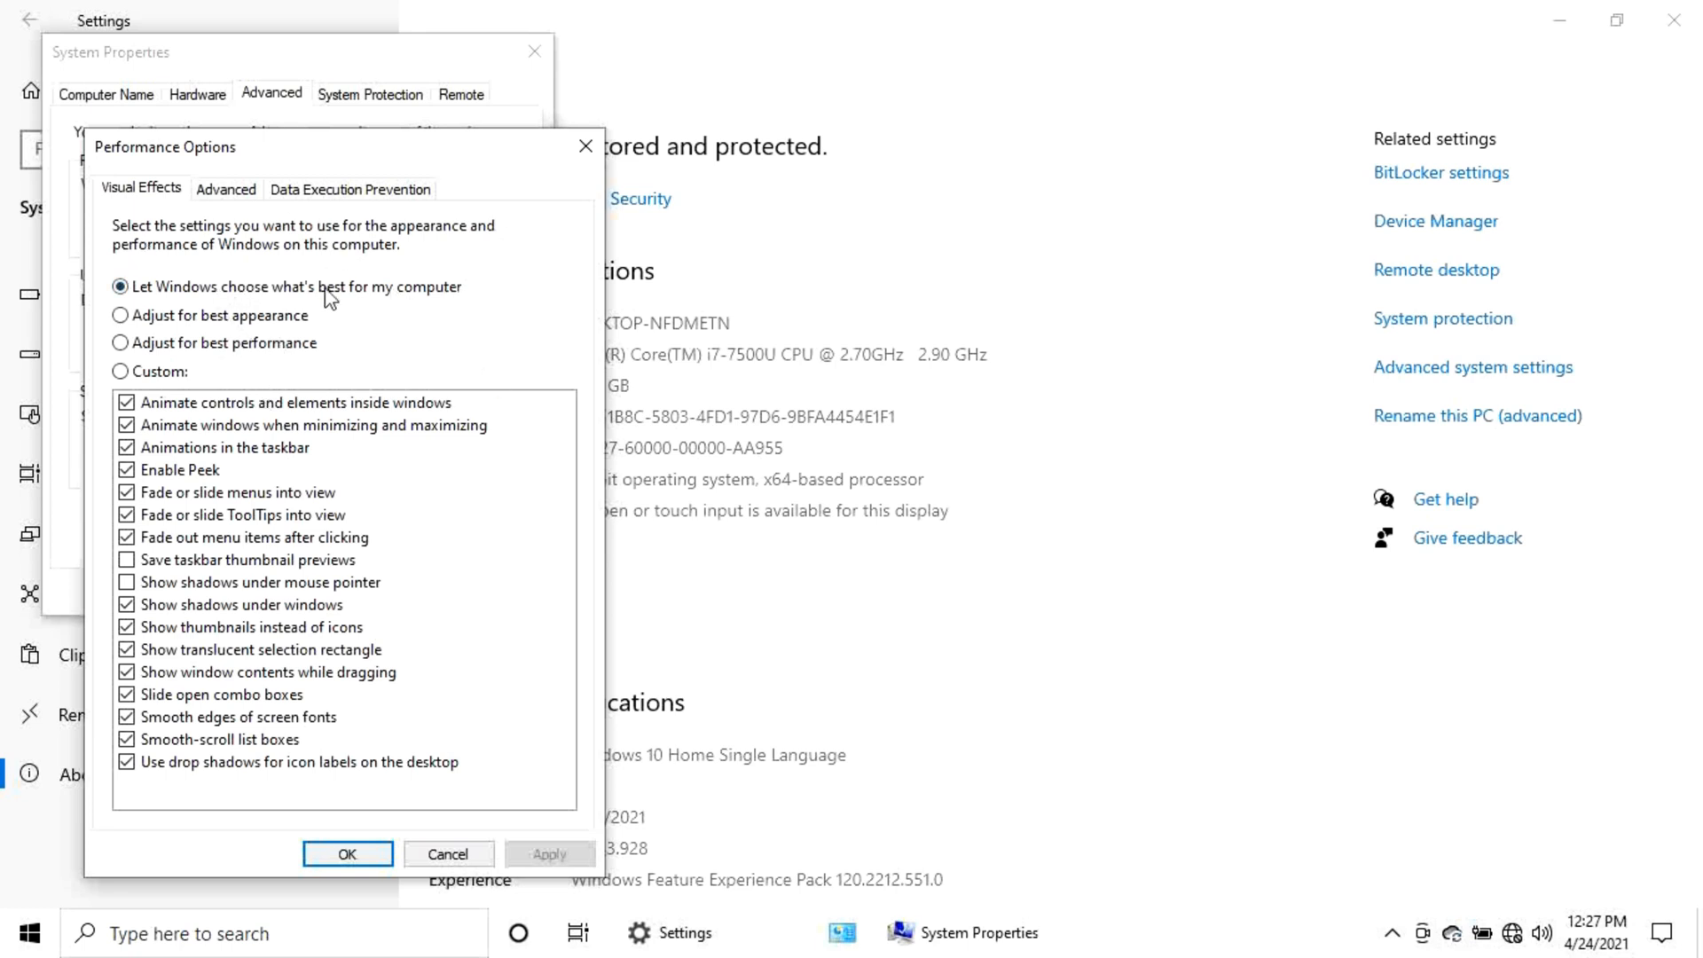
left_click(121, 345)
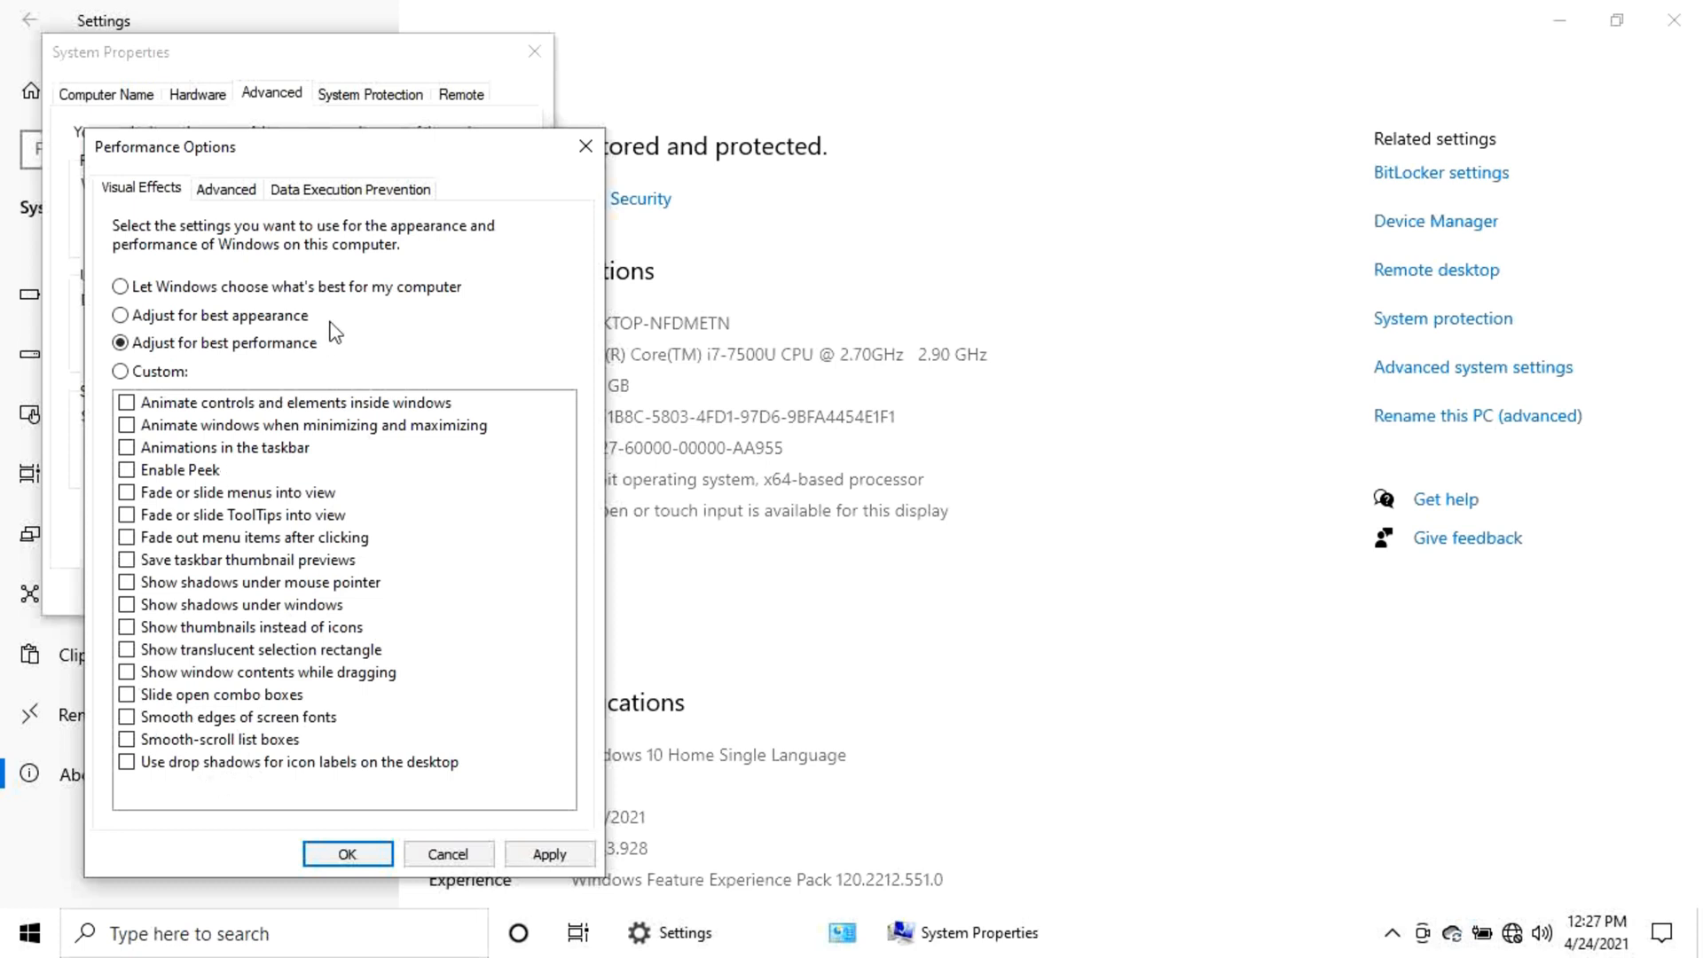
left_click(127, 718)
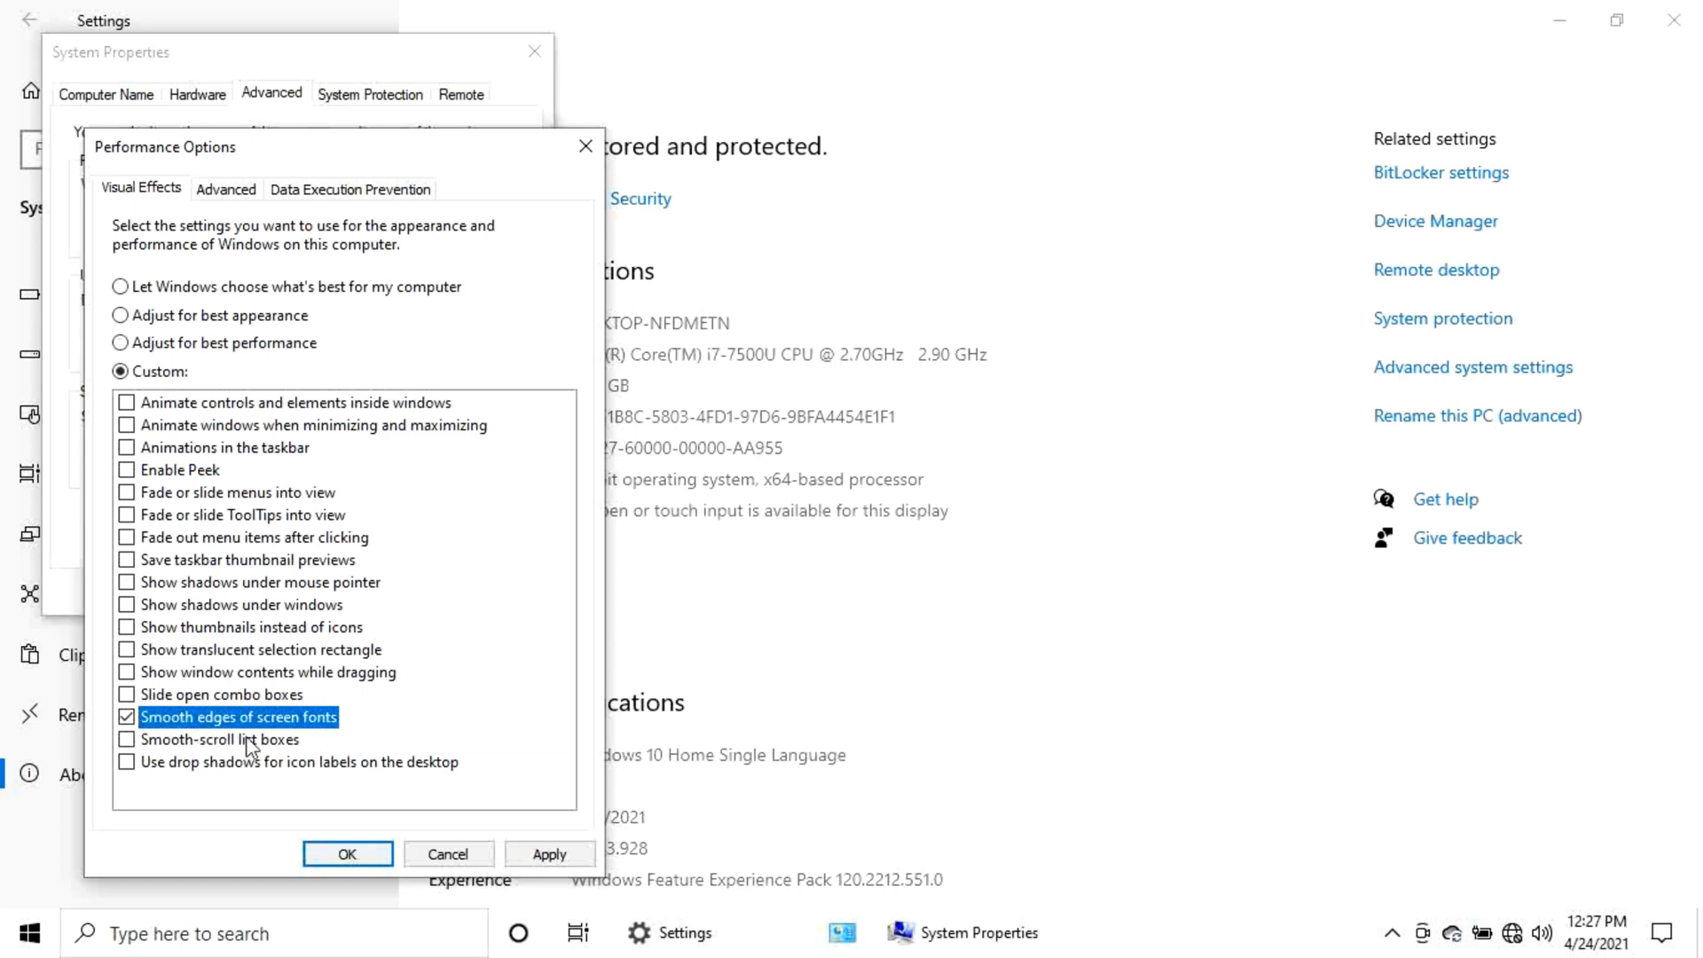
left_click(128, 628)
left_click(365, 632)
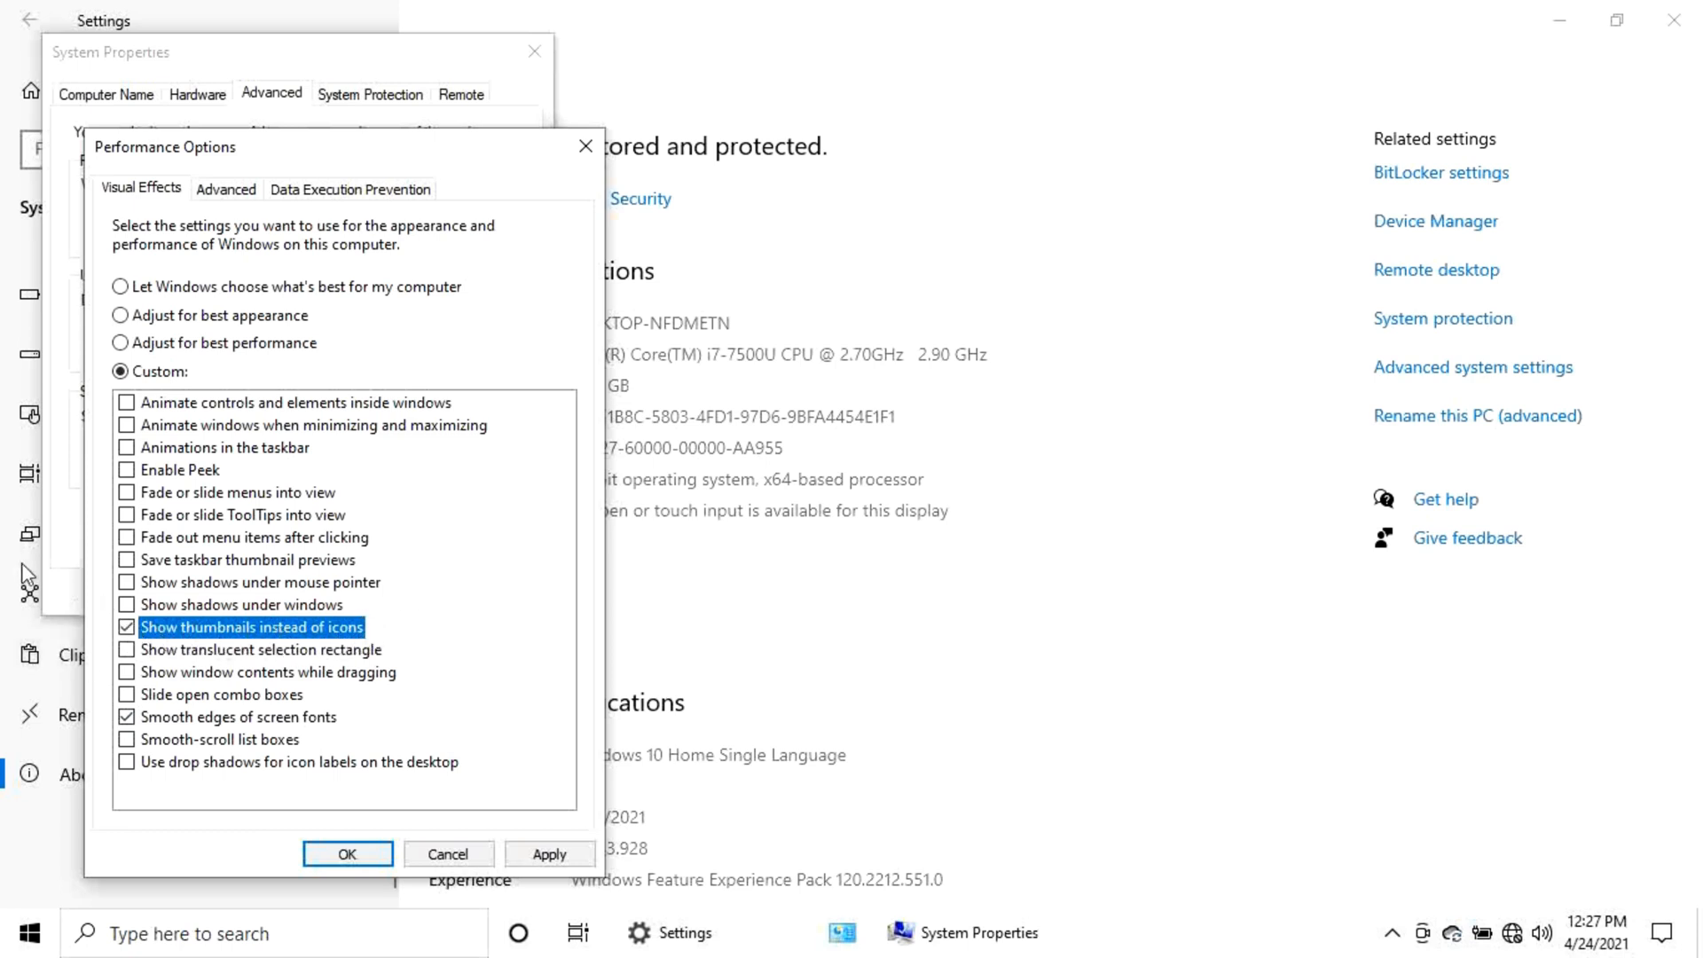
left_click(549, 853)
left_click(349, 855)
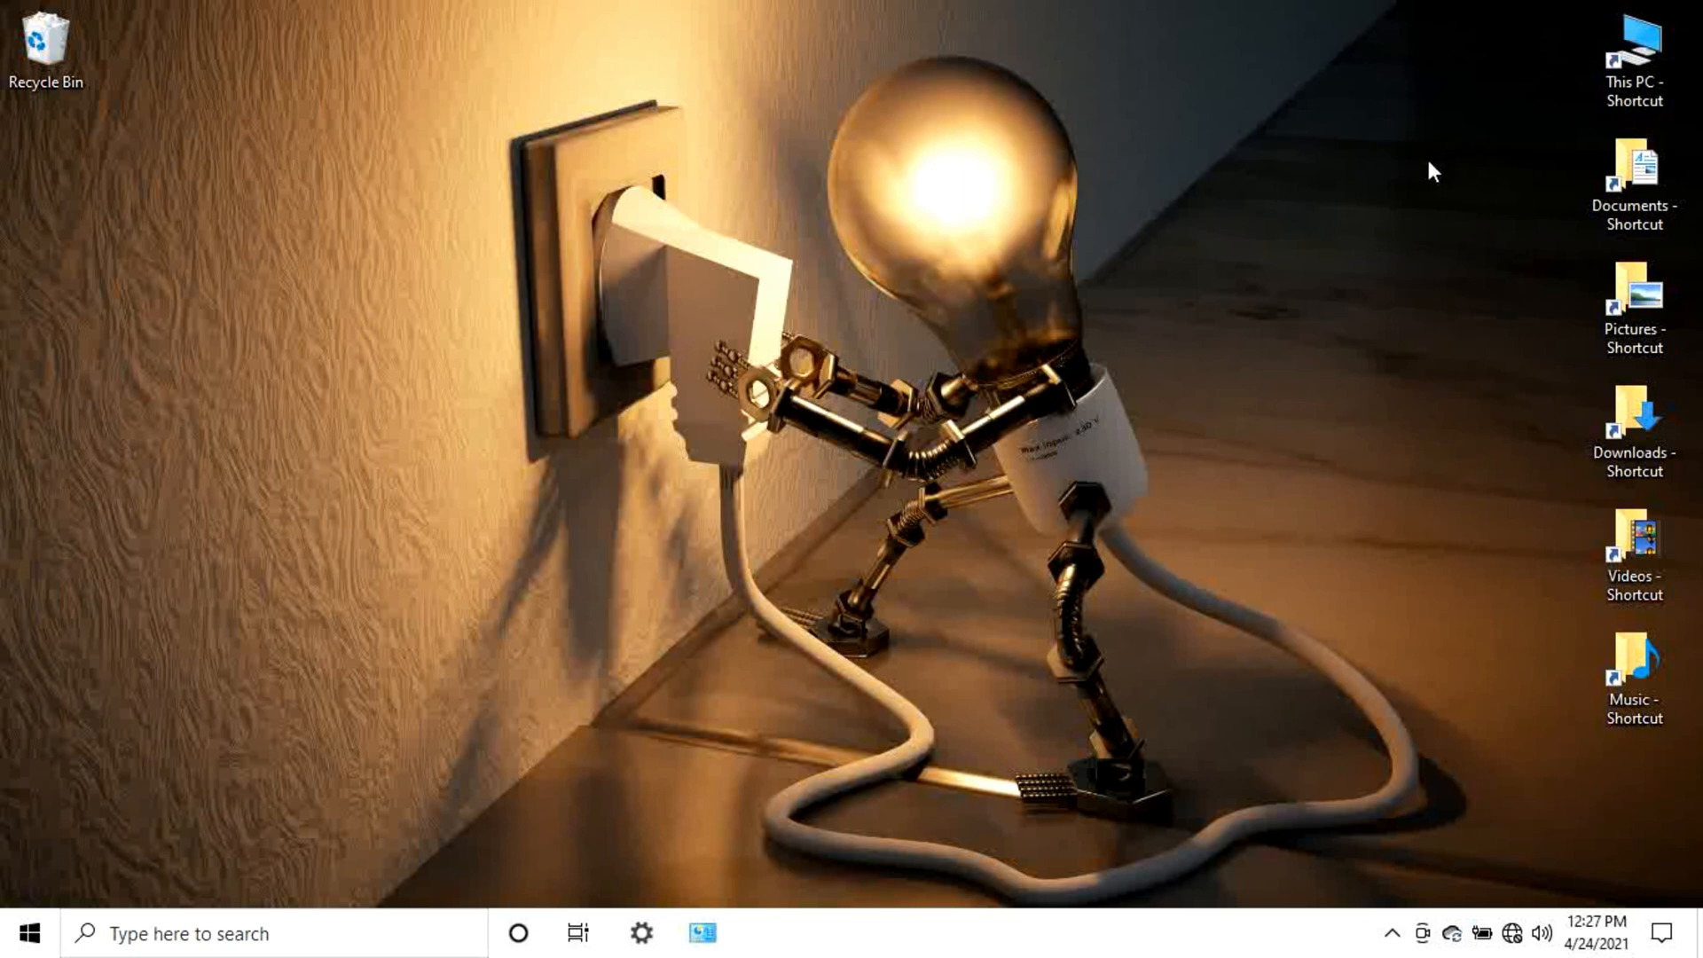
In the Gaming settings, turn Xbox Game Bar on and back off, set Game Mode to off, and close Settings
left_click(644, 933)
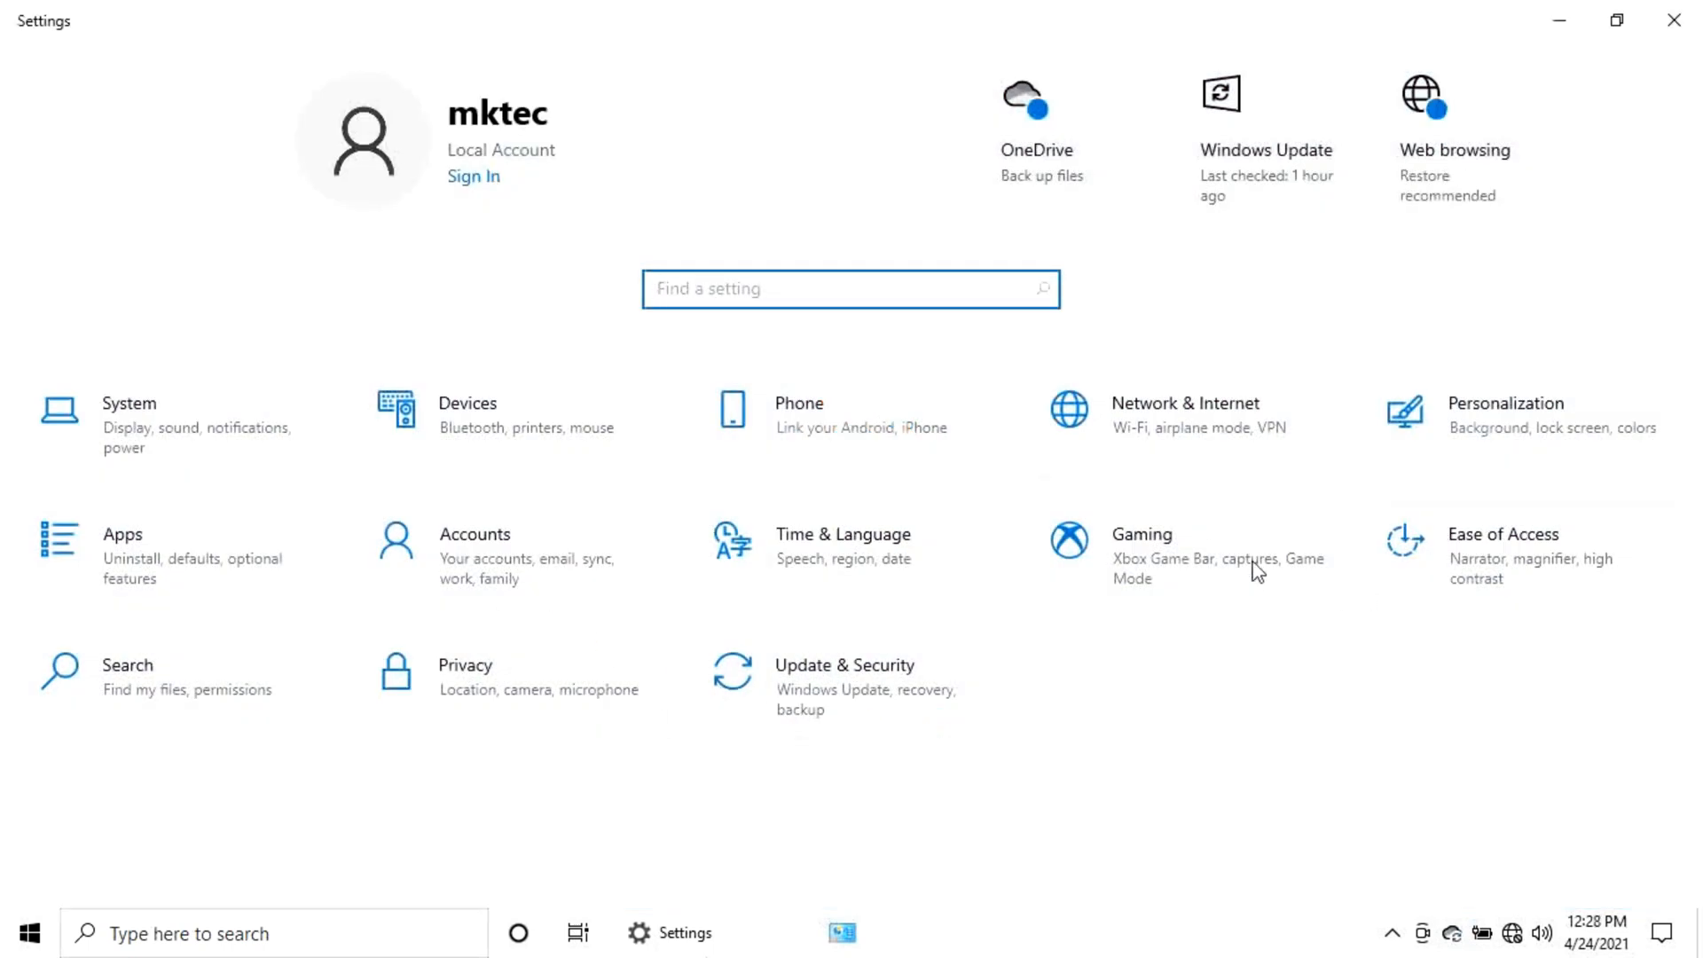
left_click(1219, 553)
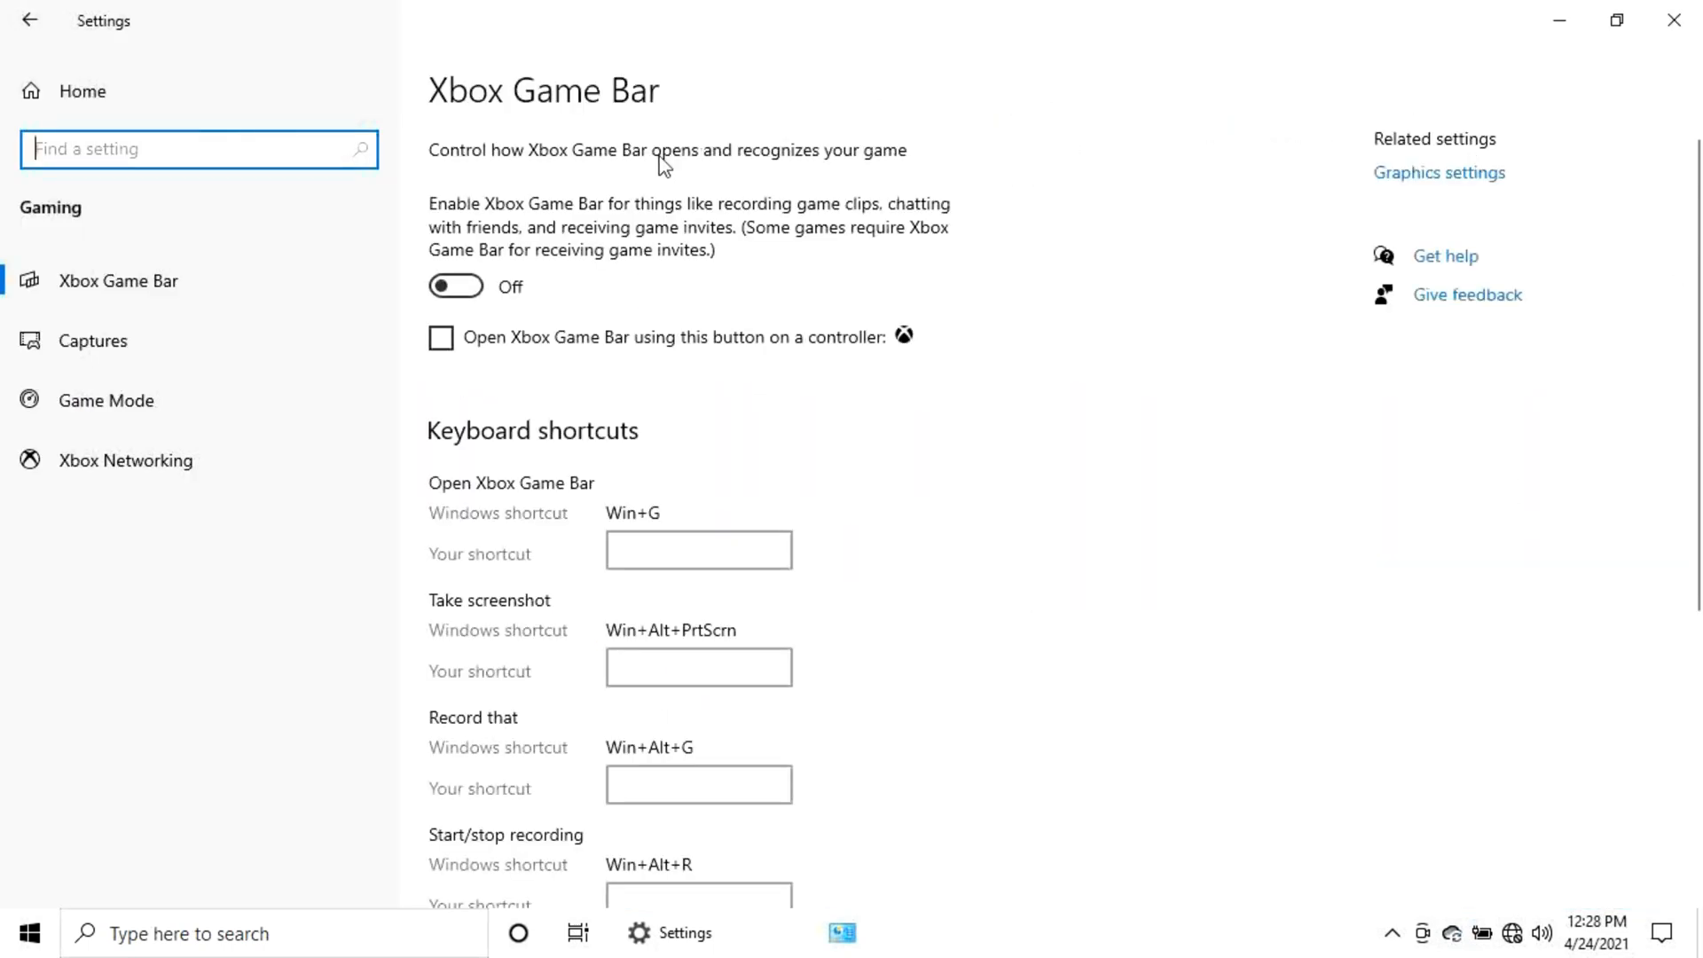
left_click(145, 277)
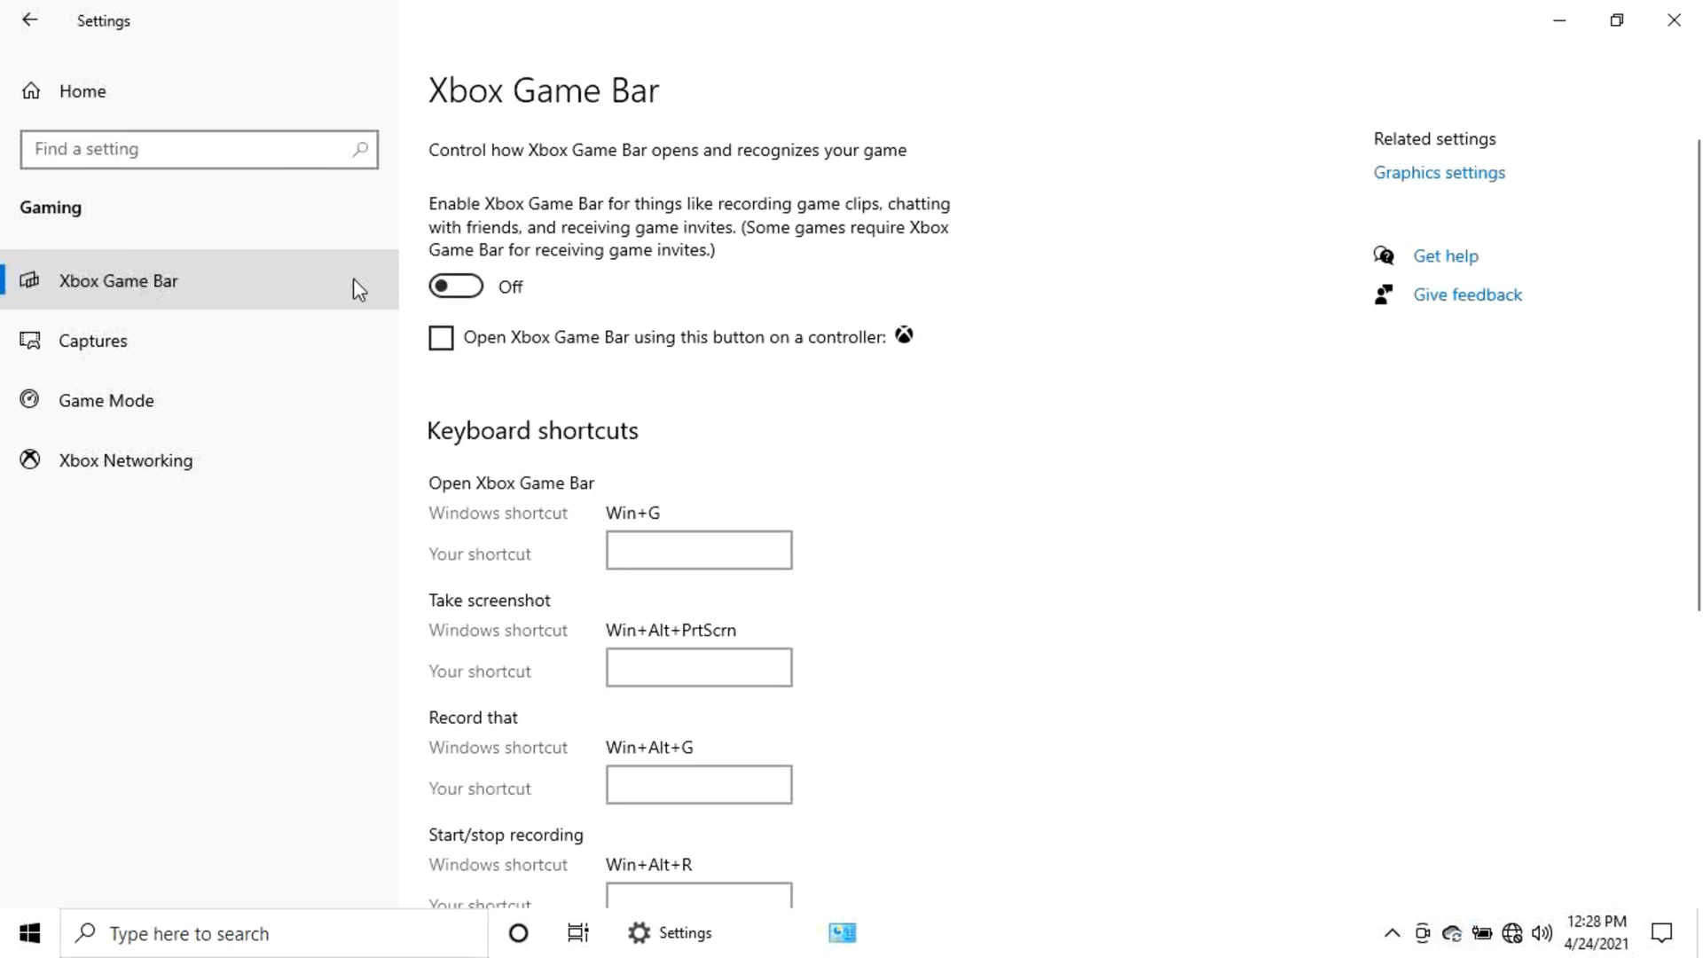
left_click(489, 285)
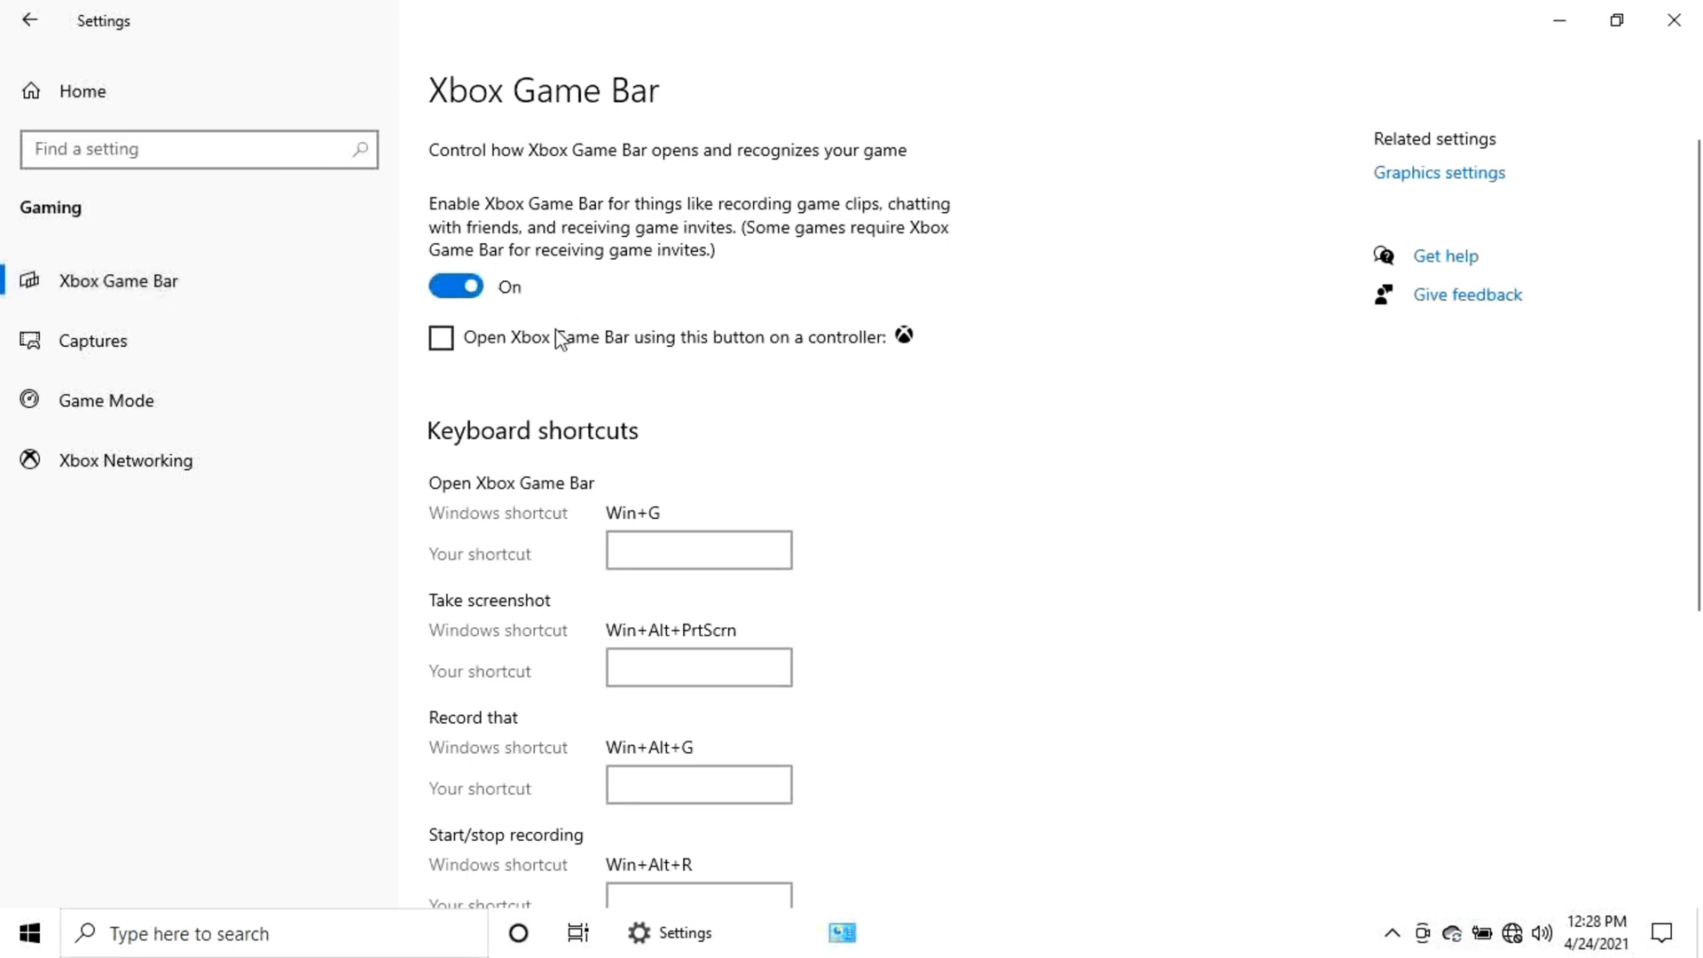
left_click(446, 295)
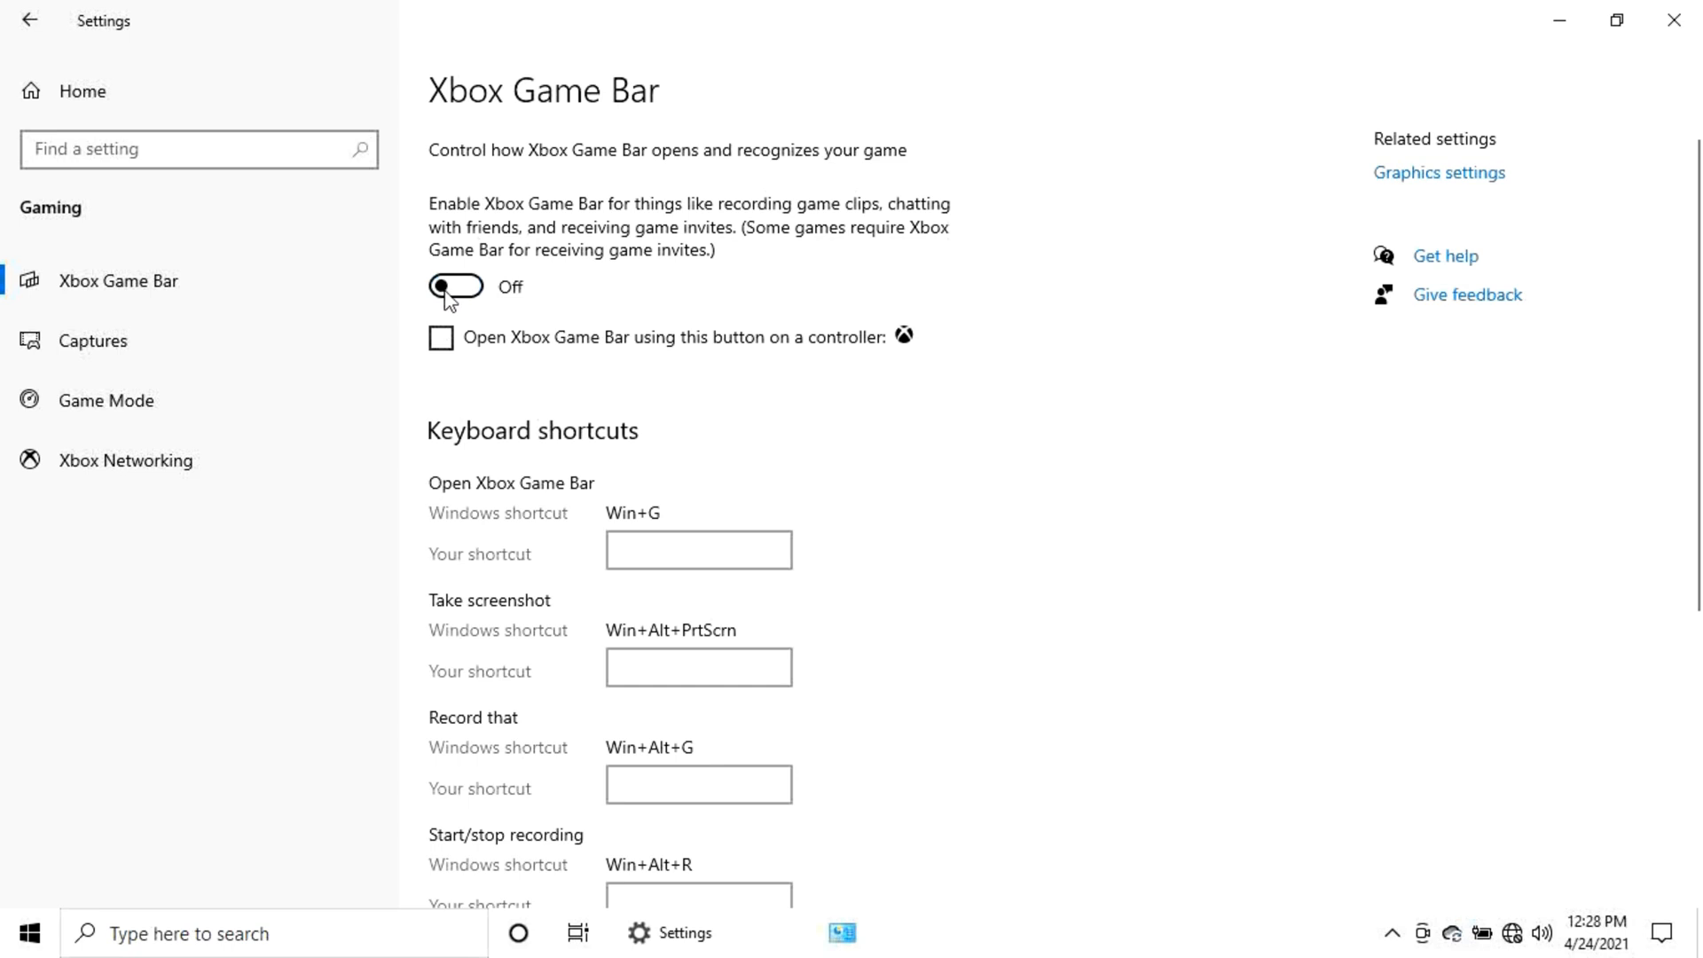
left_click(135, 399)
left_click(469, 240)
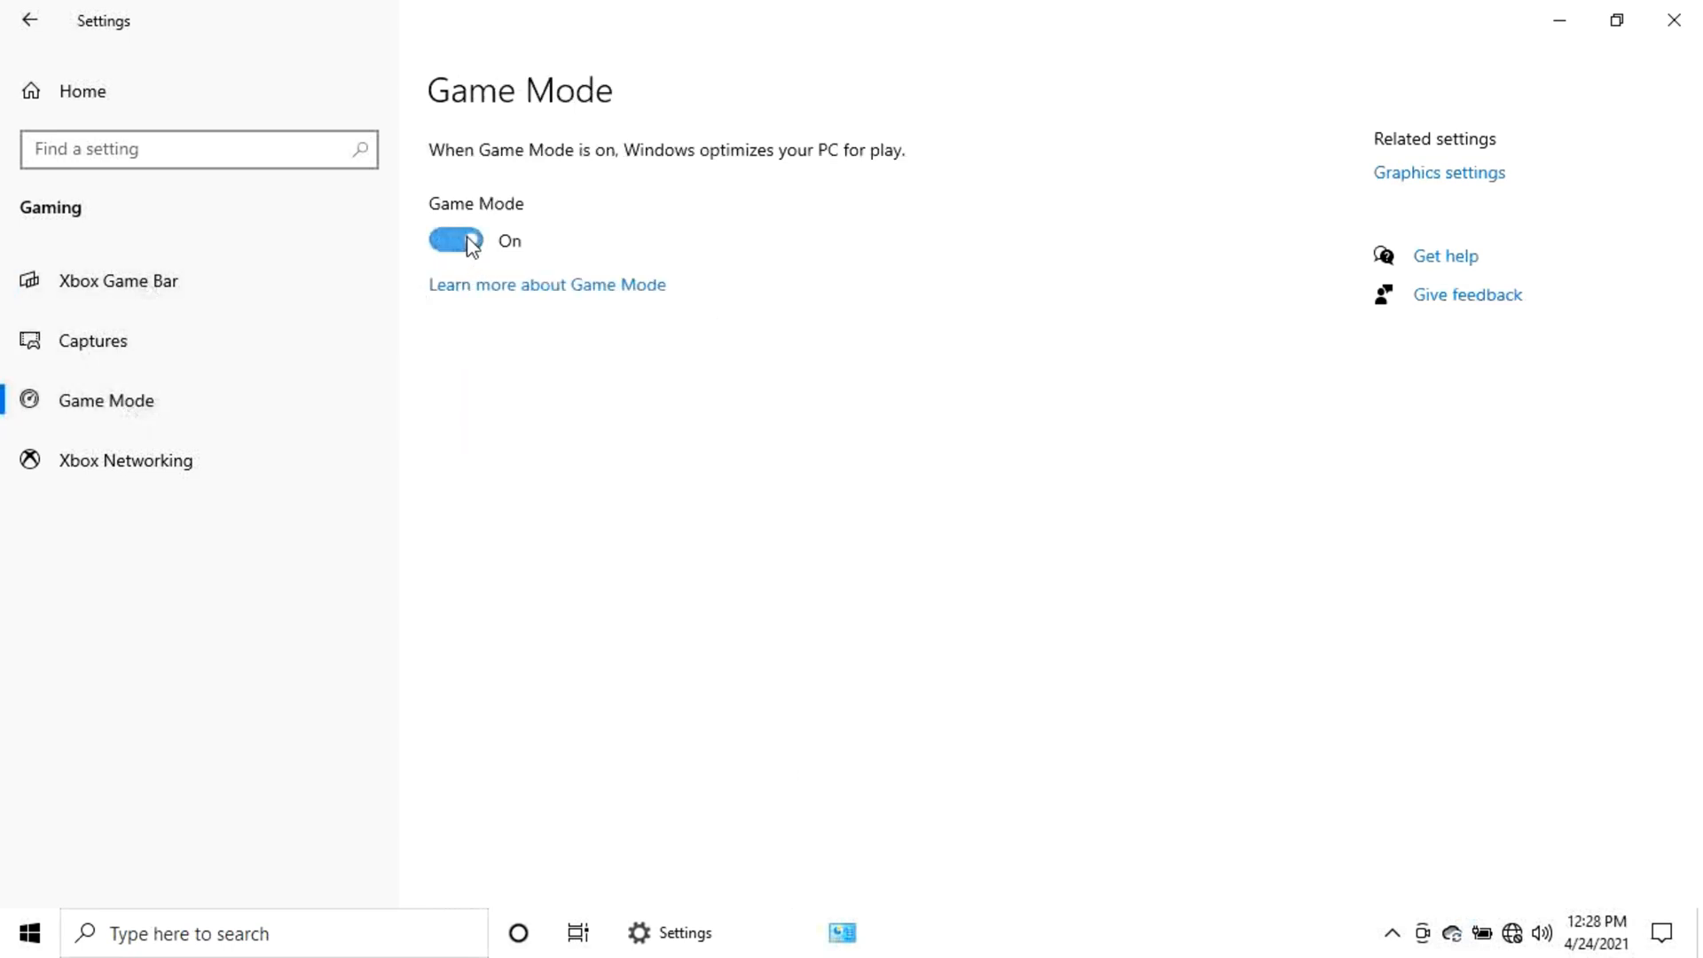
left_click(444, 249)
left_click(1680, 17)
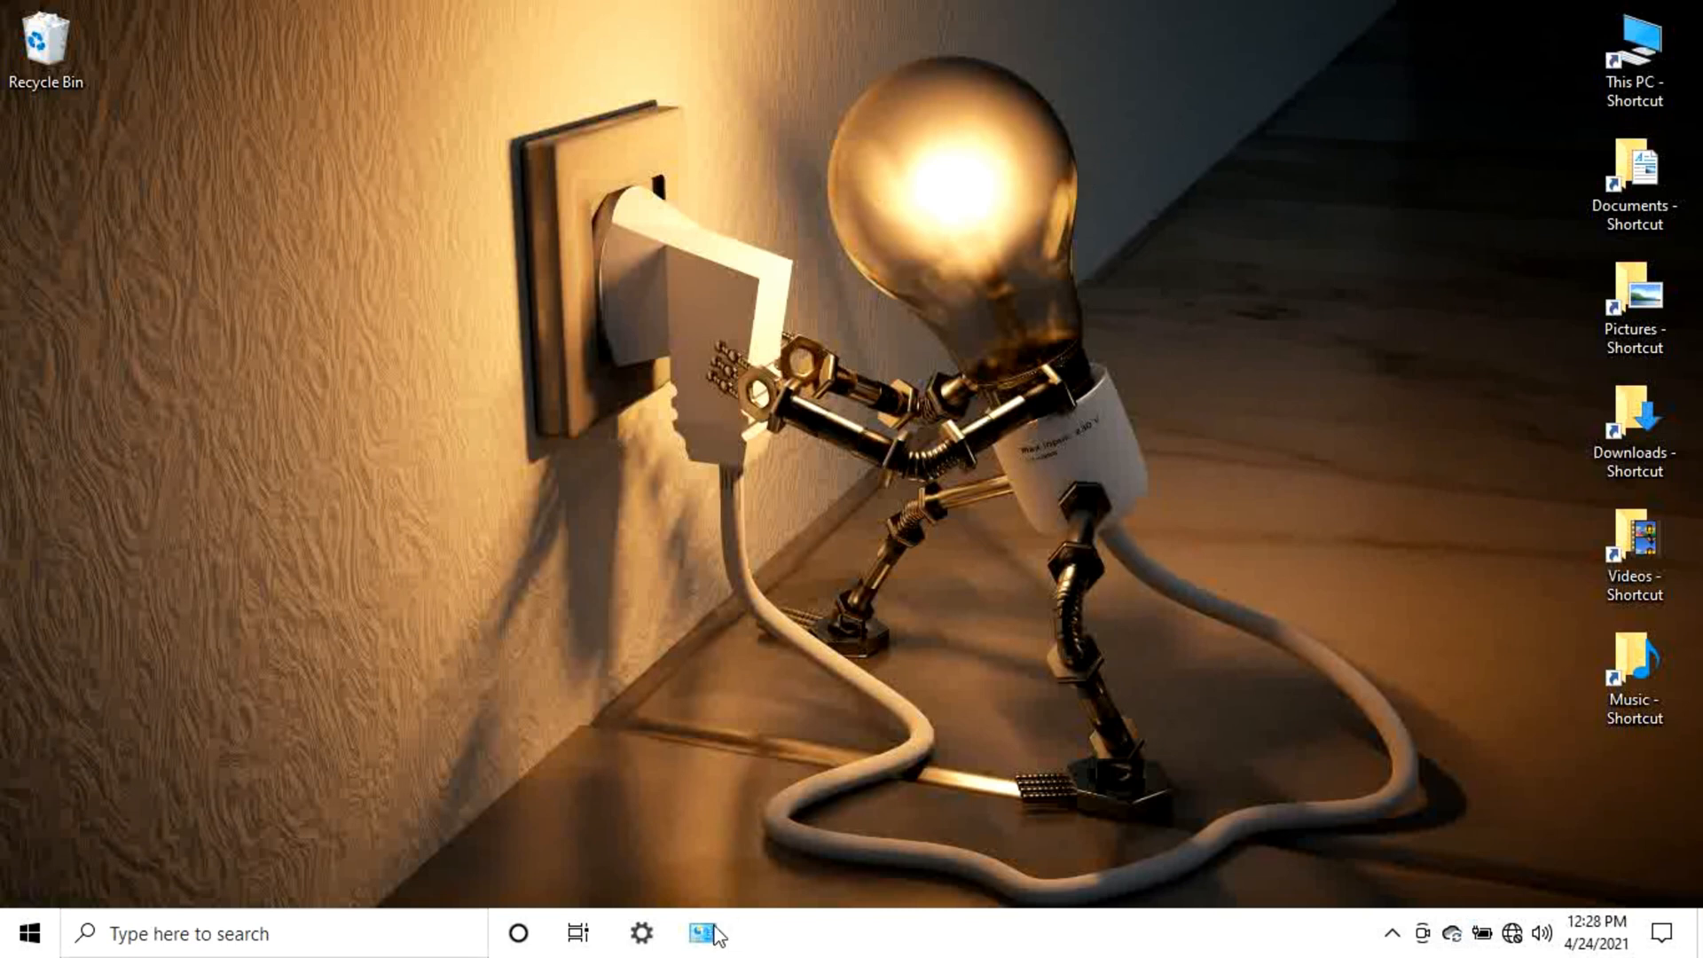
In File Explorer Options, select Show hidden files, folders, and drives, keep Hide extensions for known file types unchecked, and apply the settings
left_click(715, 935)
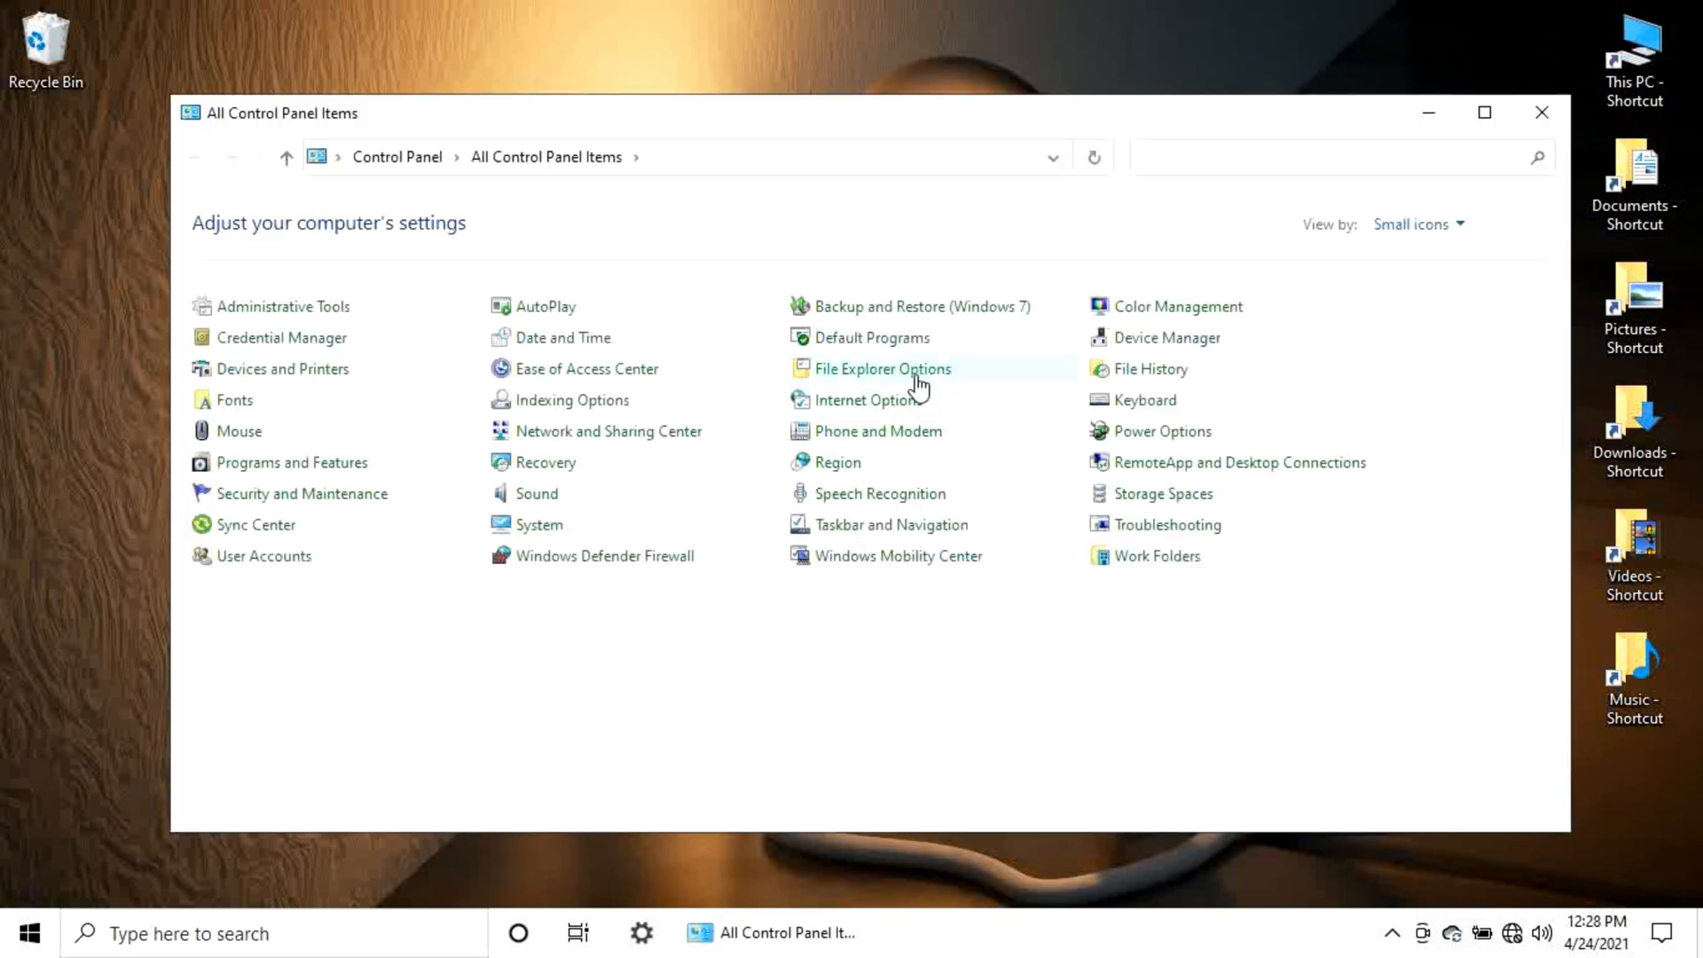
left_click(918, 381)
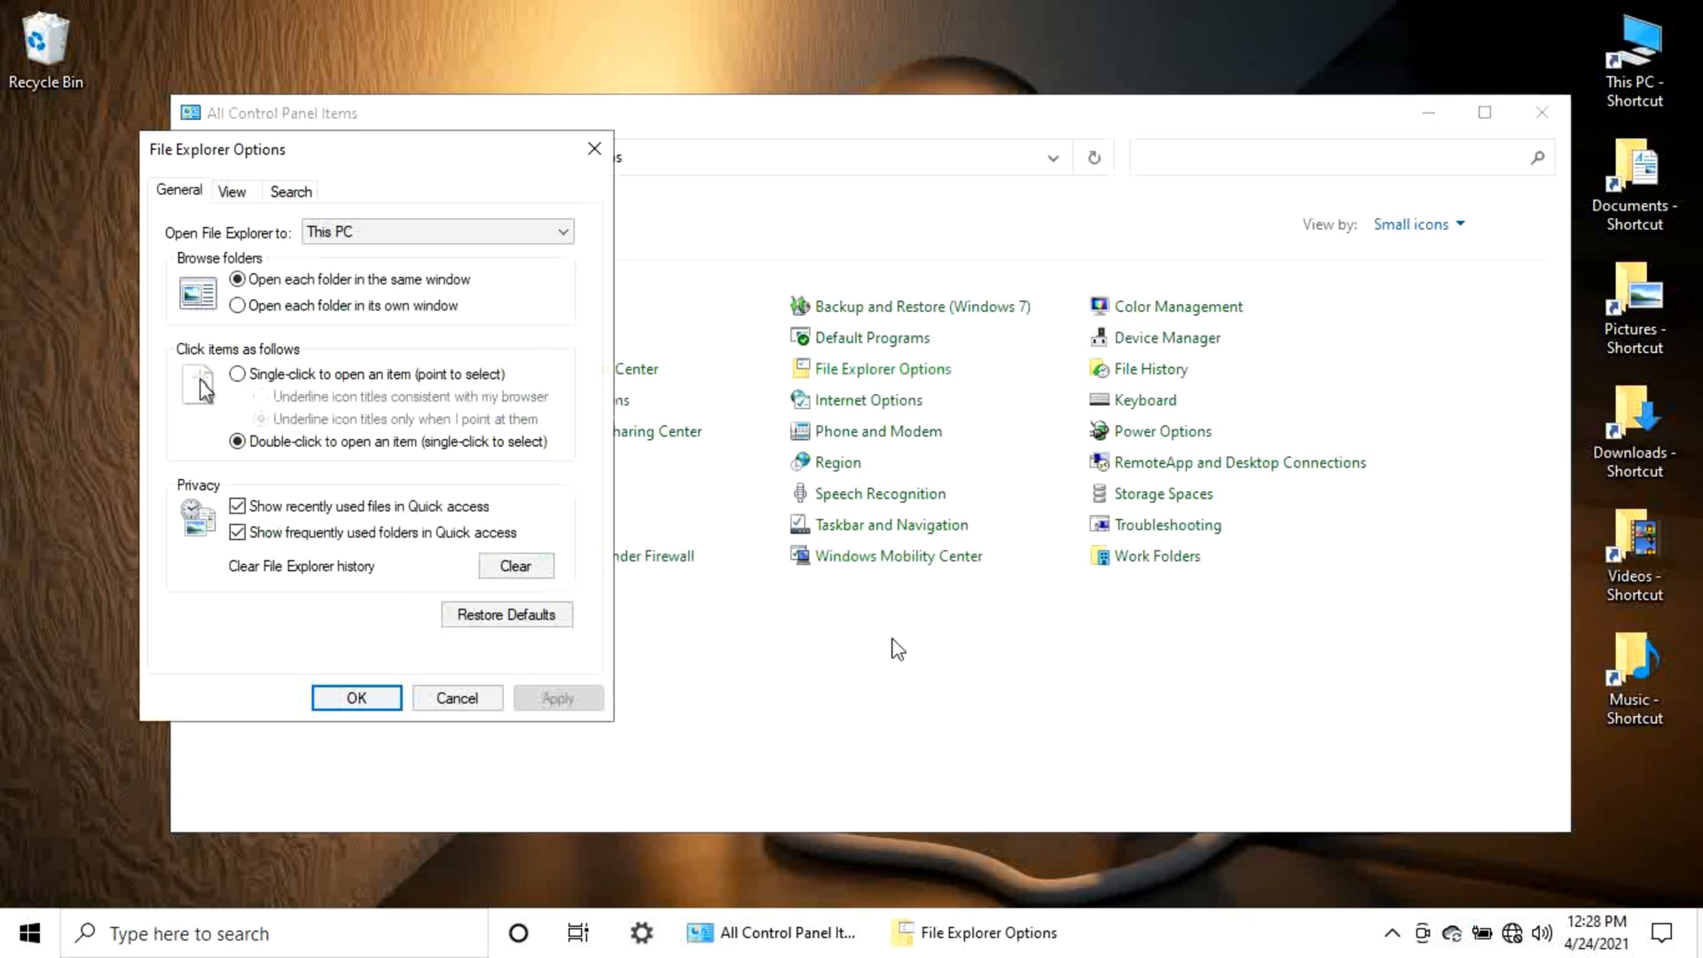
left_click(232, 192)
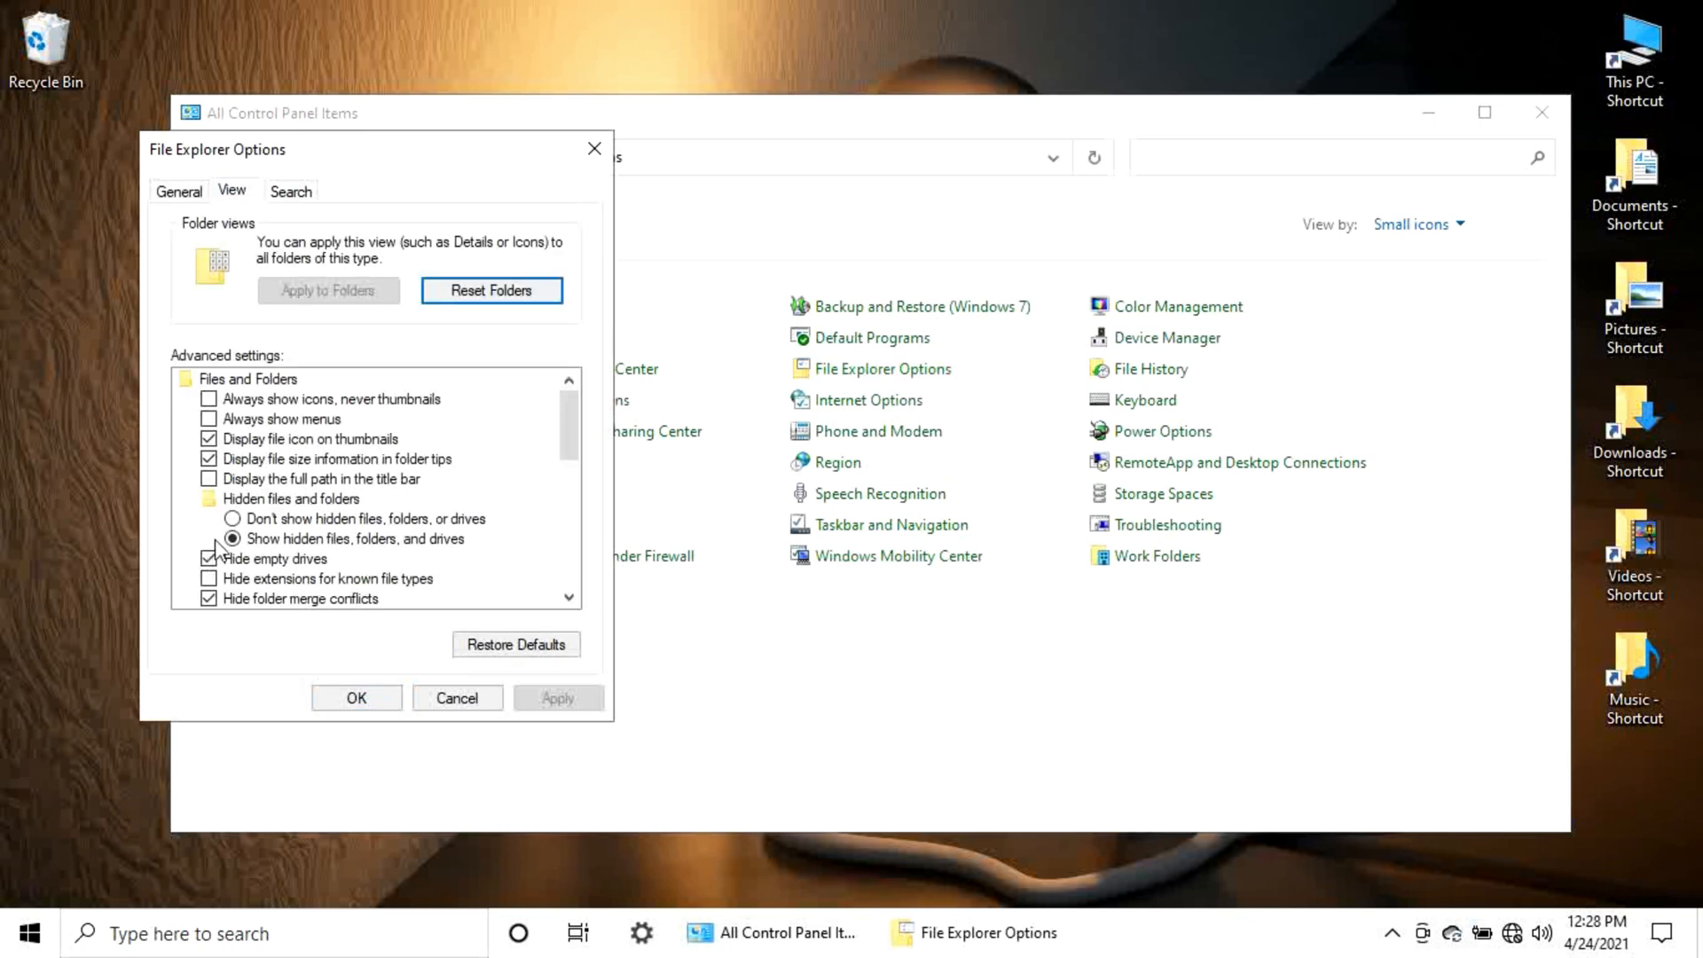
left_click(233, 518)
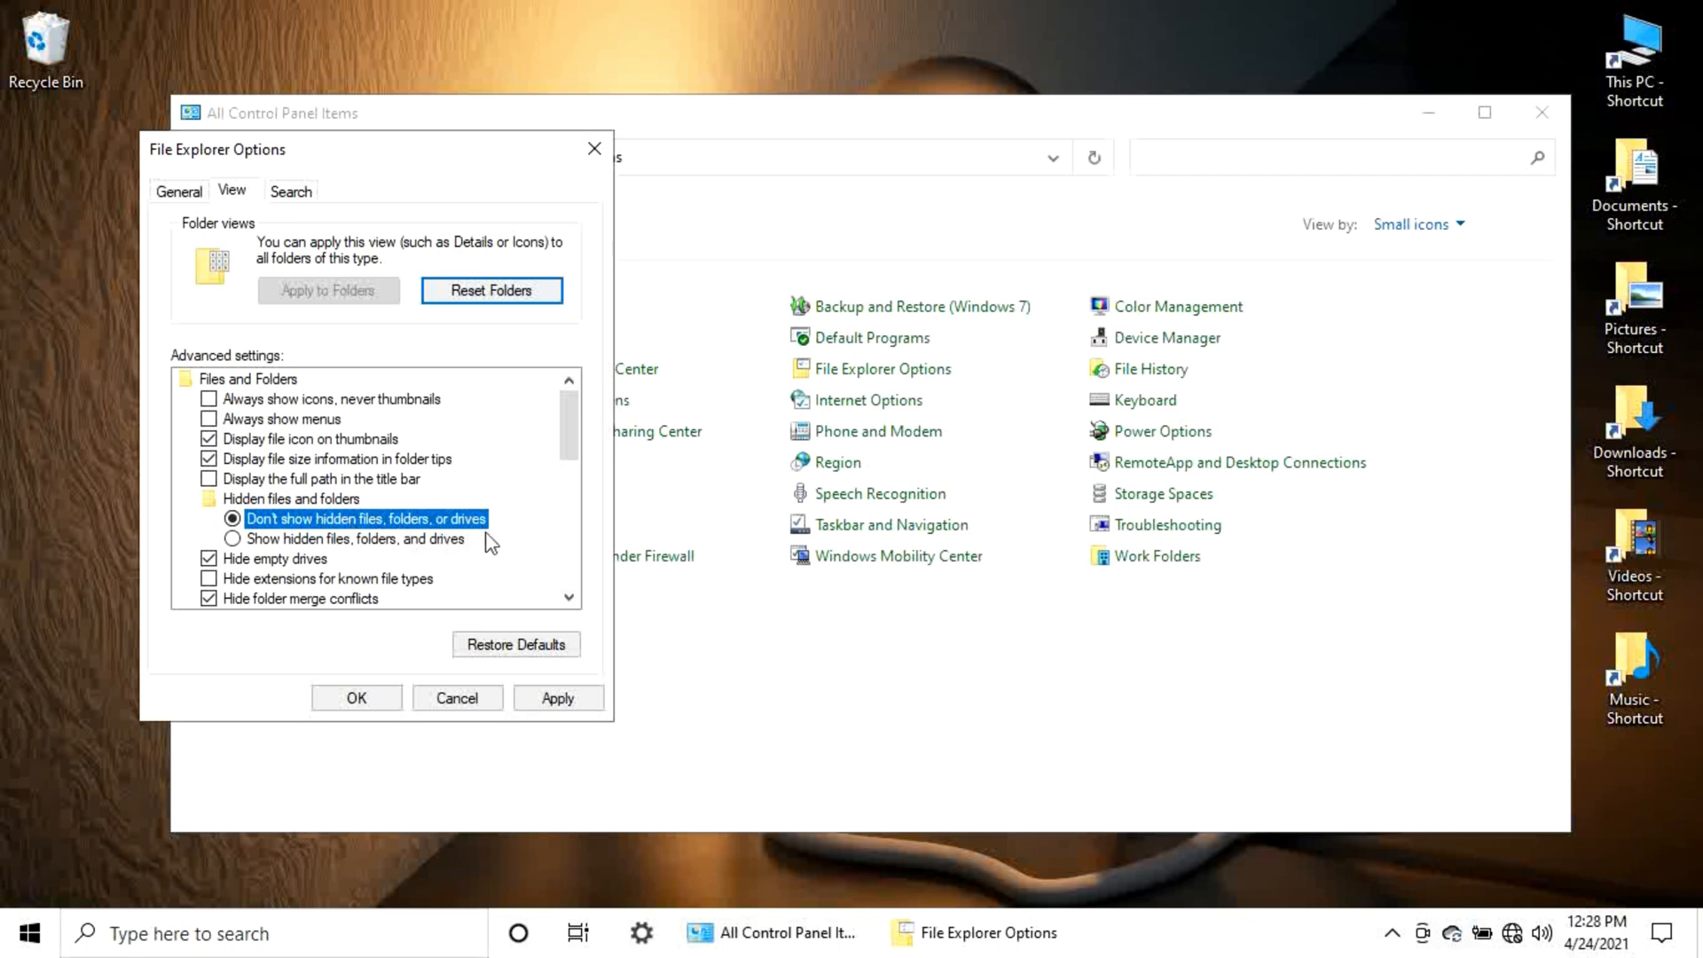
left_click(236, 541)
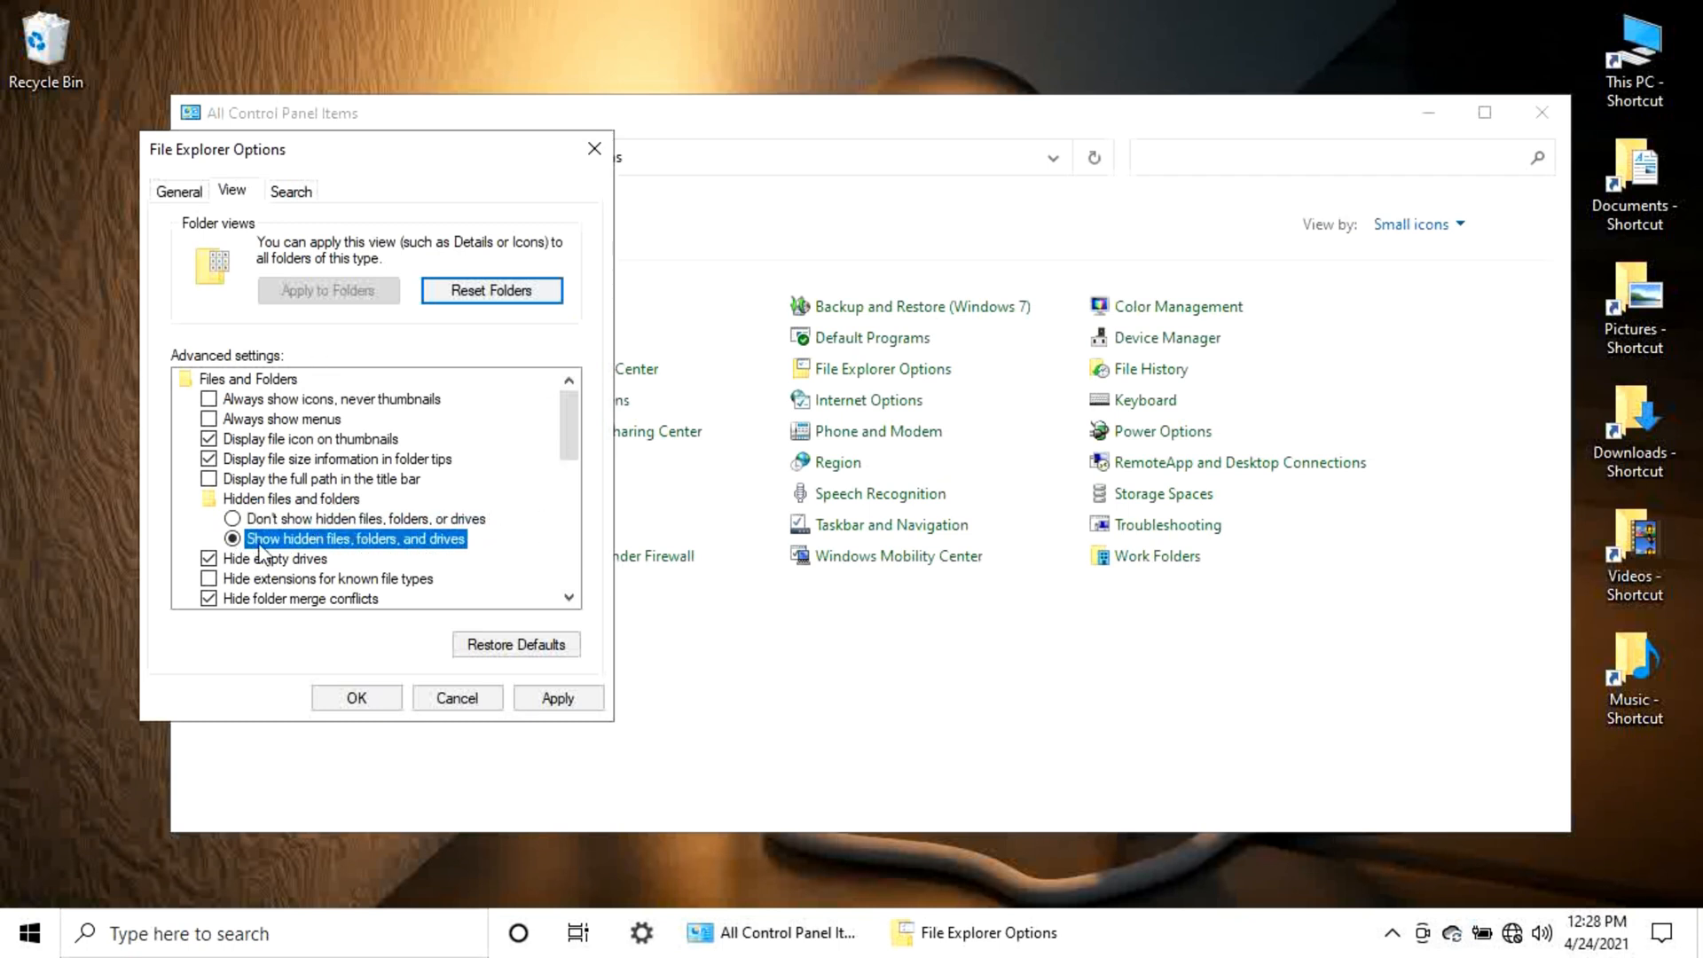
scroll(346, 516, "down", 1)
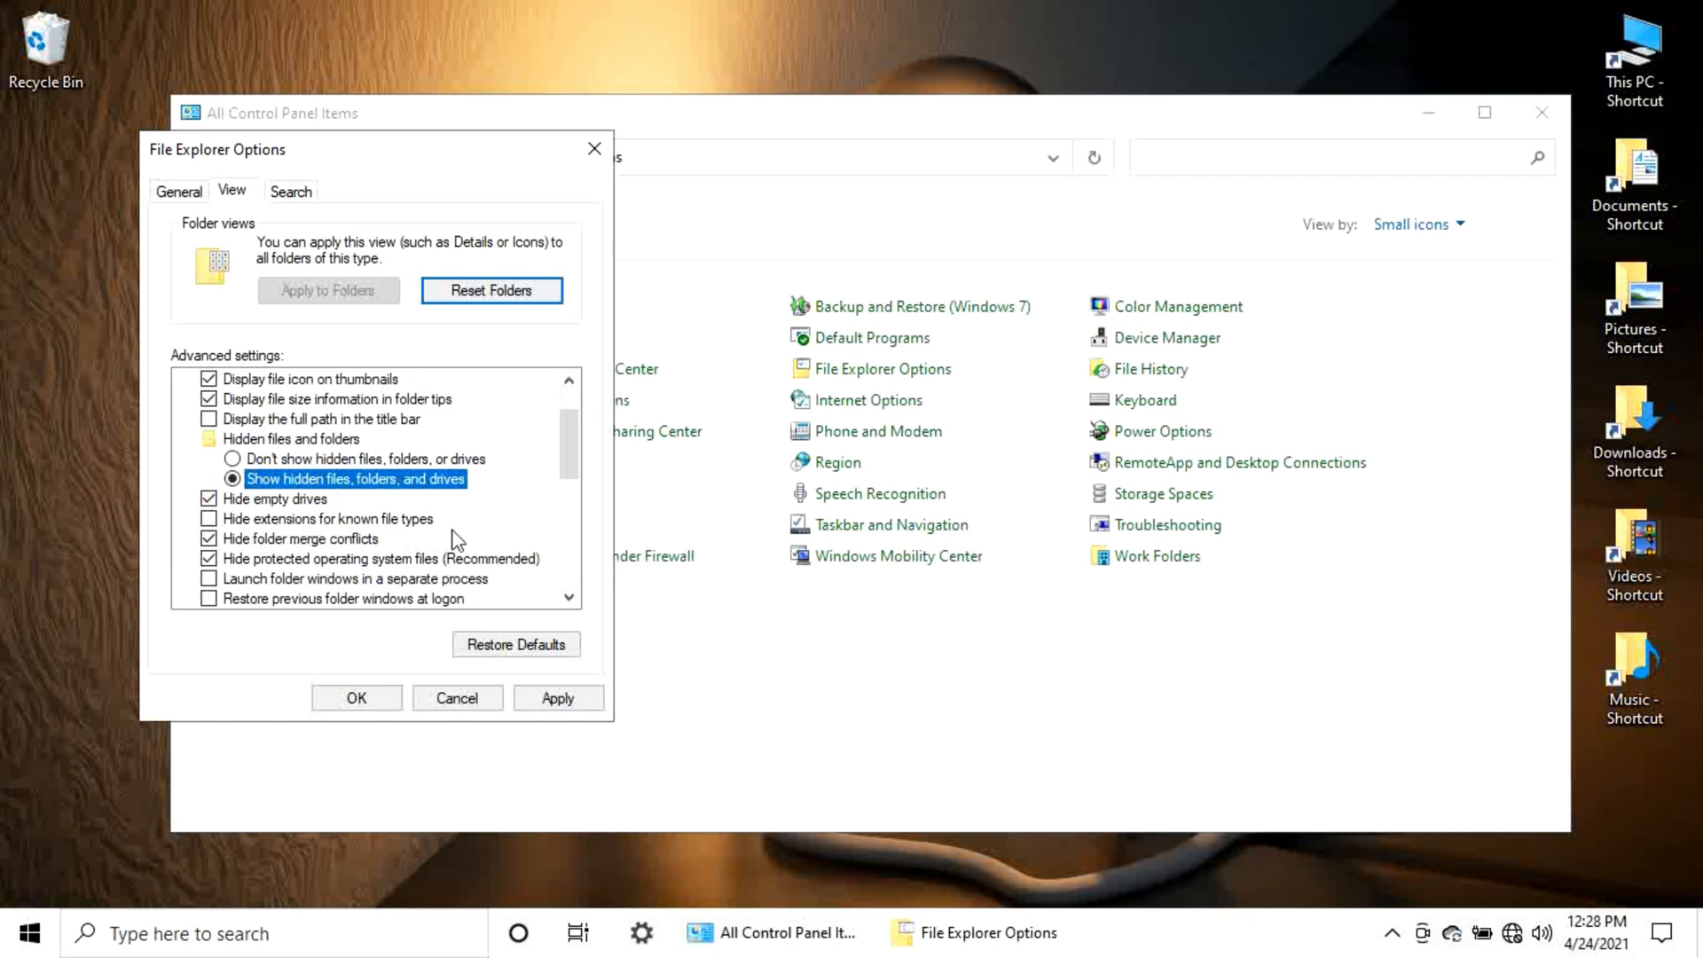
left_click(209, 520)
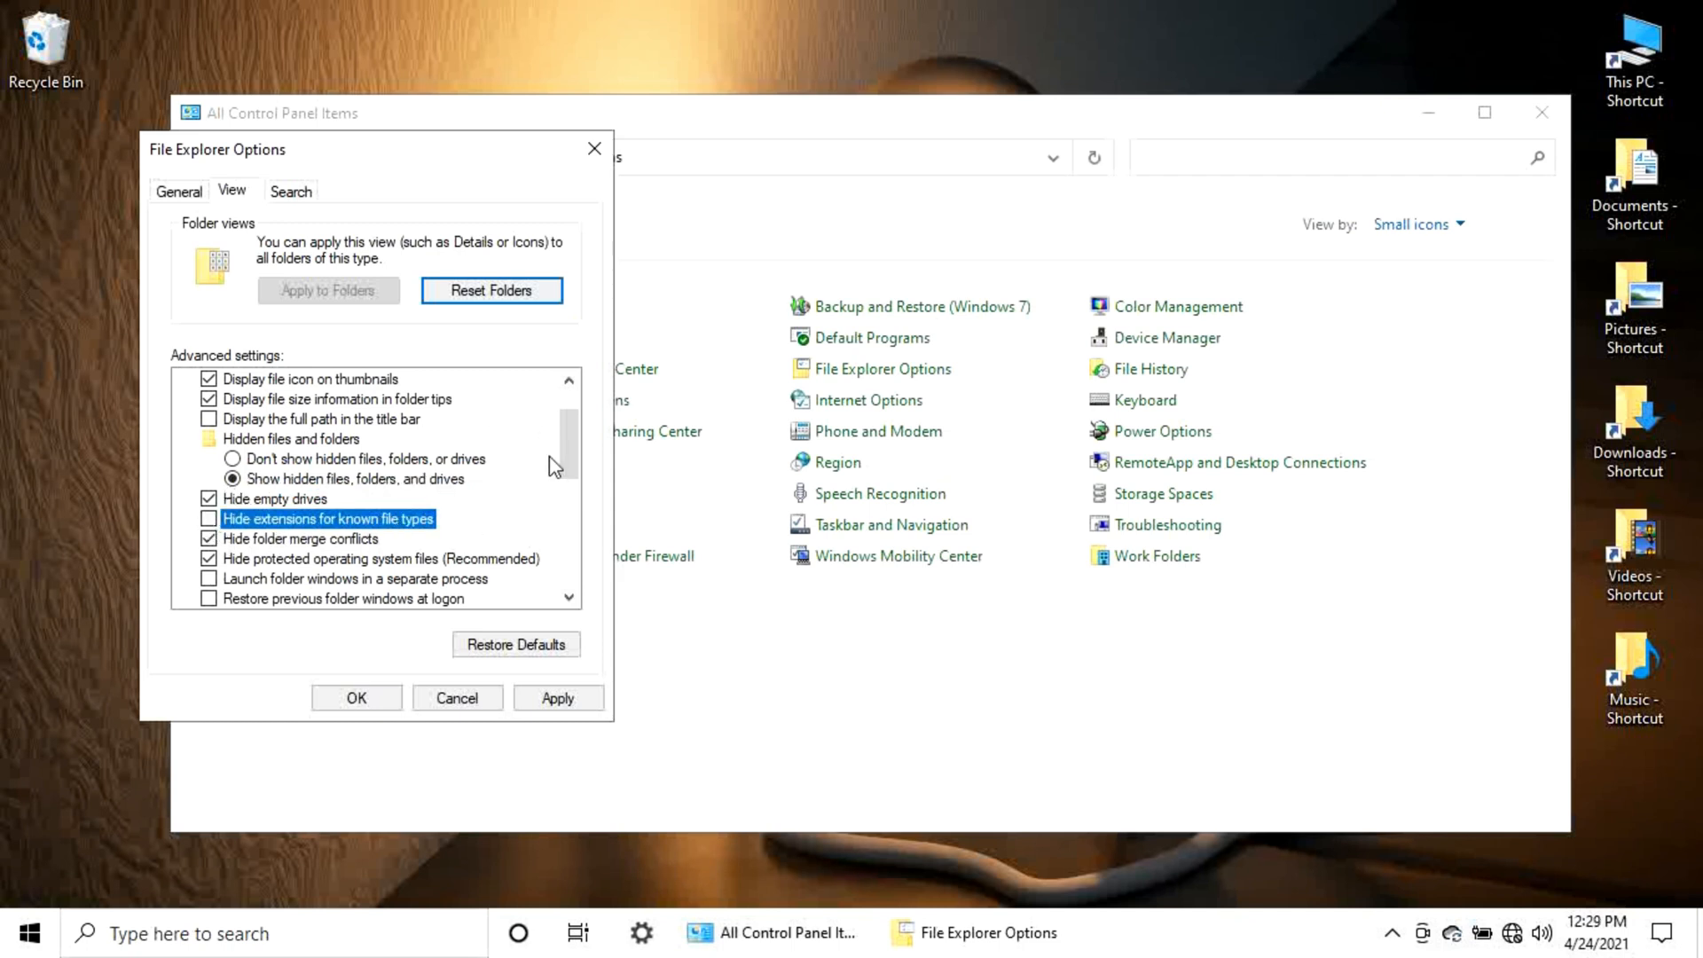
left_click(568, 709)
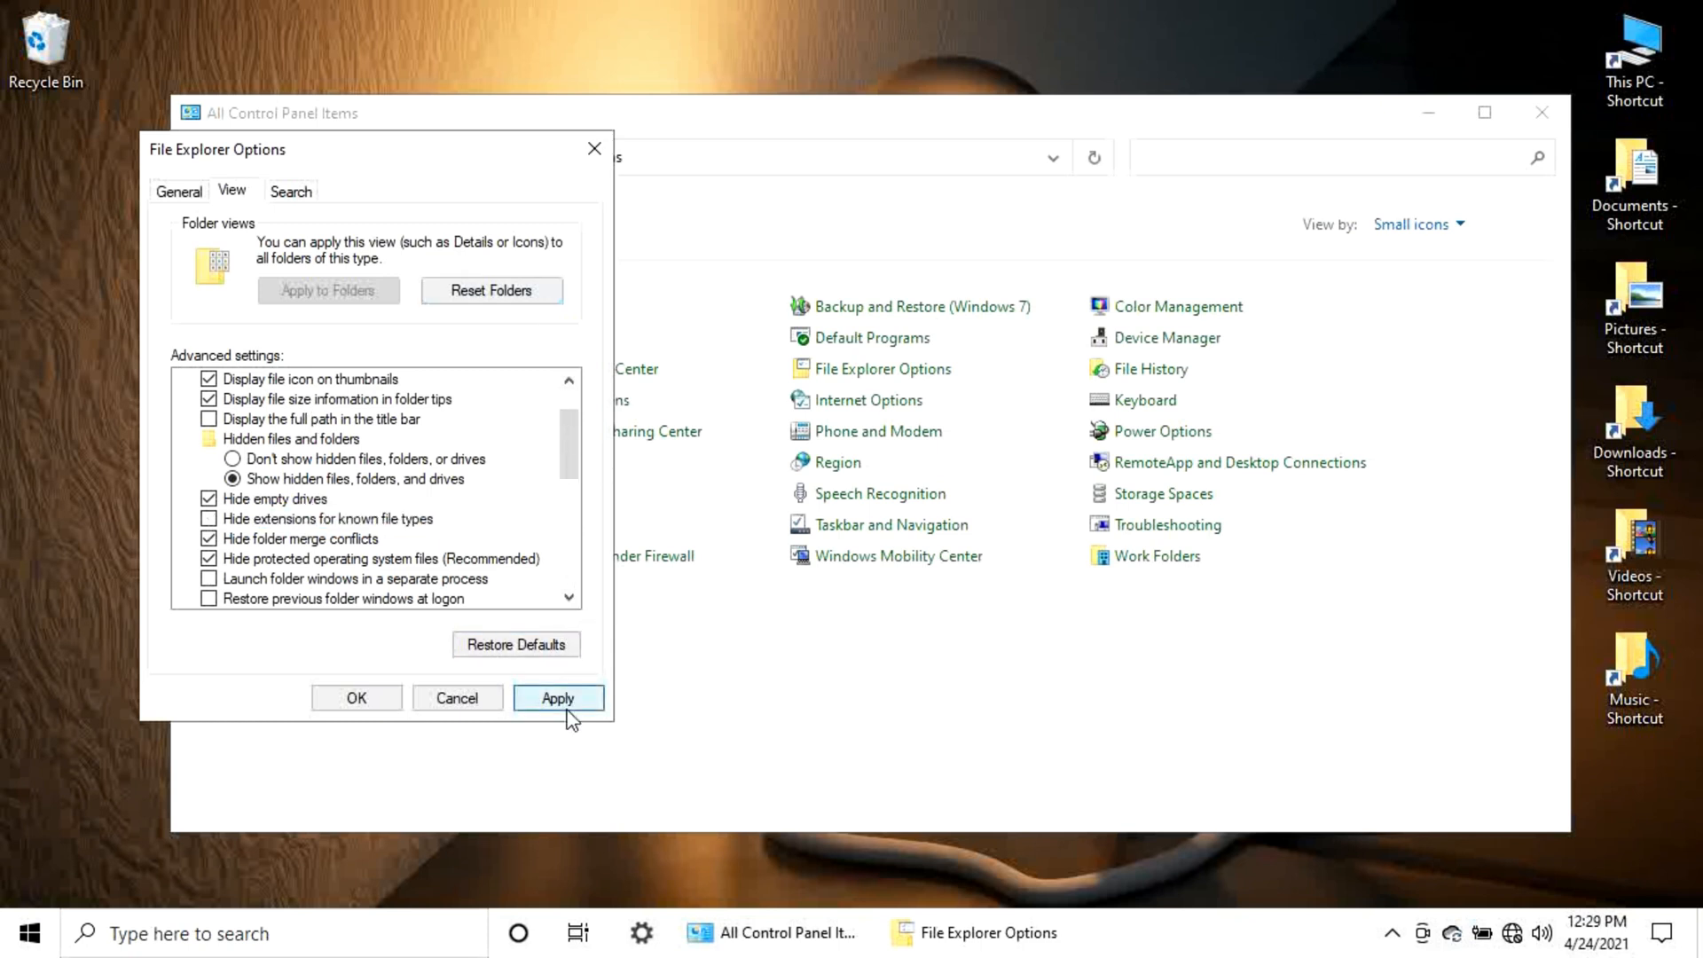
left_click(355, 699)
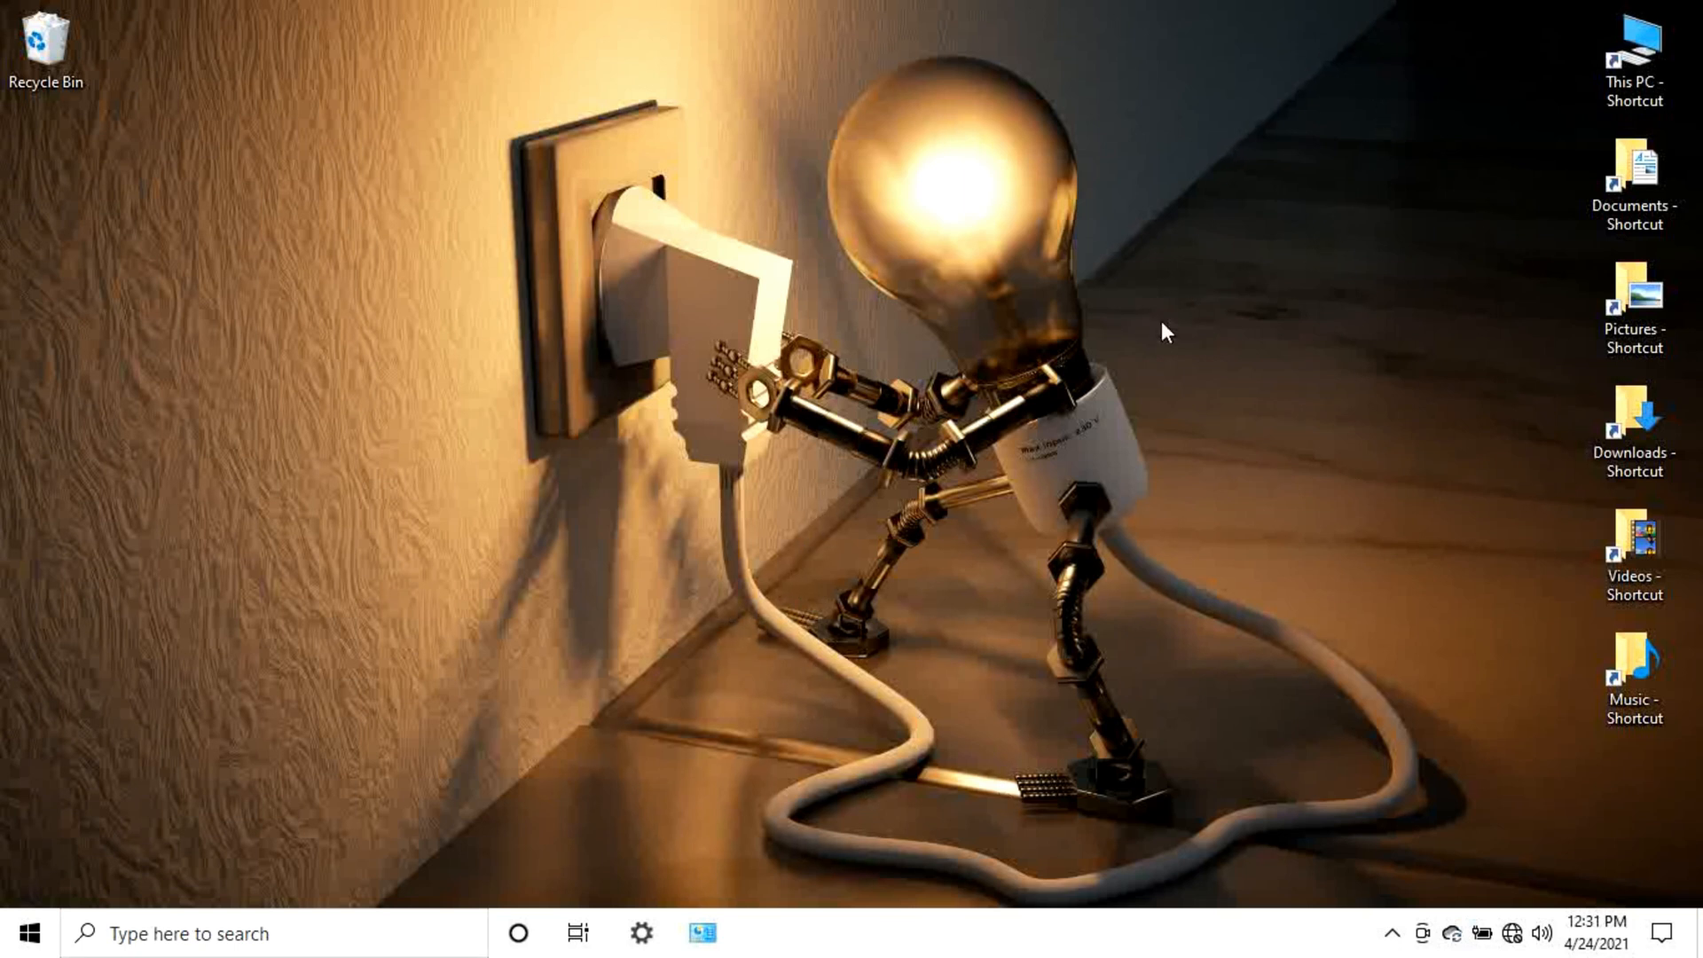
Set File Explorer to open to This PC in File Explorer Options, and apply the change
left_click(726, 936)
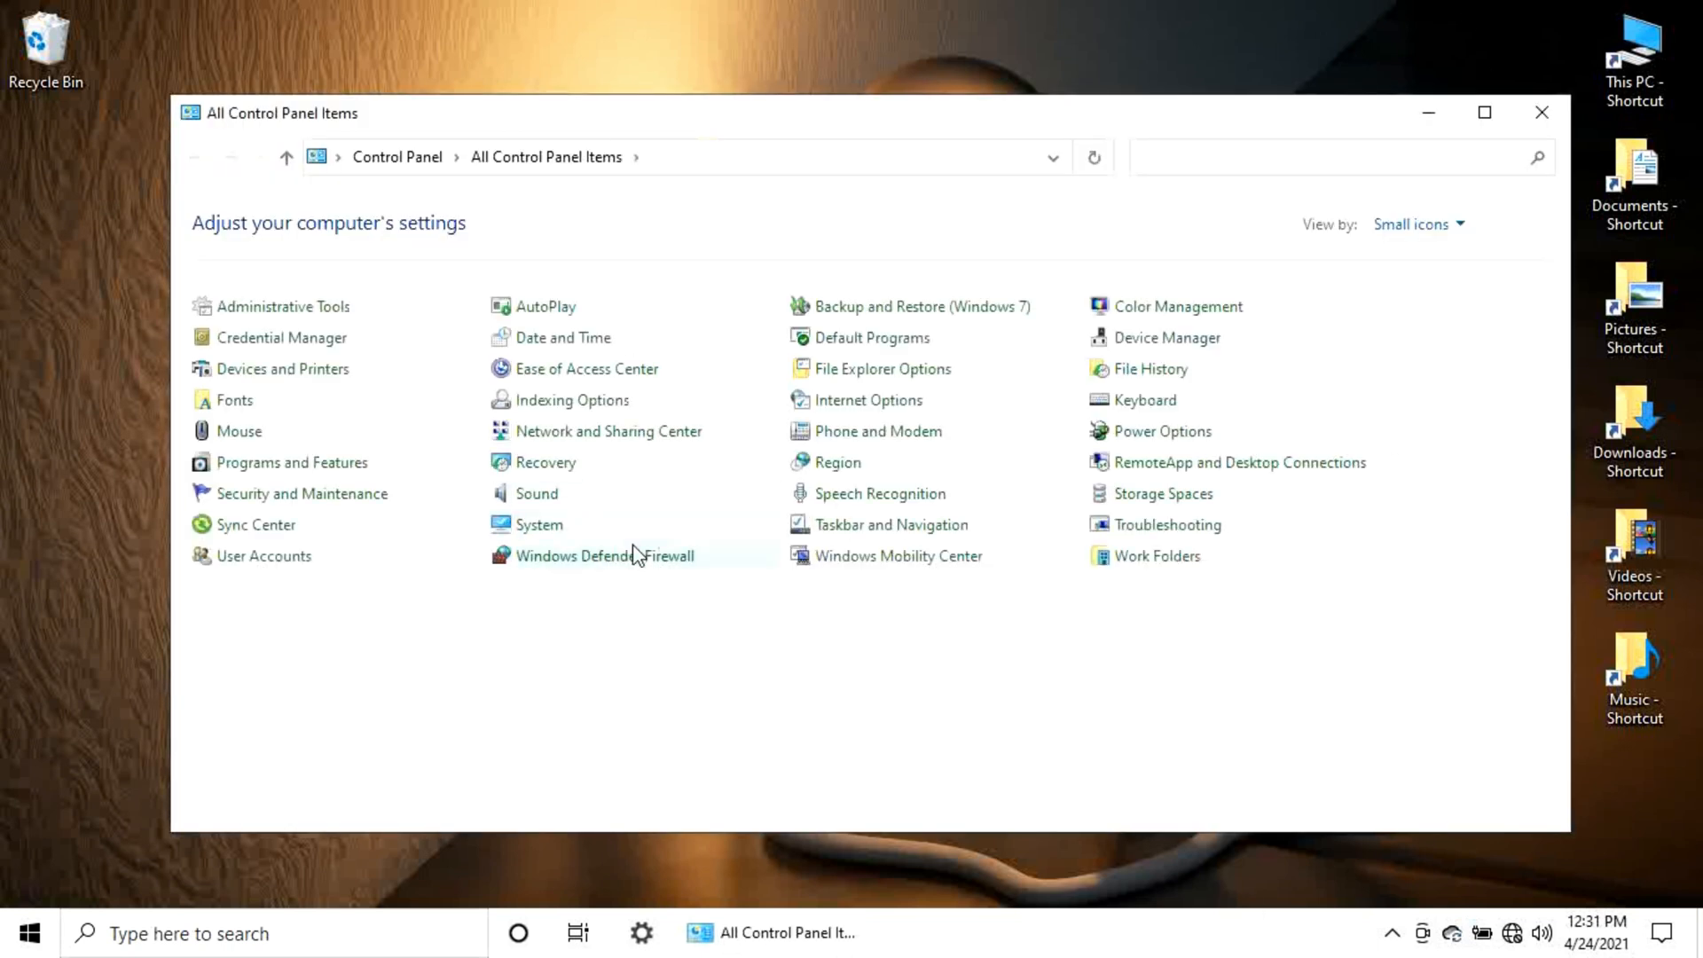
left_click(923, 373)
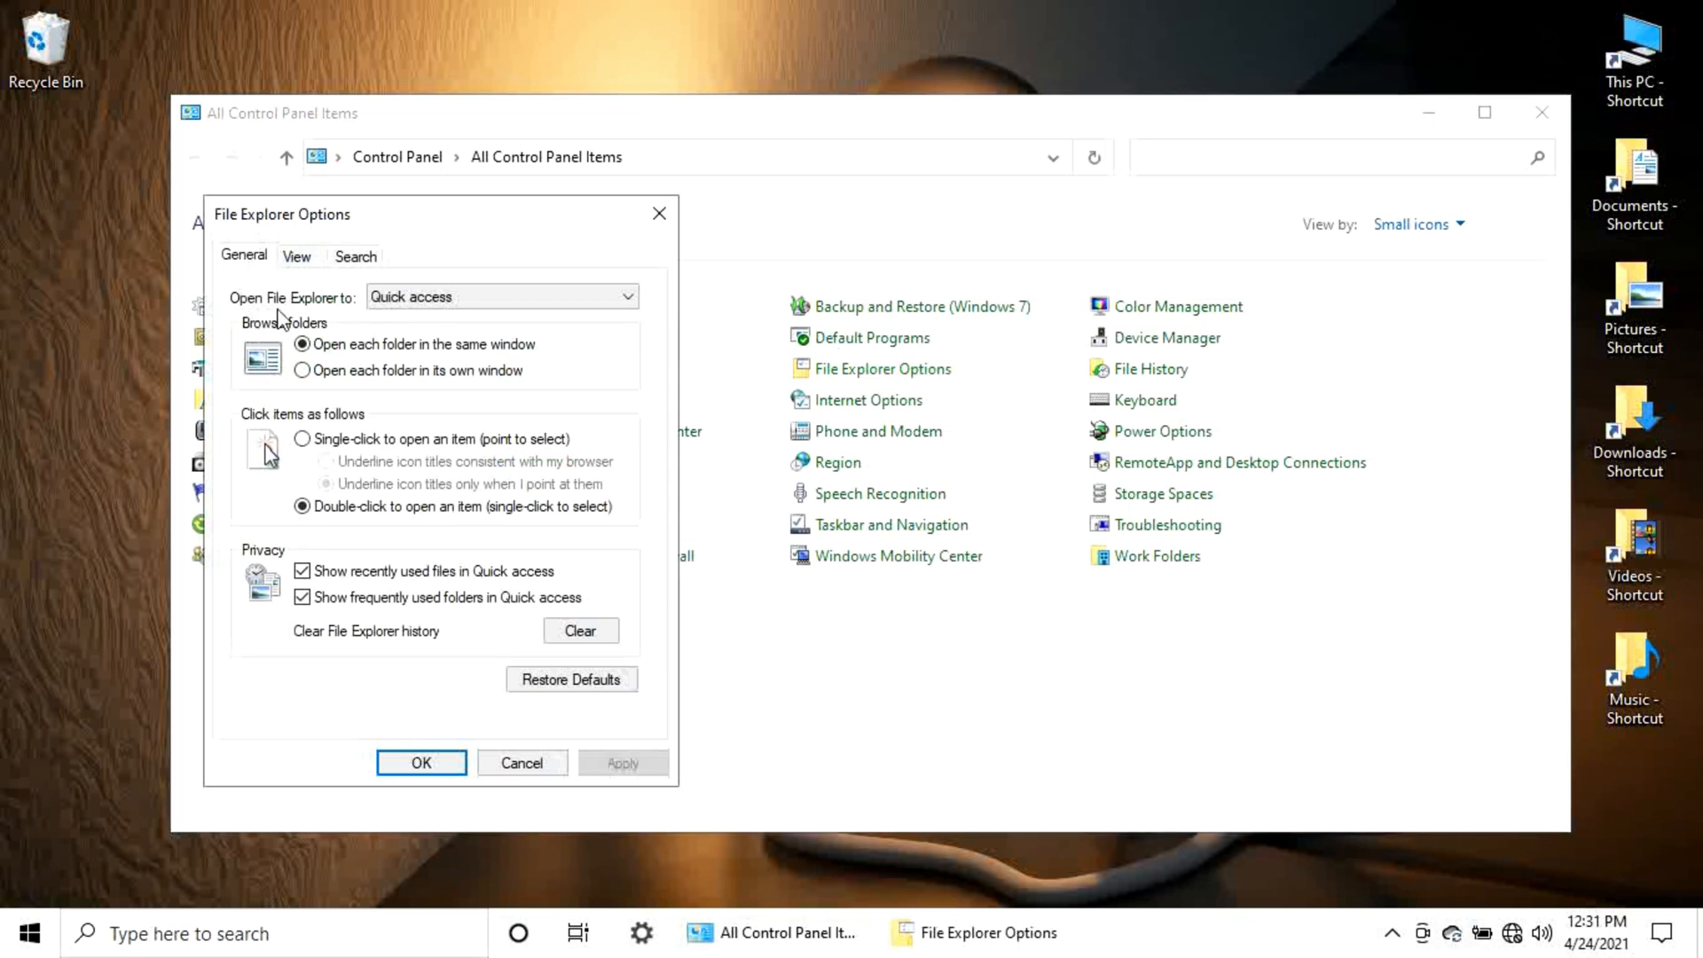
left_click(413, 298)
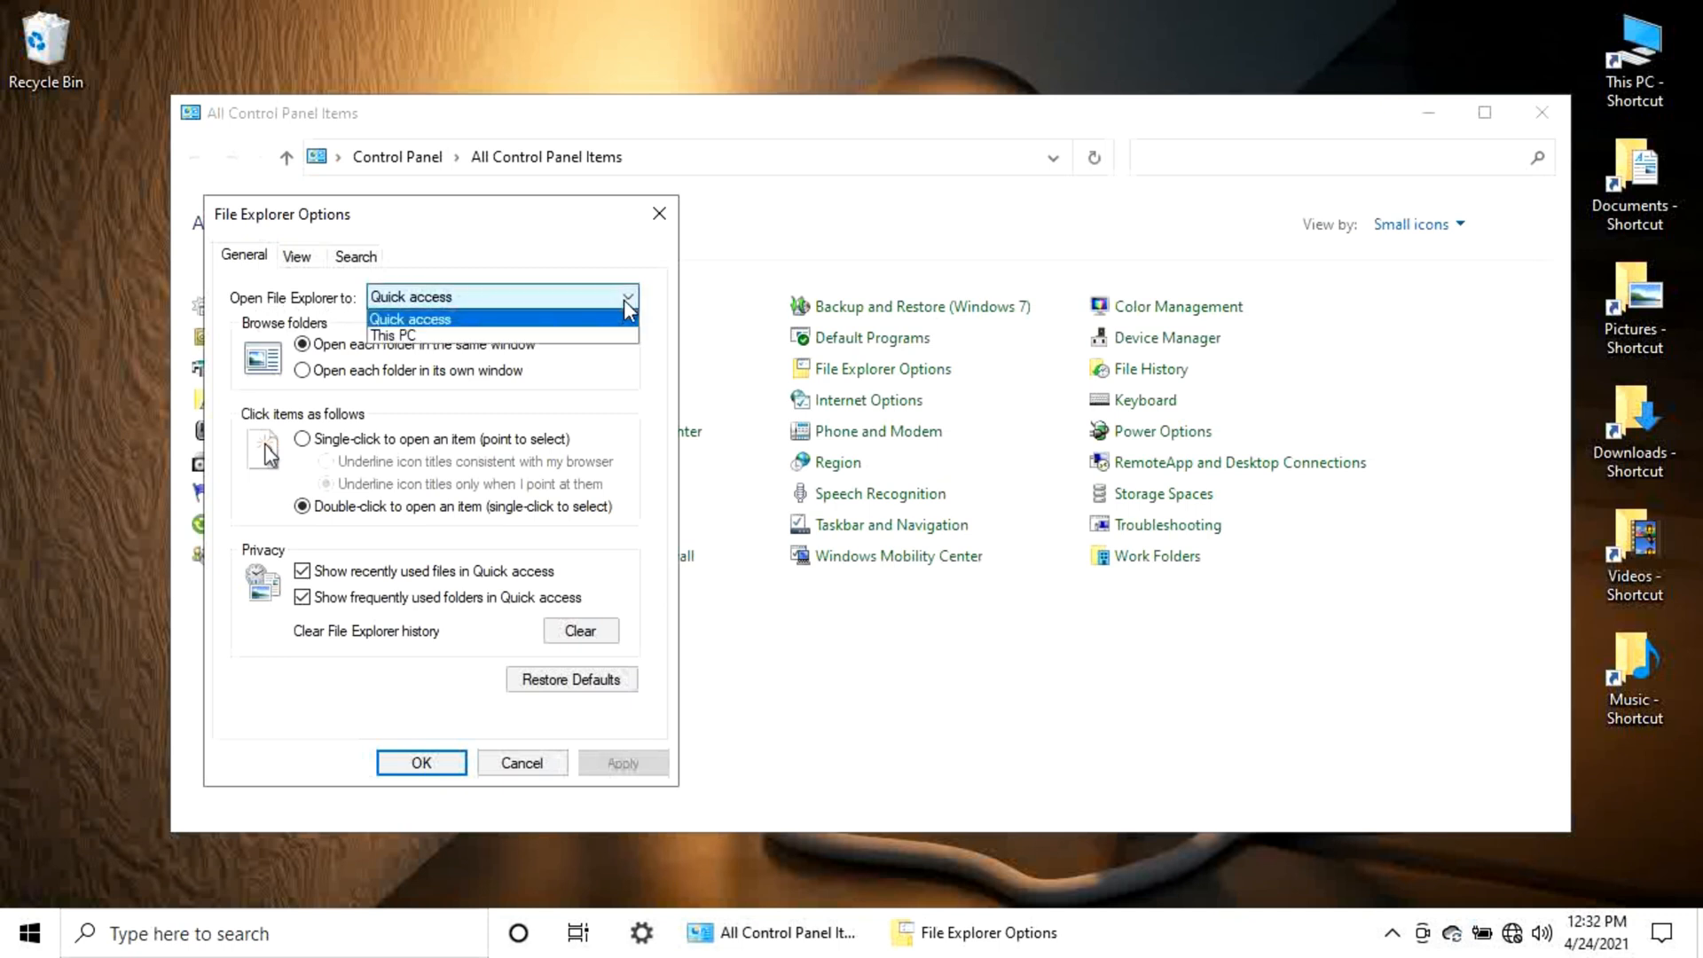
left_click(426, 337)
left_click(623, 764)
left_click(430, 768)
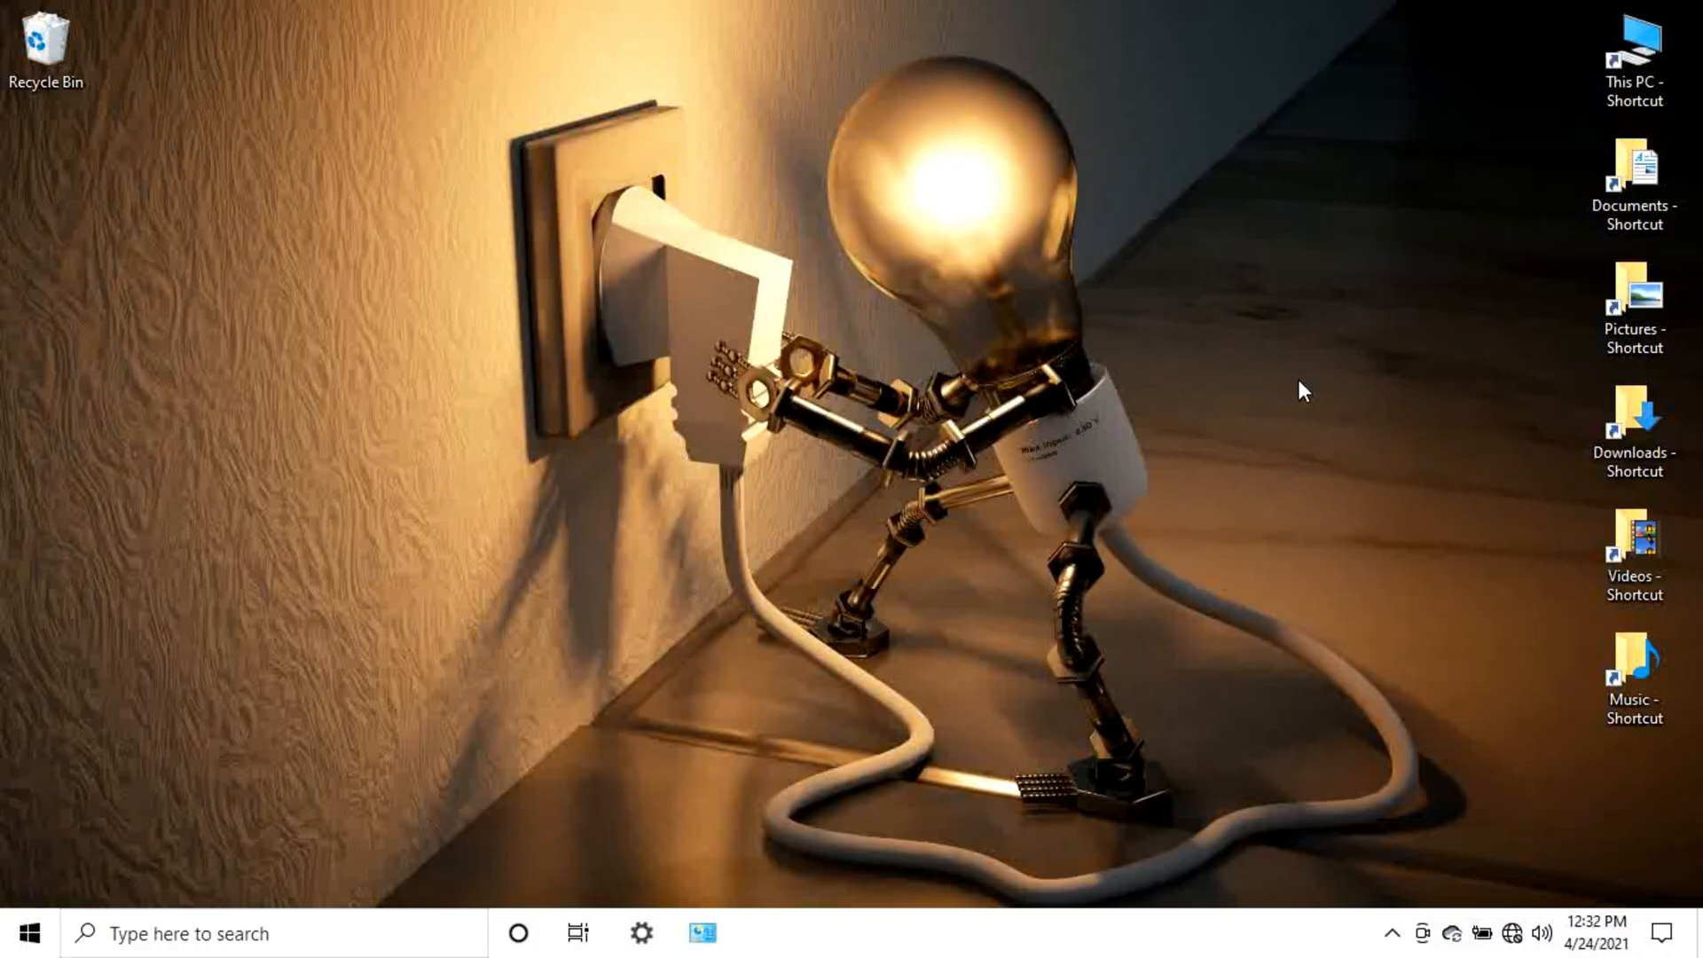
Turn Transparency effects on and back off in the Colors personalization settings
left_click(650, 929)
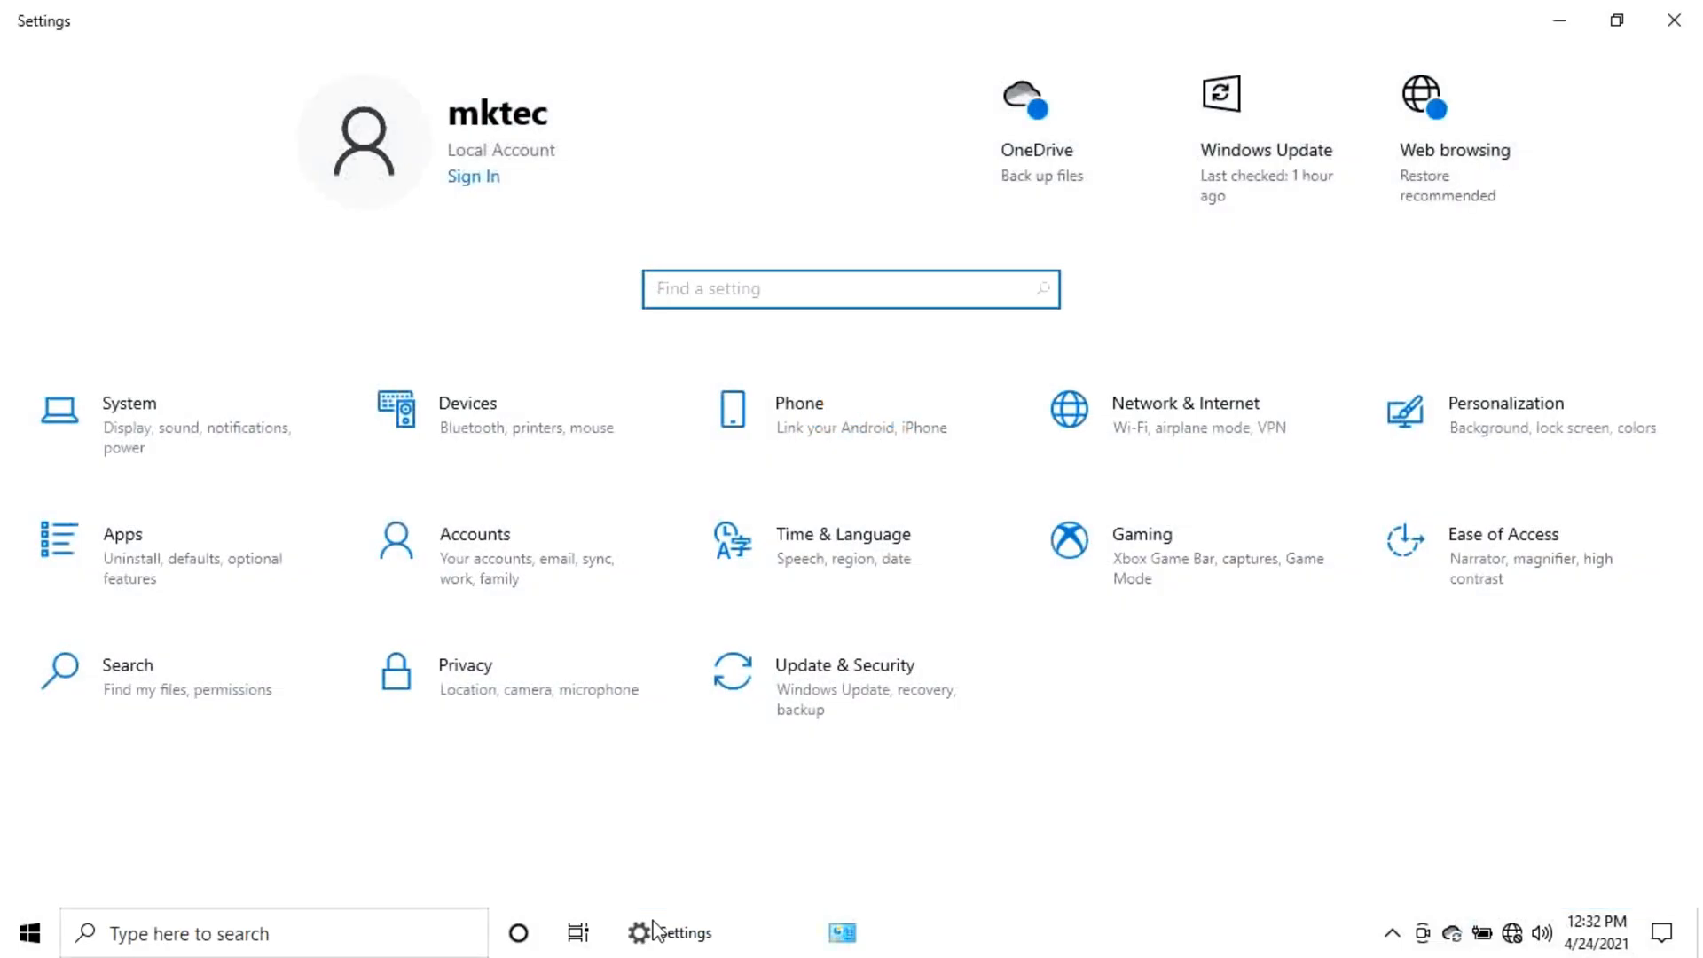
left_click(1584, 450)
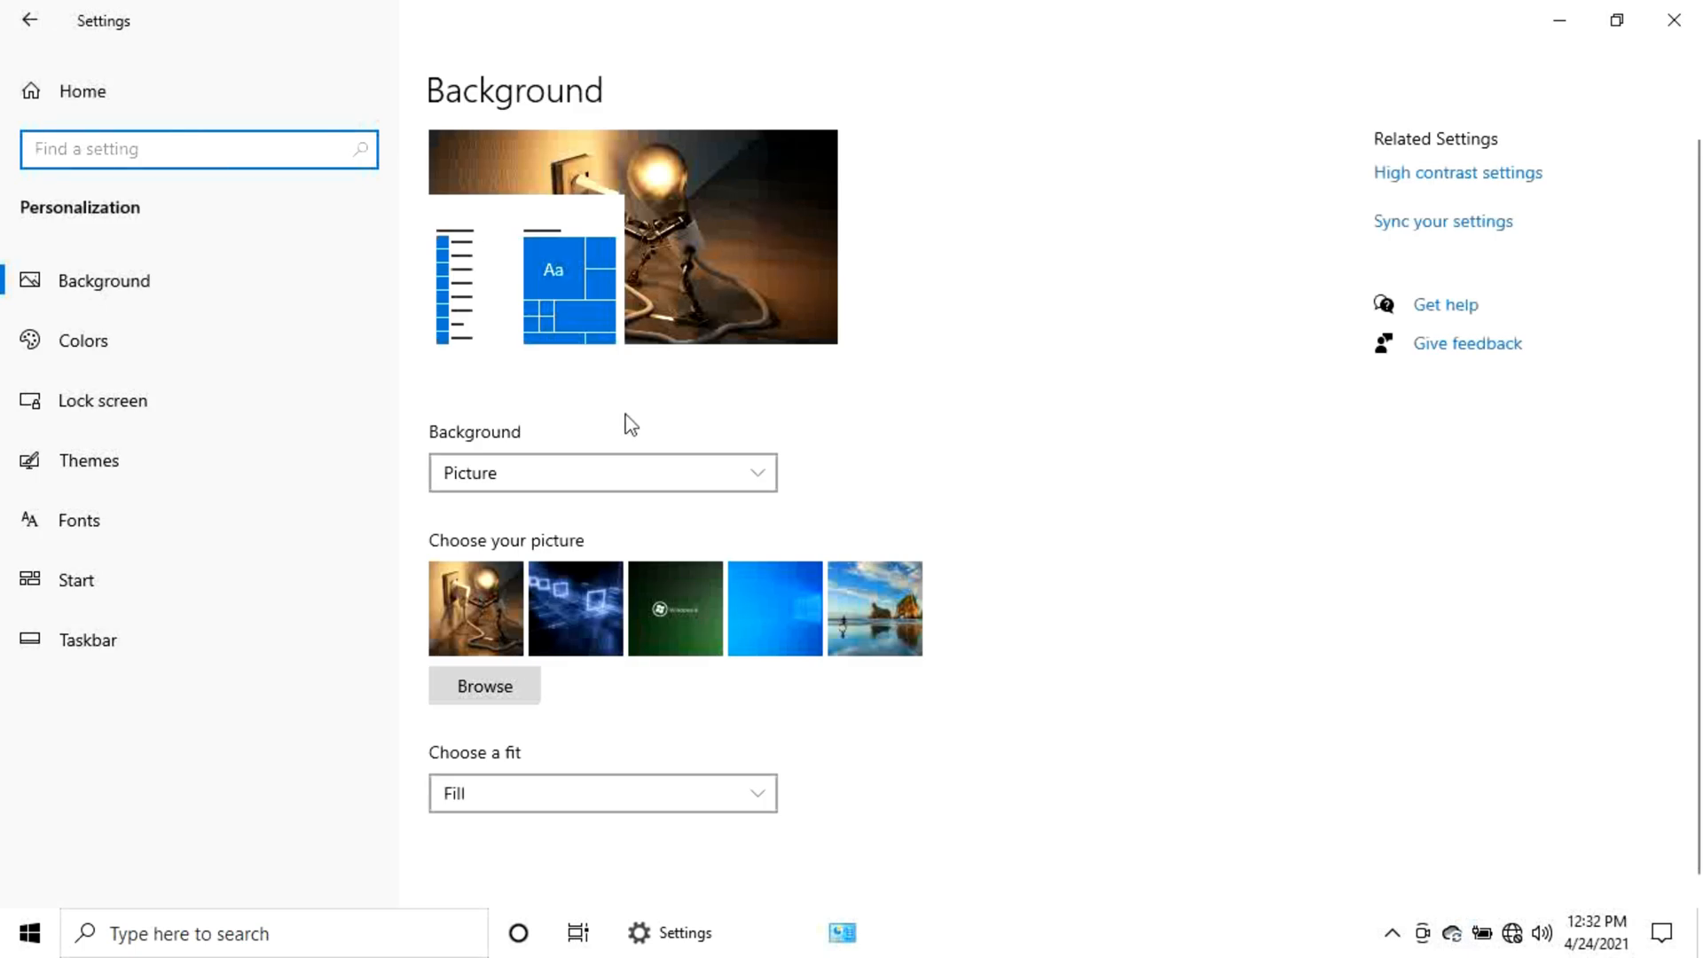
left_click(64, 321)
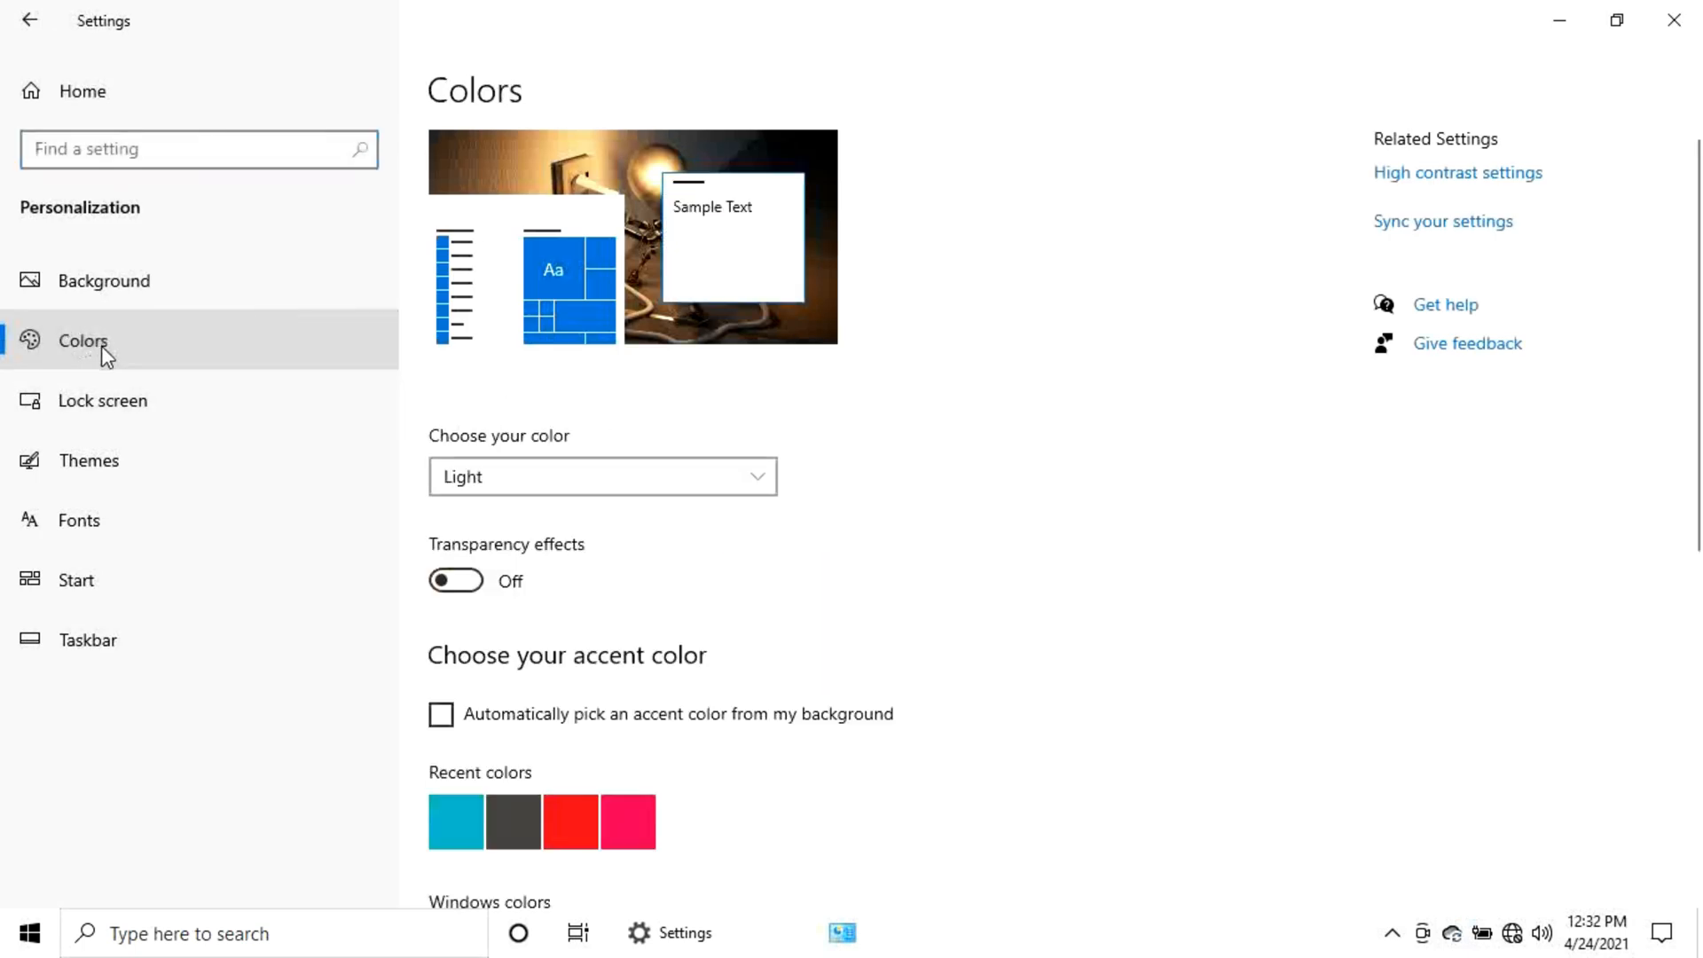
left_click(472, 589)
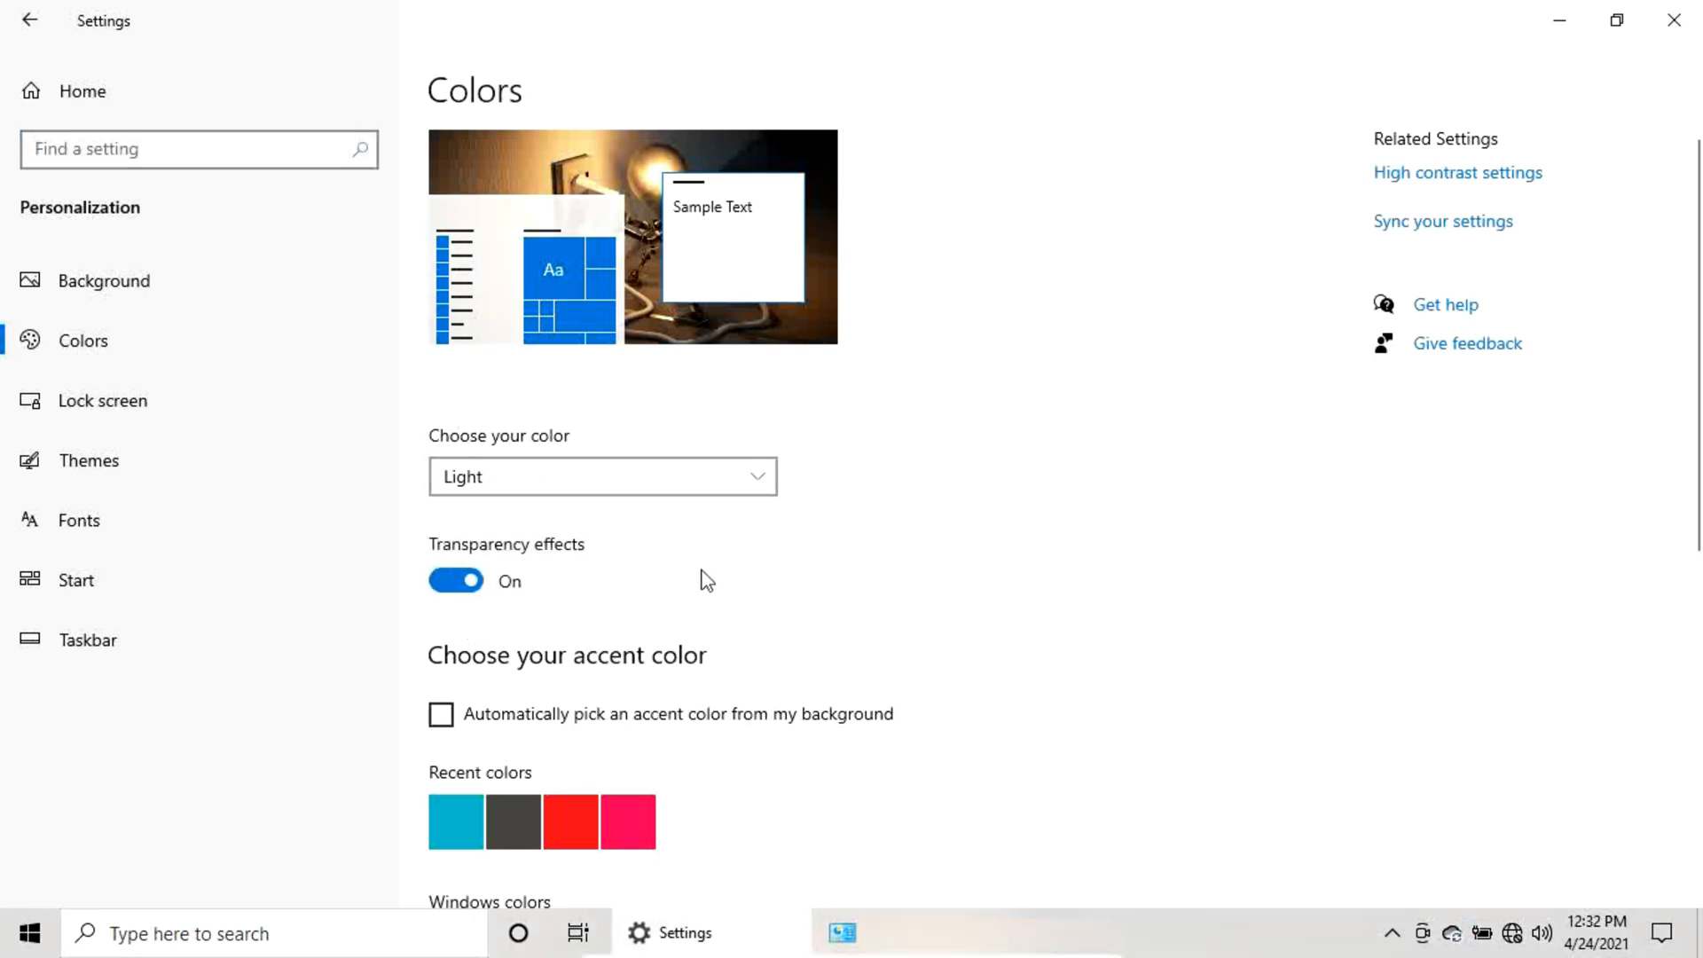
left_click(447, 584)
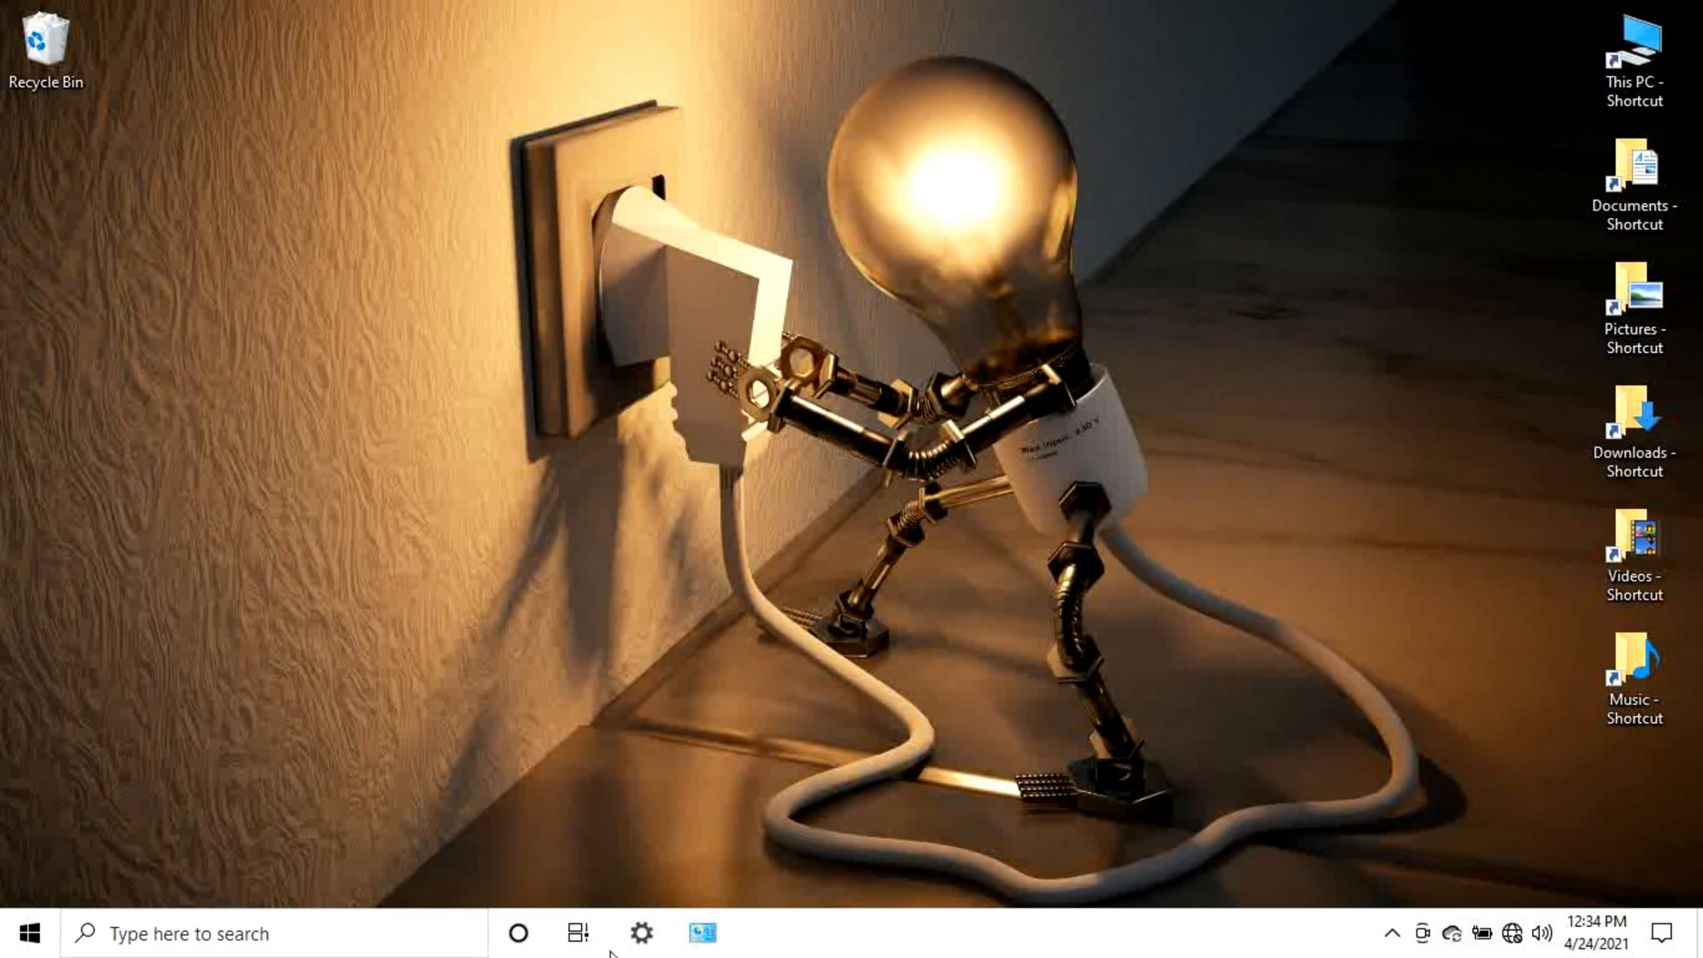
Turn off Allow downloads from other PCs in the Delivery Optimization settings under Update & Security
left_click(644, 936)
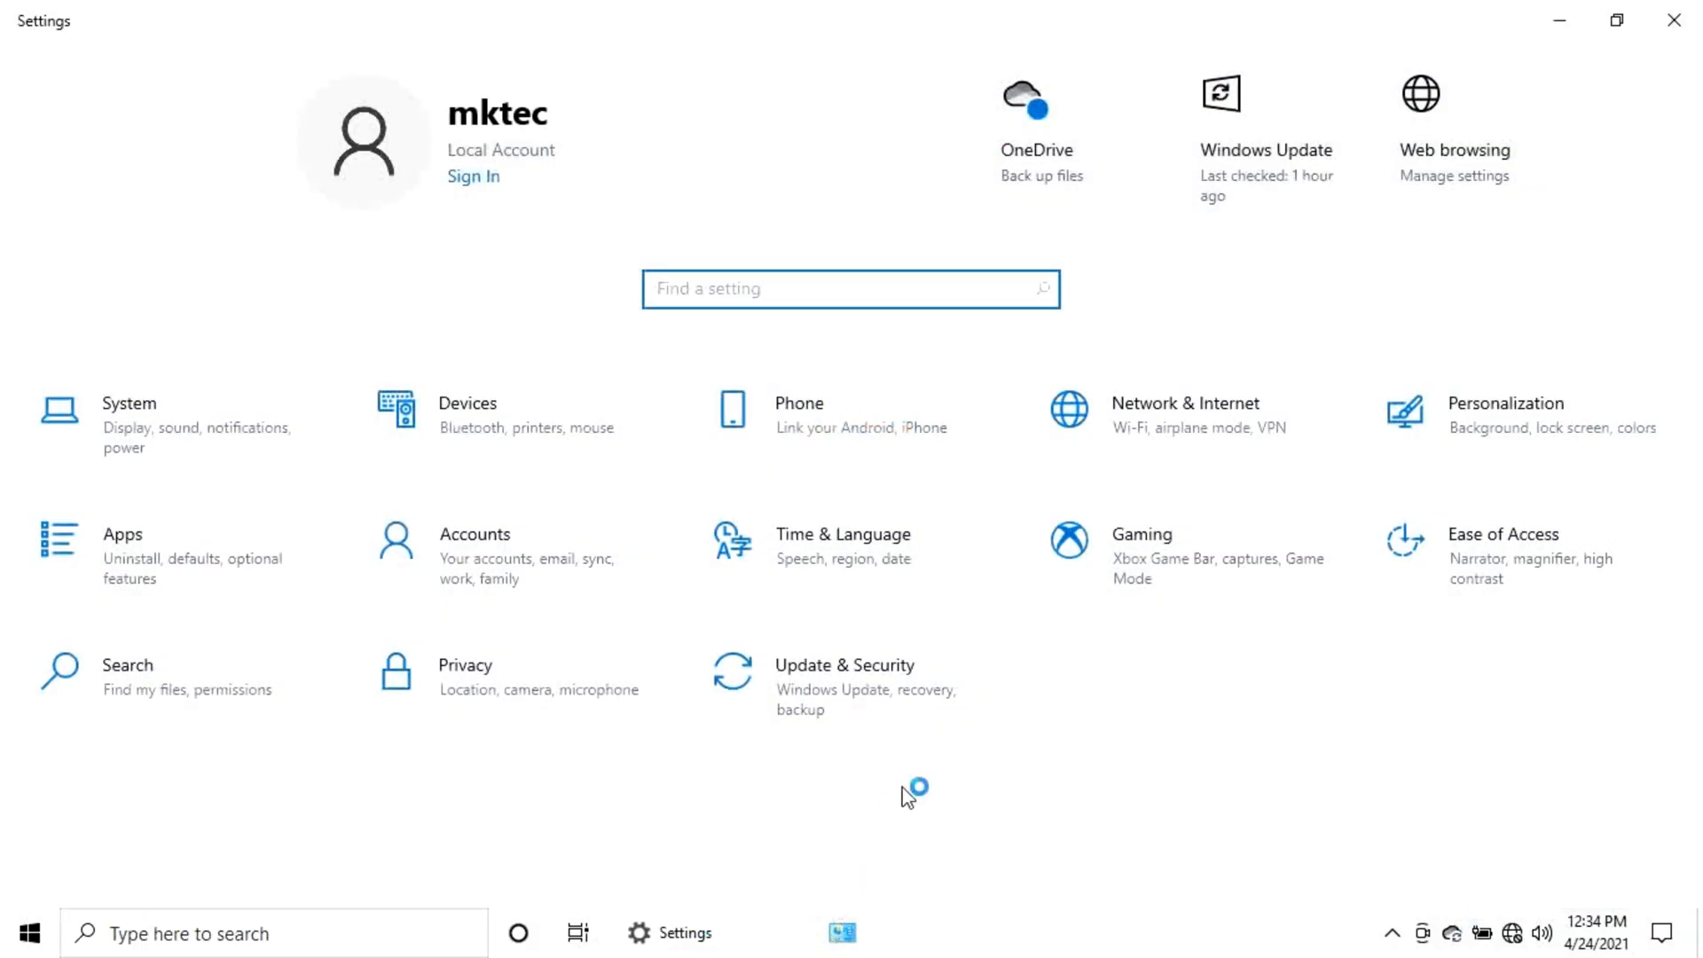
left_click(826, 694)
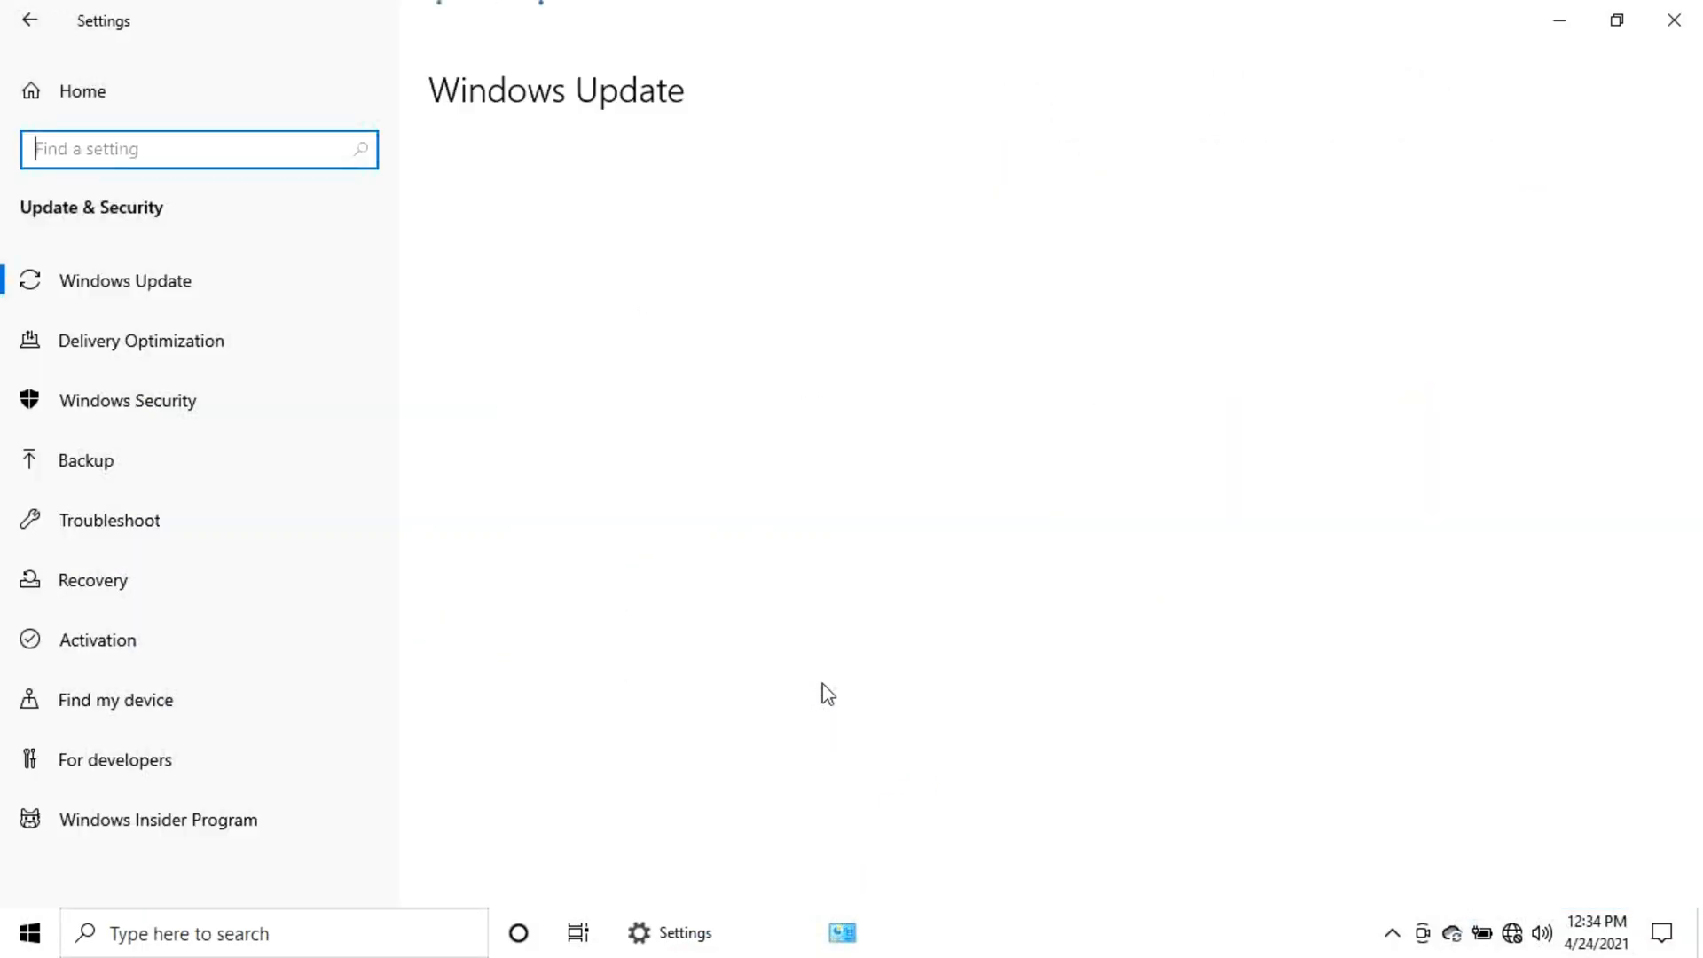
left_click(196, 342)
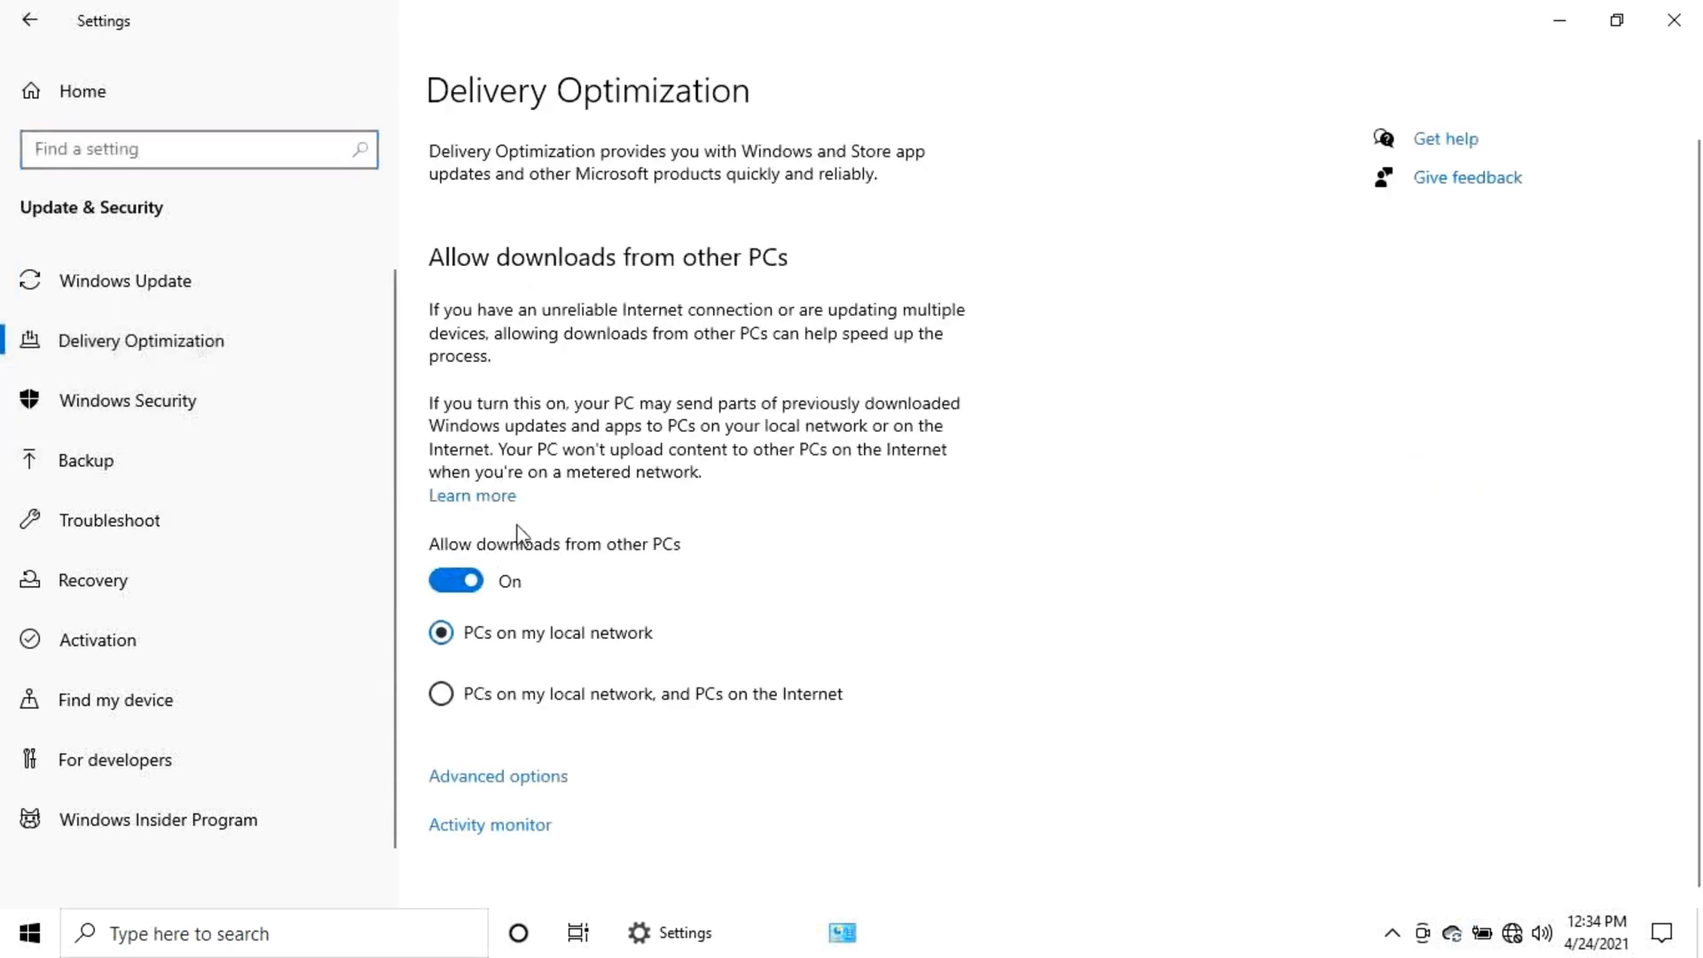
left_click(470, 584)
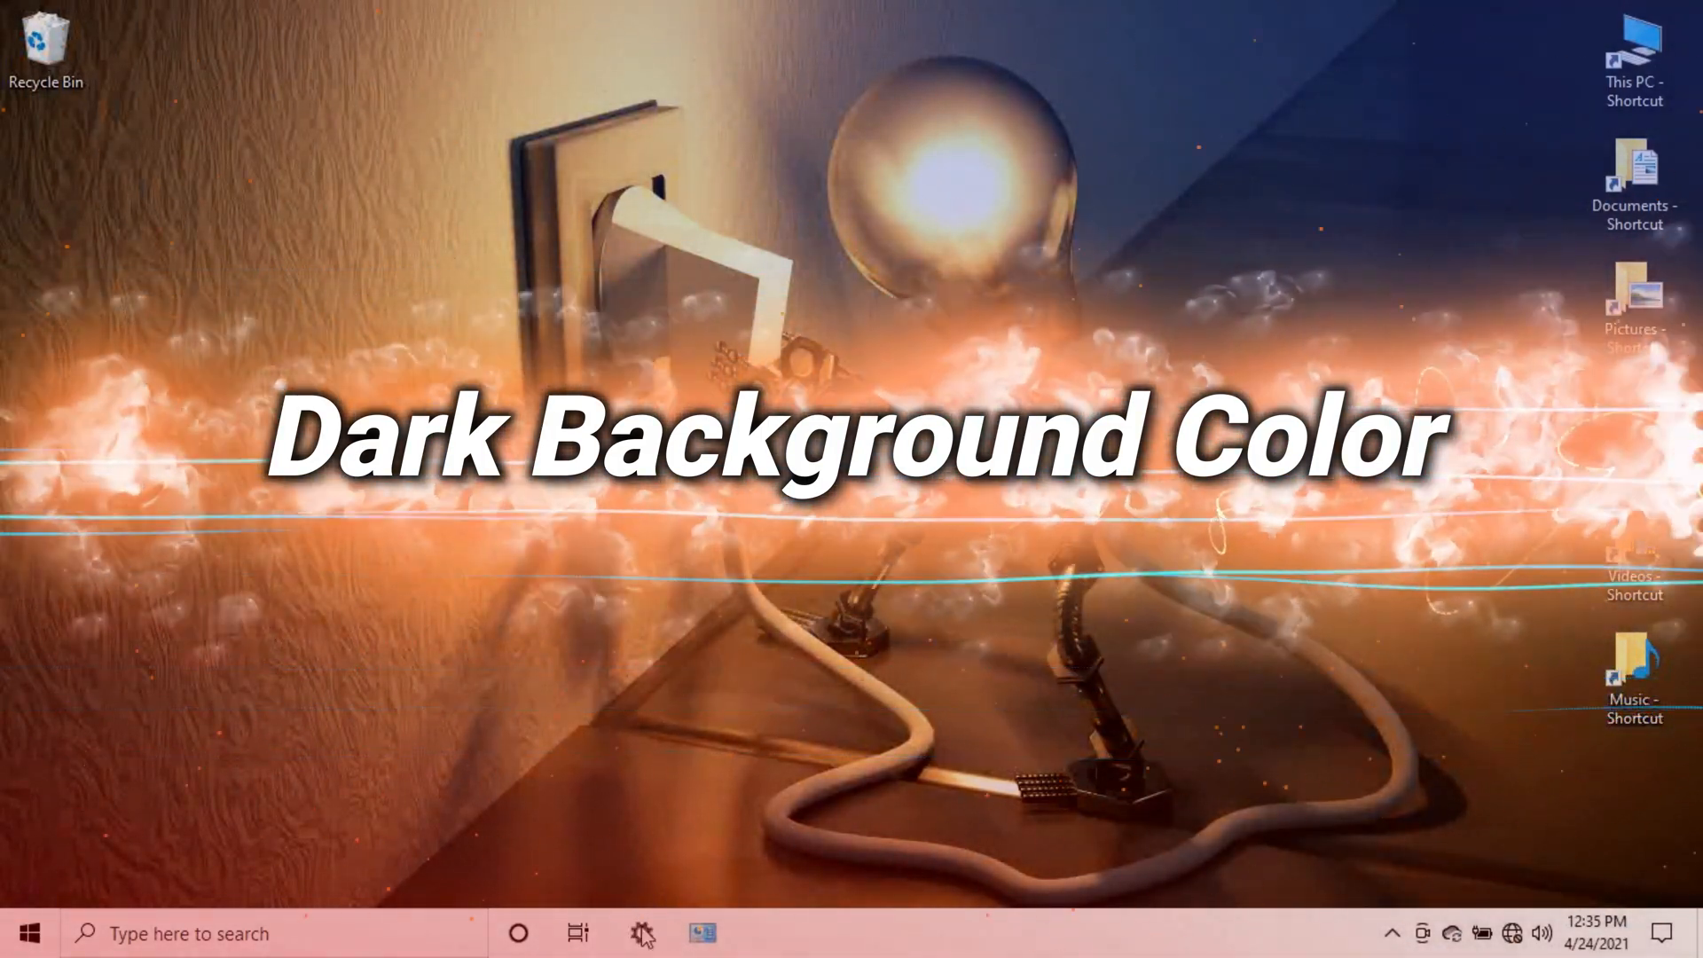
Set the Windows color mode to Dark in the Colors personalization settings, and close Settings
left_click(642, 933)
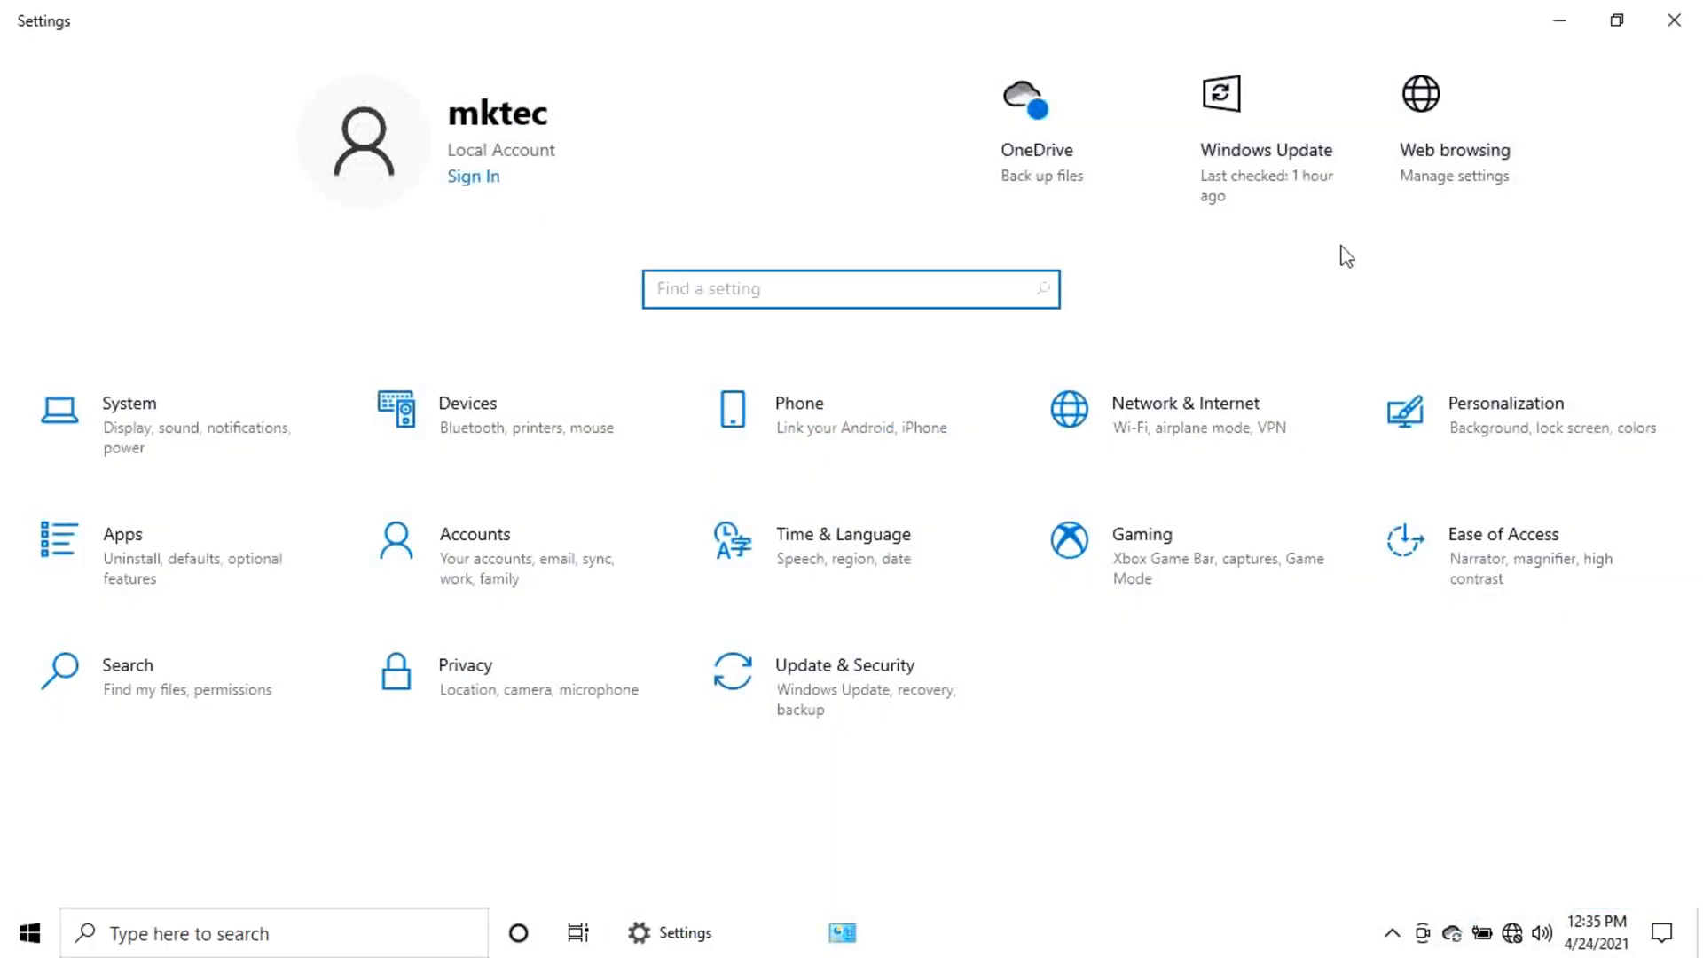
left_click(1527, 433)
left_click(142, 357)
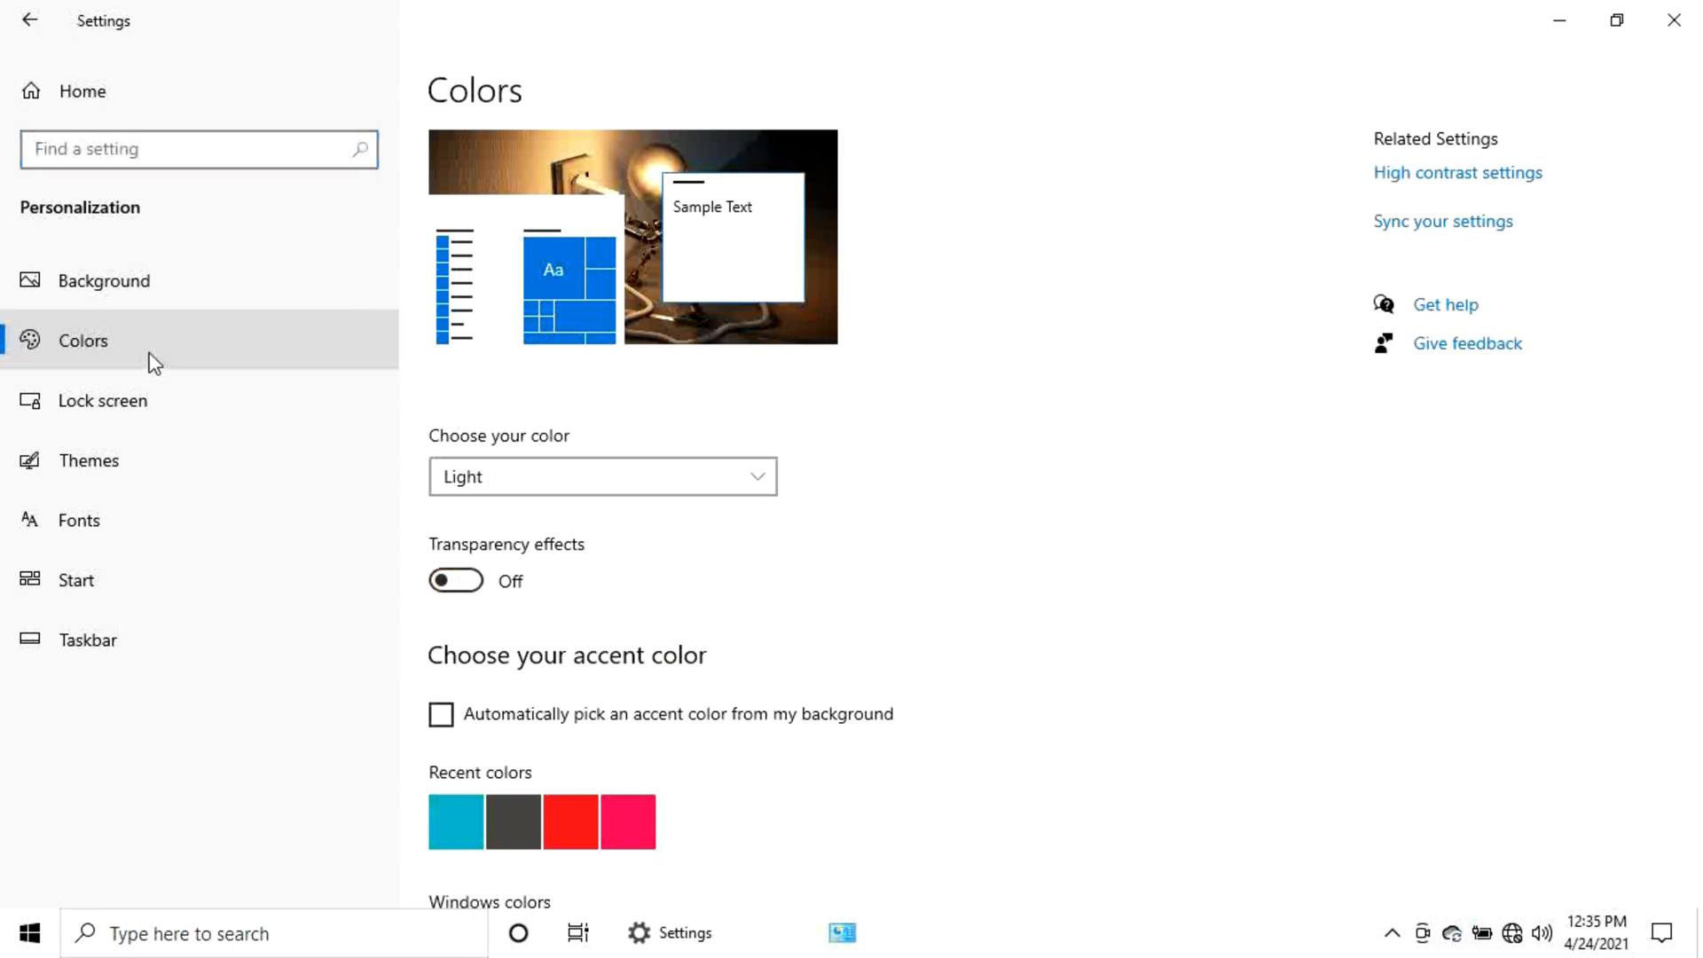
left_click(758, 493)
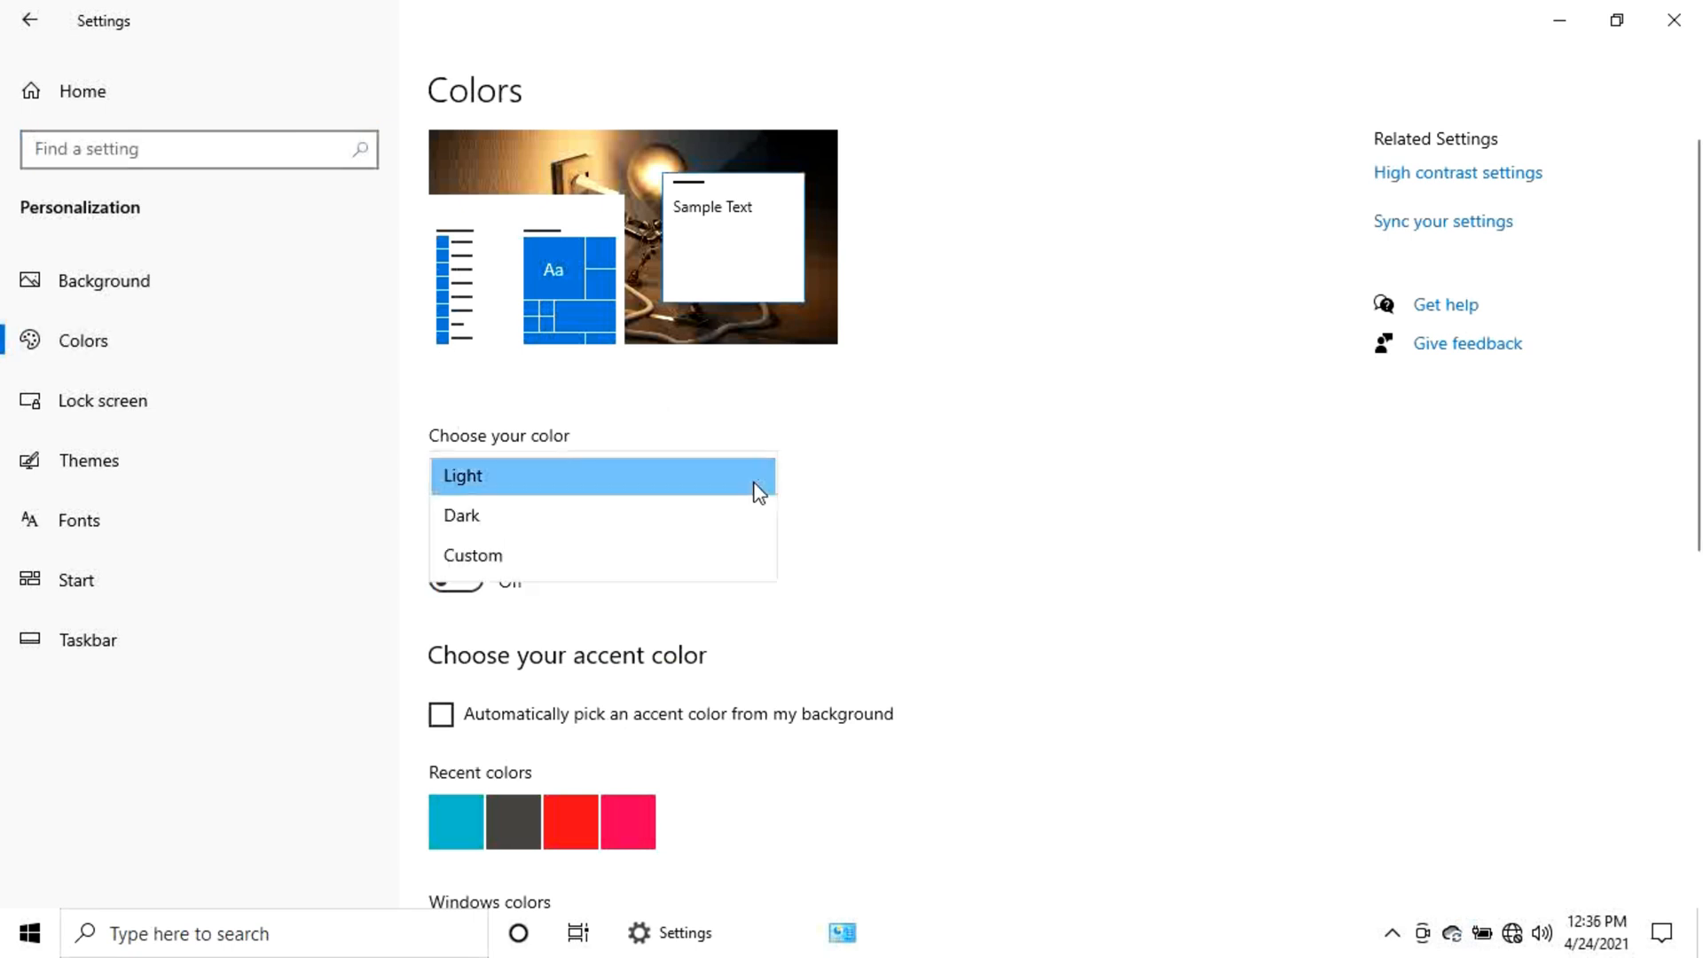
left_click(482, 517)
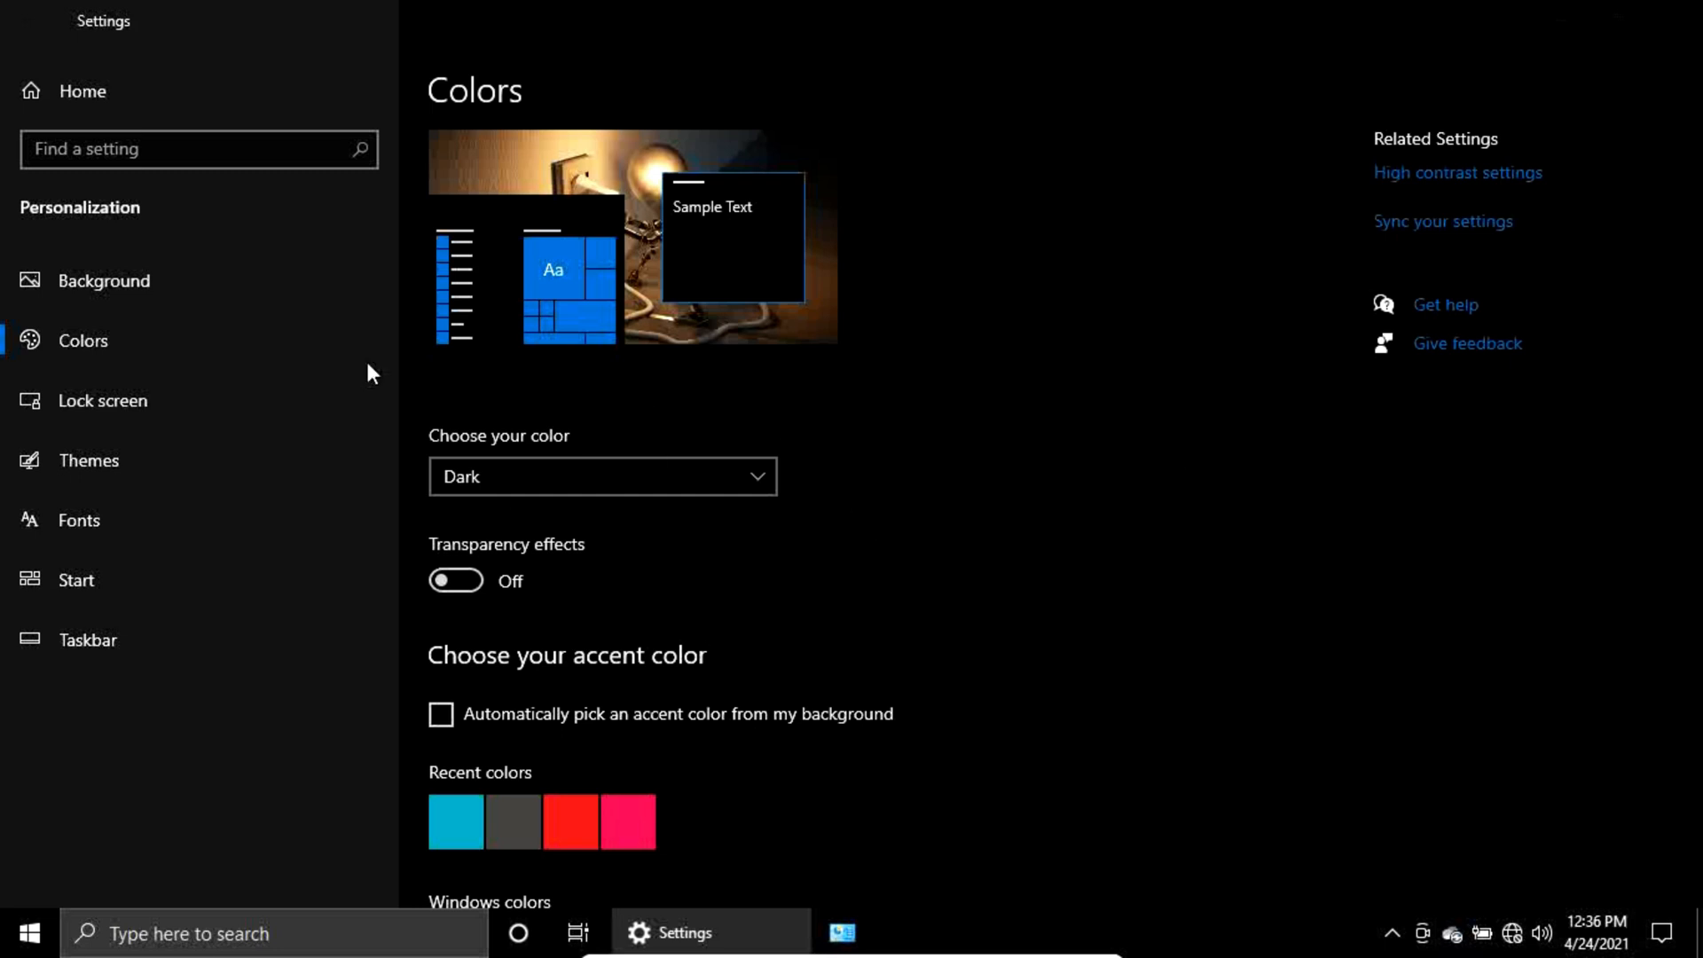
key("alt+F4")
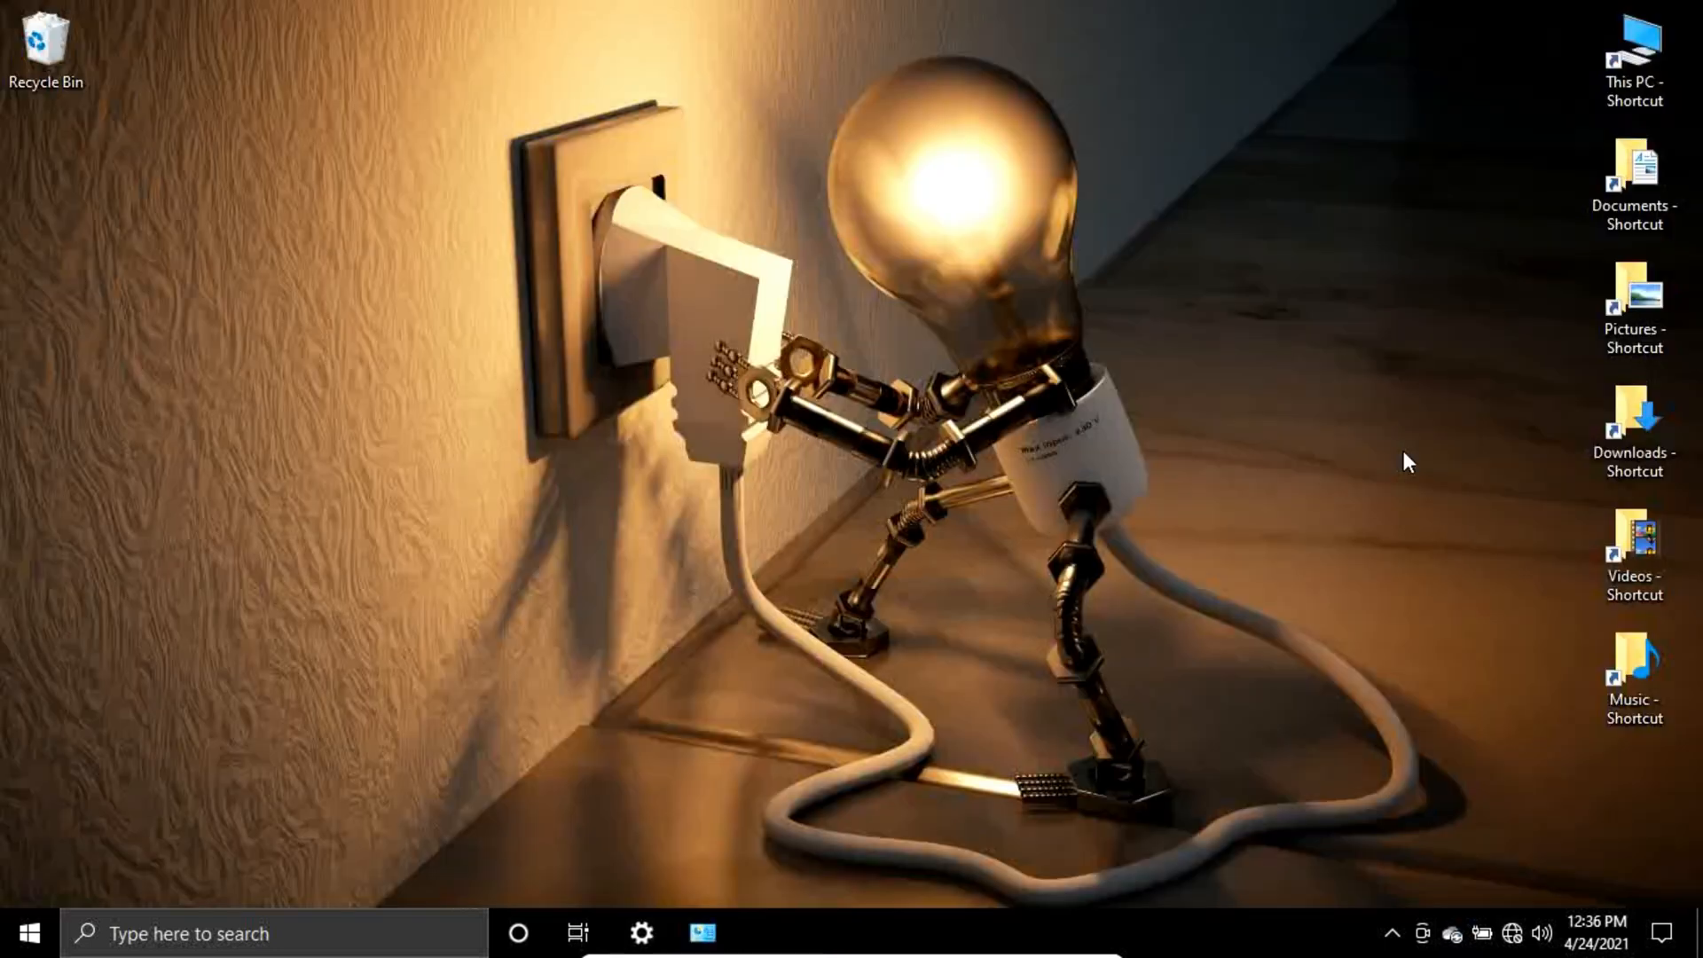